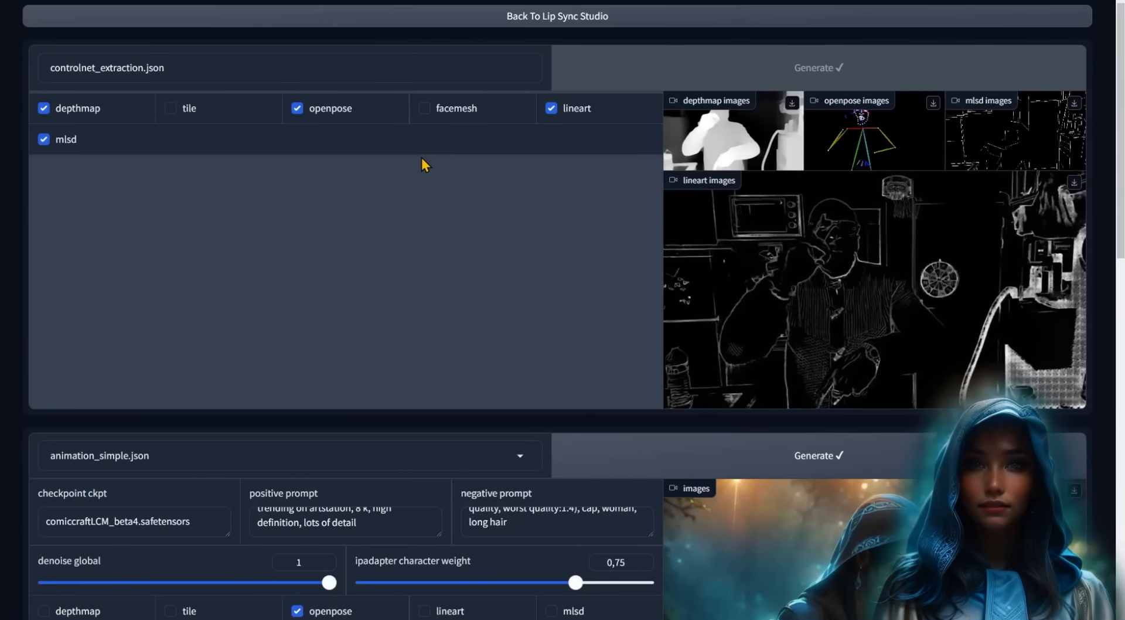
- Scroll through the finished extraction, animation, lip sync and upscale outputs
scroll(423, 164, down, 8)
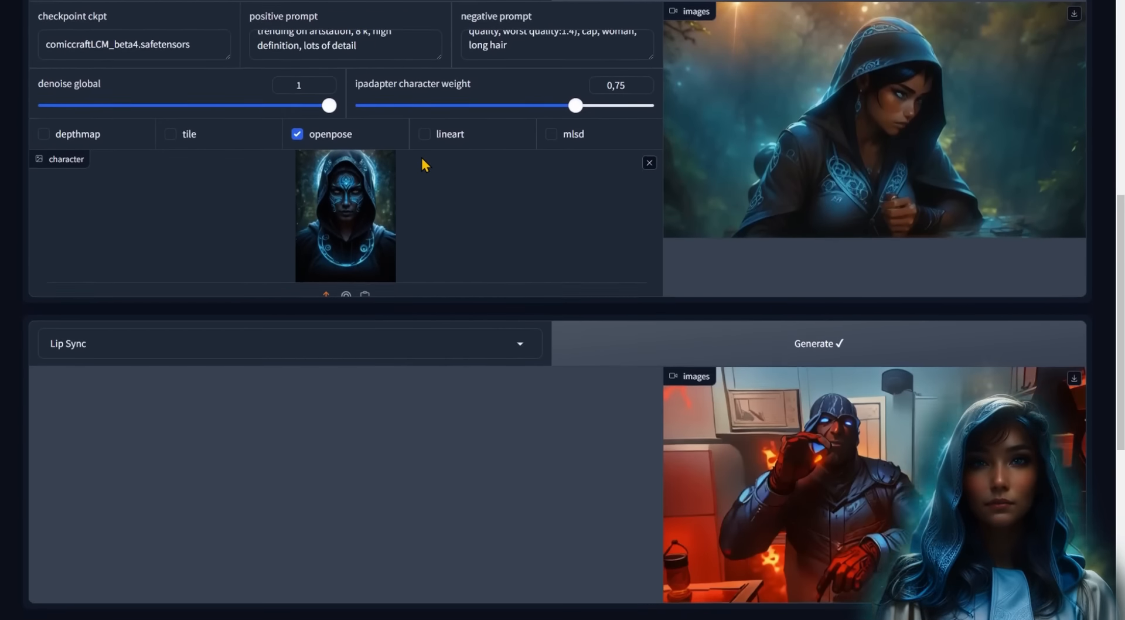
scroll(422, 159, down, 3)
scroll(422, 160, down, 2)
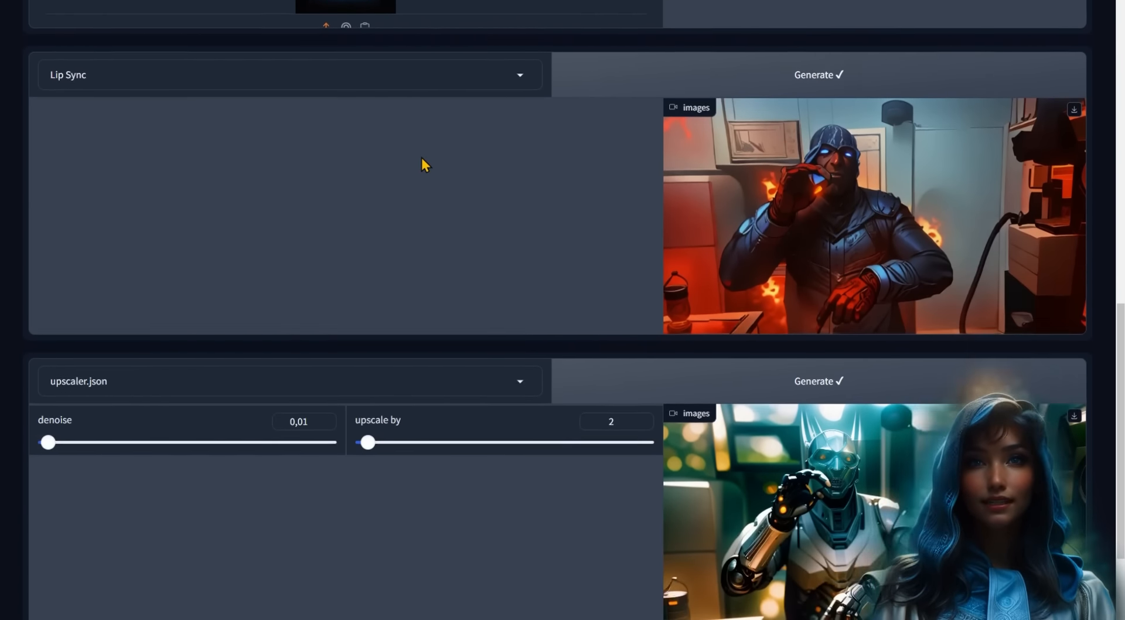
scroll(422, 159, down, 2)
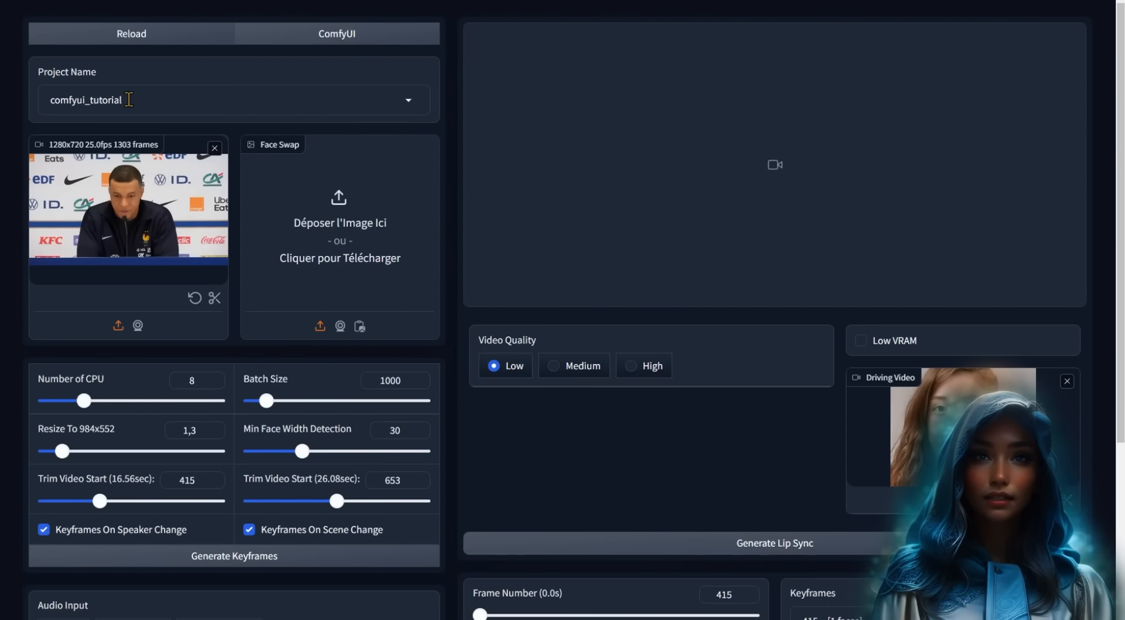
scroll(128, 194, down, 2)
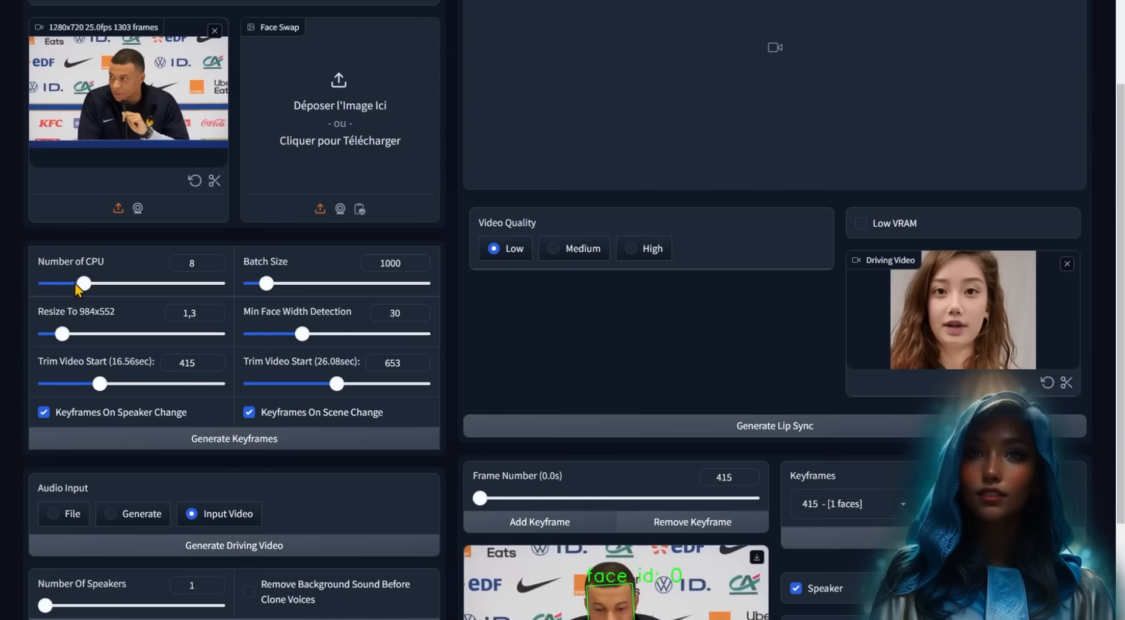
mouse_move(71, 40)
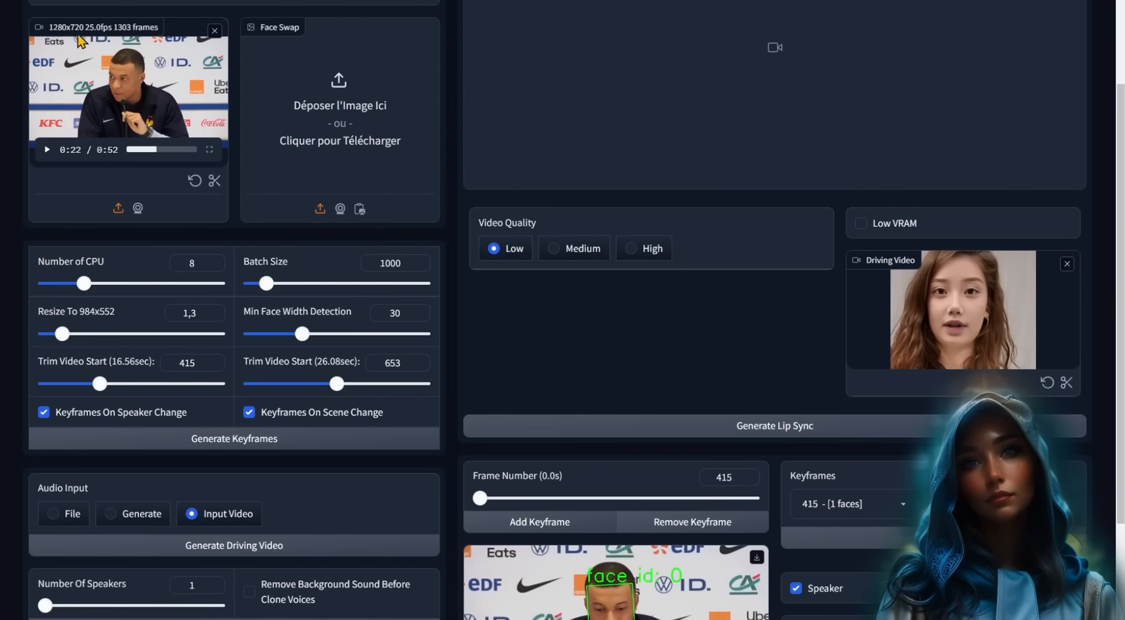
scroll(158, 398, down, 2)
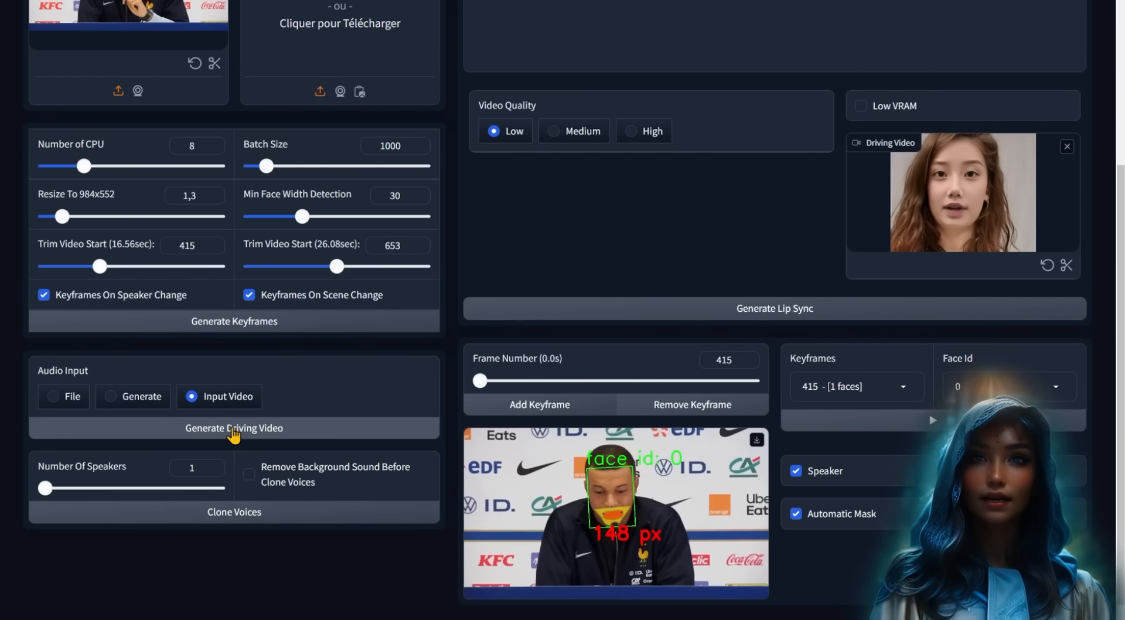
mouse_move(951, 206)
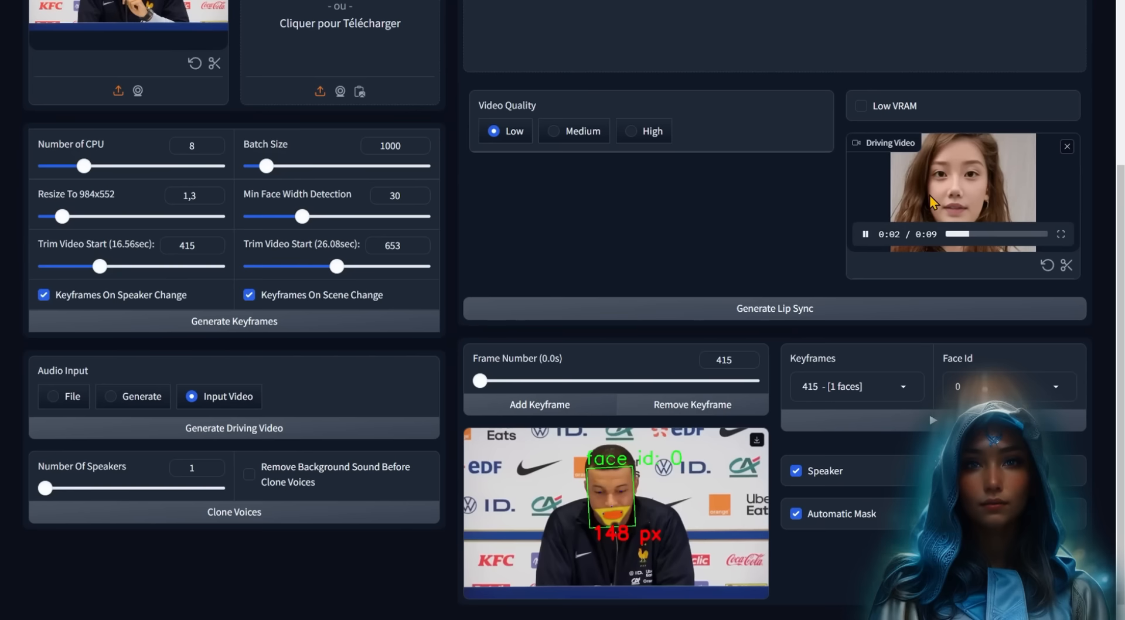
scroll(438, 171, up, 4)
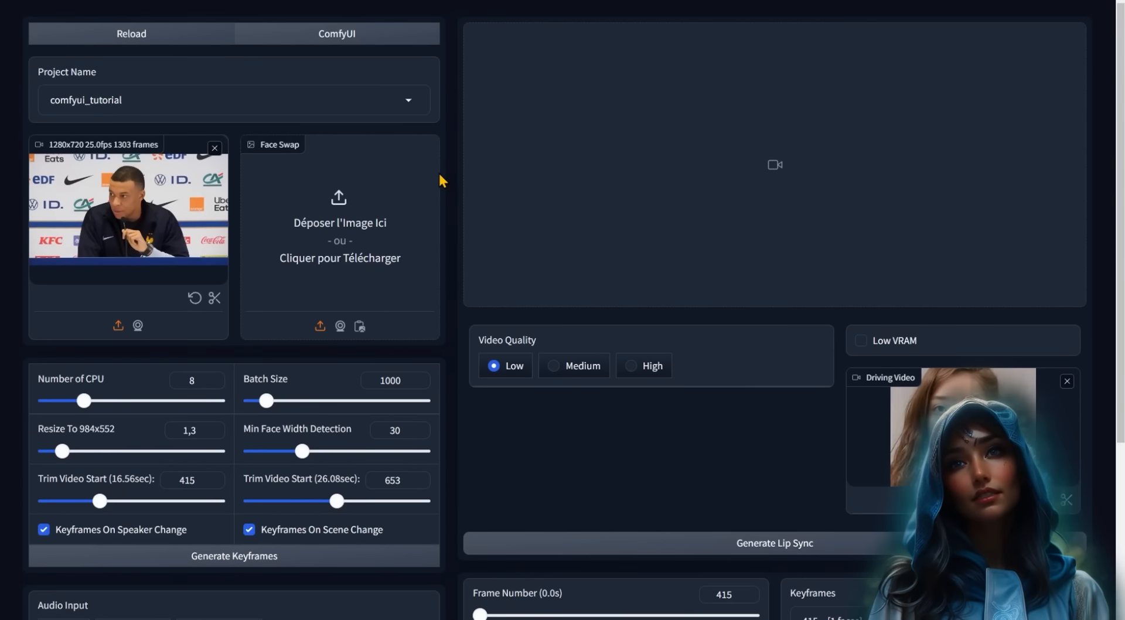
- Load the controlnet_extraction.json workflow on the ComfyUI page
click(373, 41)
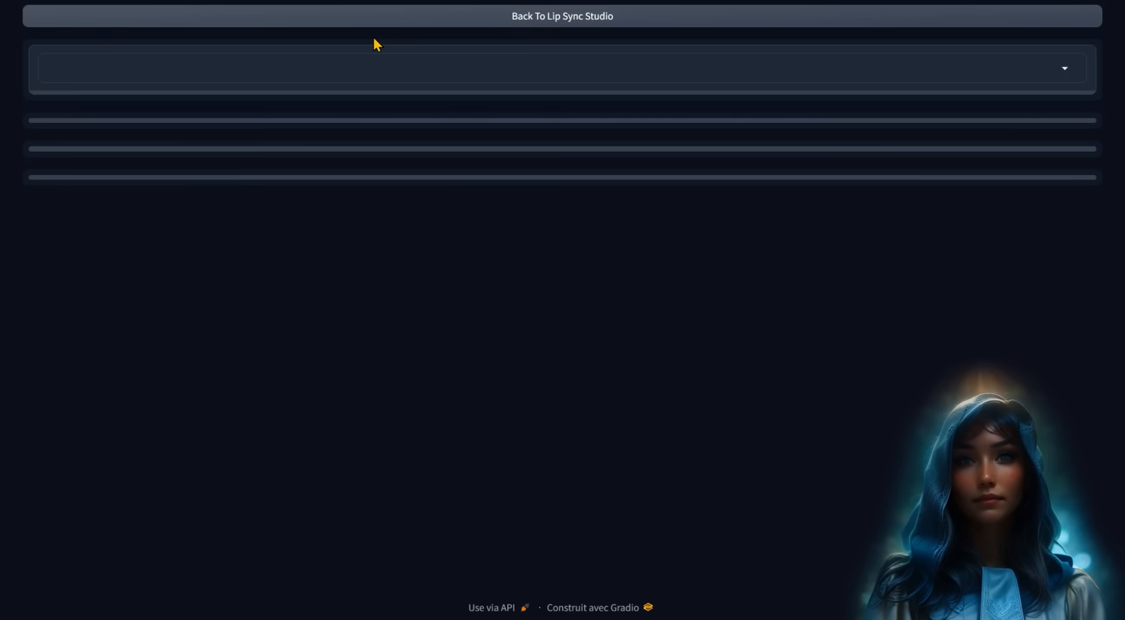
click(566, 69)
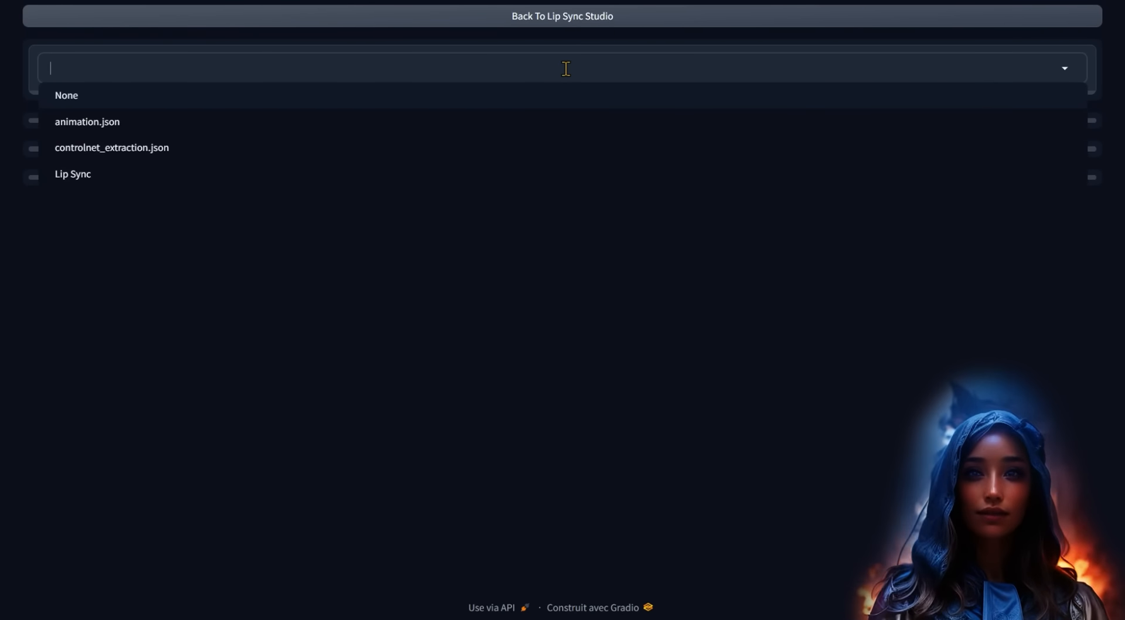
click(167, 151)
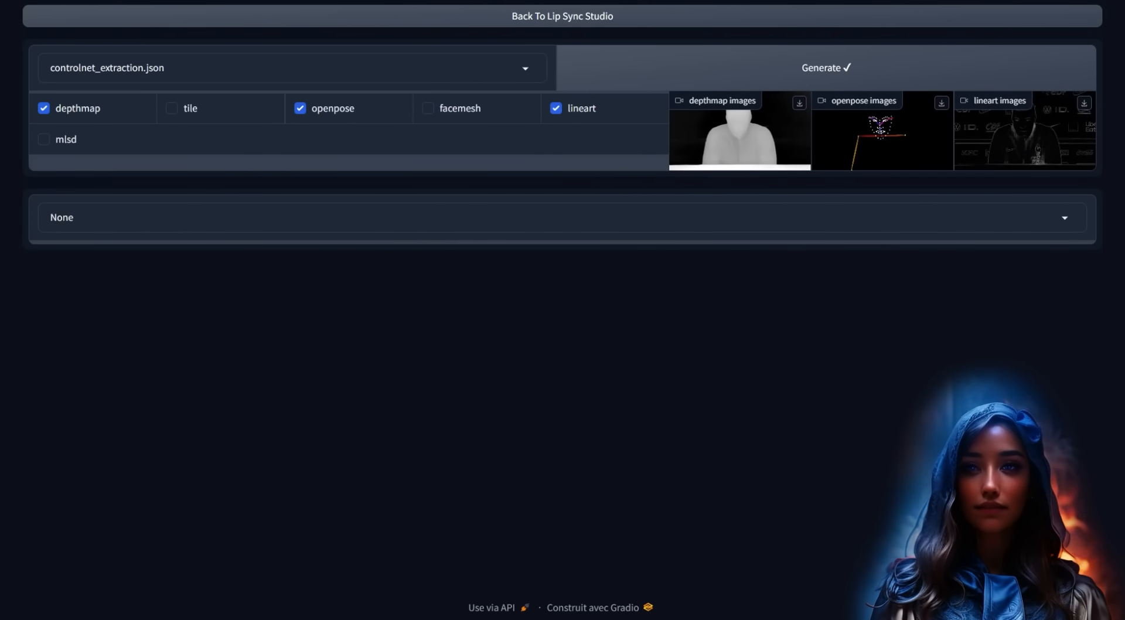
- Try animation_lcm.json, animation_lcm_loras.json and toonyou.json as the second workflow stage
click(125, 217)
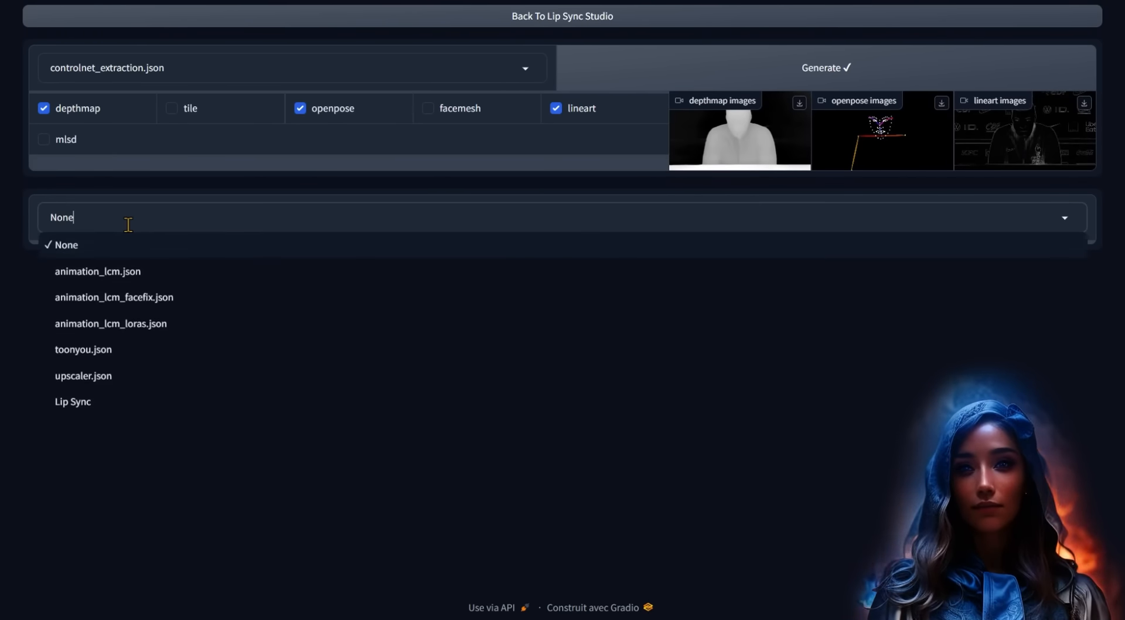
click(204, 272)
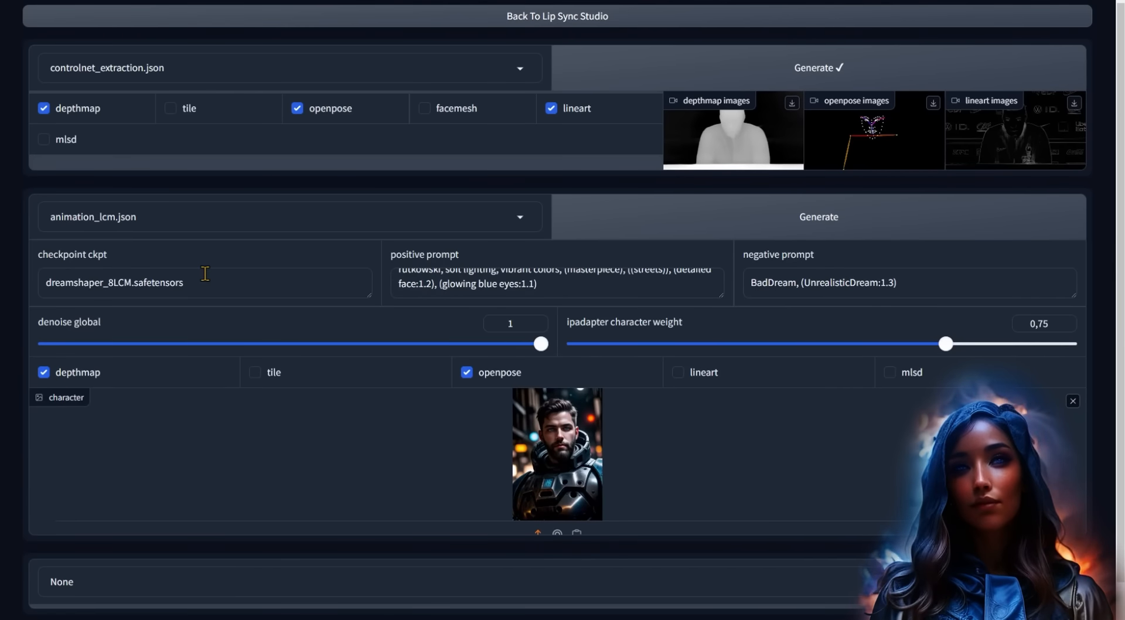
click(205, 216)
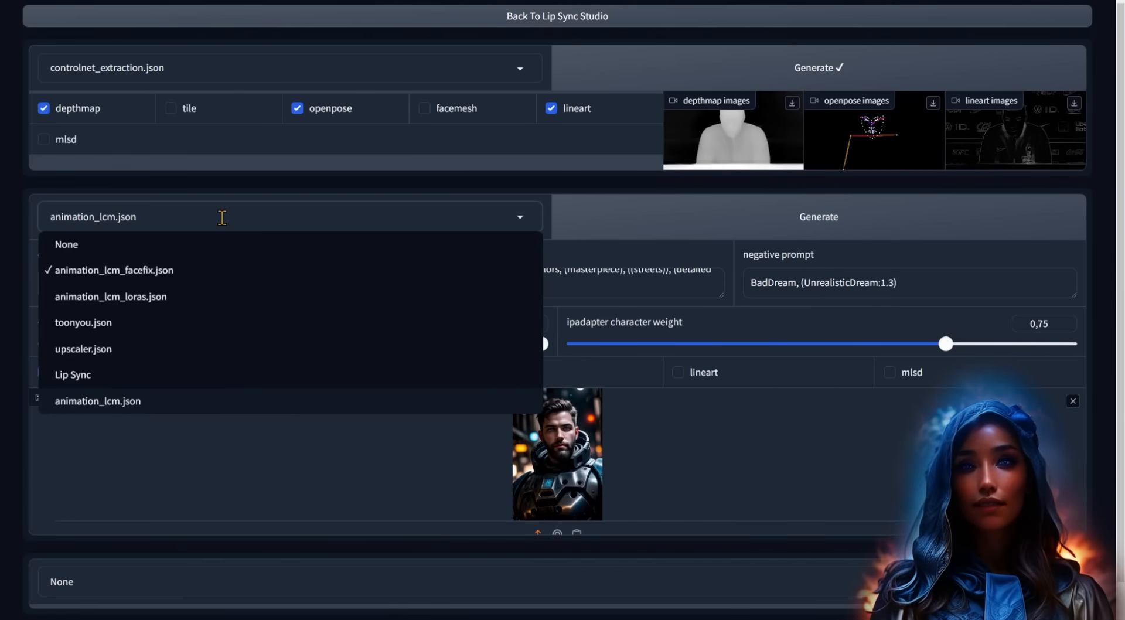
click(215, 302)
click(217, 216)
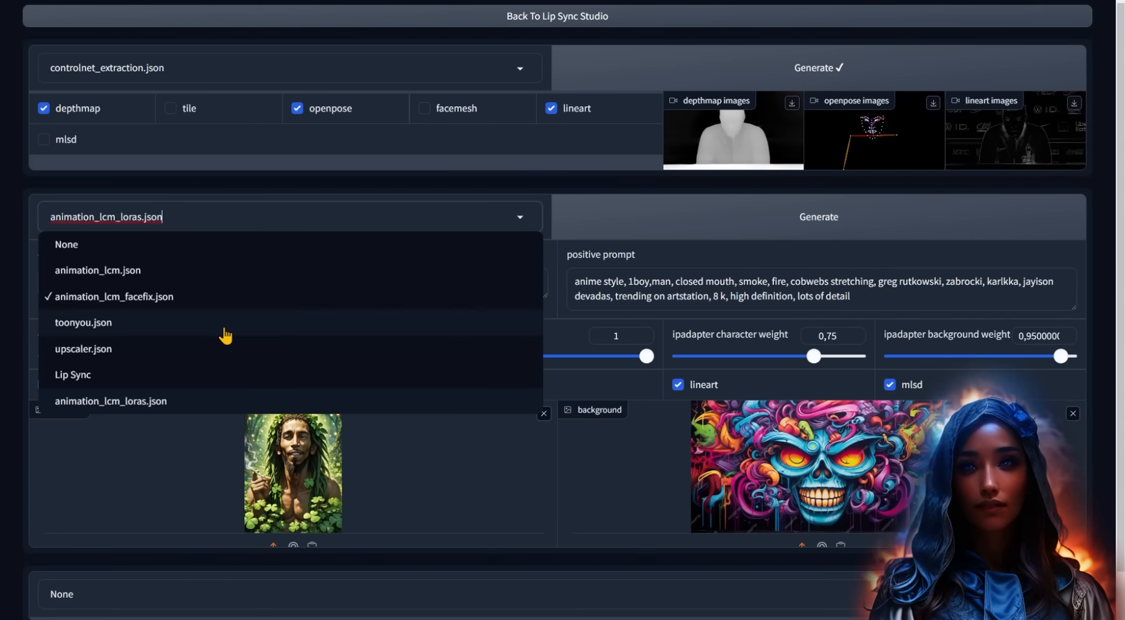
click(221, 326)
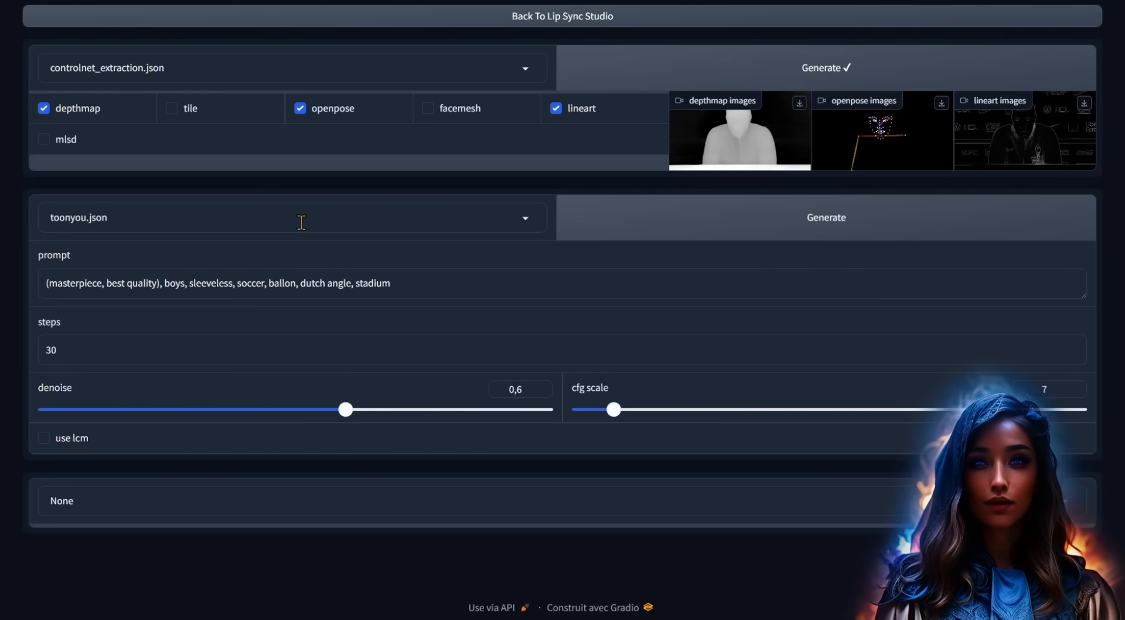
- Settle on animation_lcm_facefix.json, review its positive prompt, and generate the animation
click(301, 223)
click(235, 300)
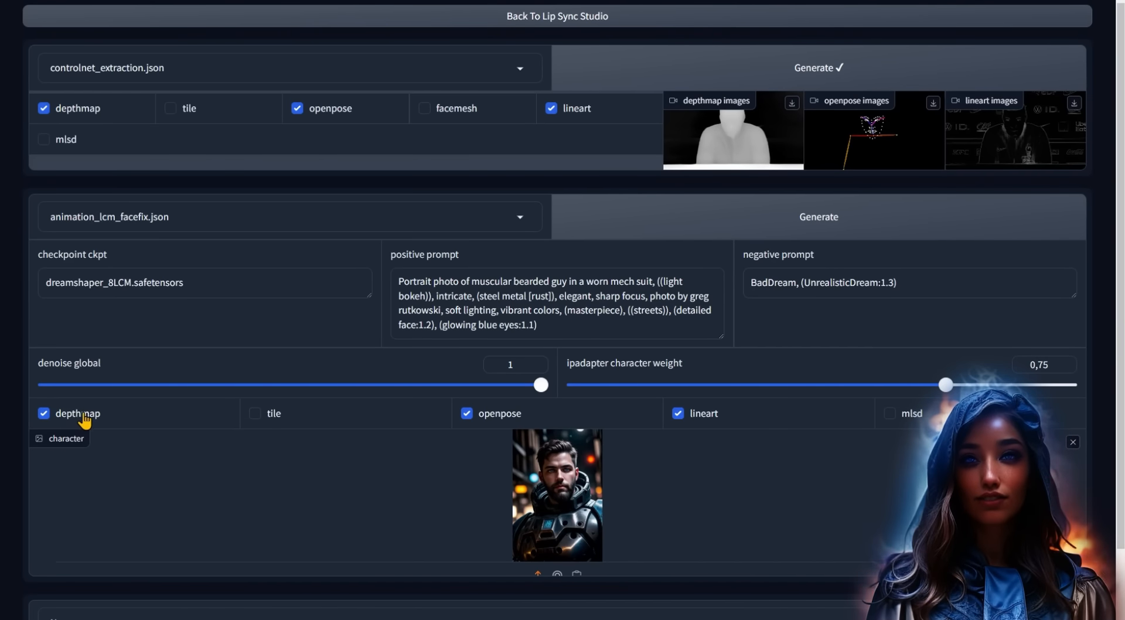
click(559, 323)
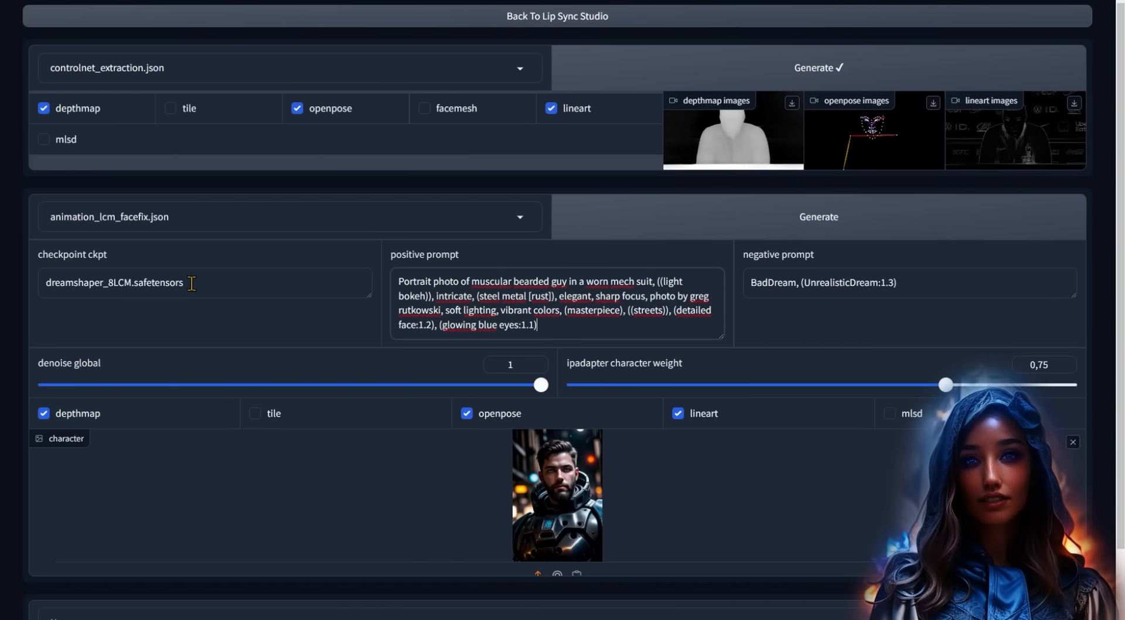
click(841, 221)
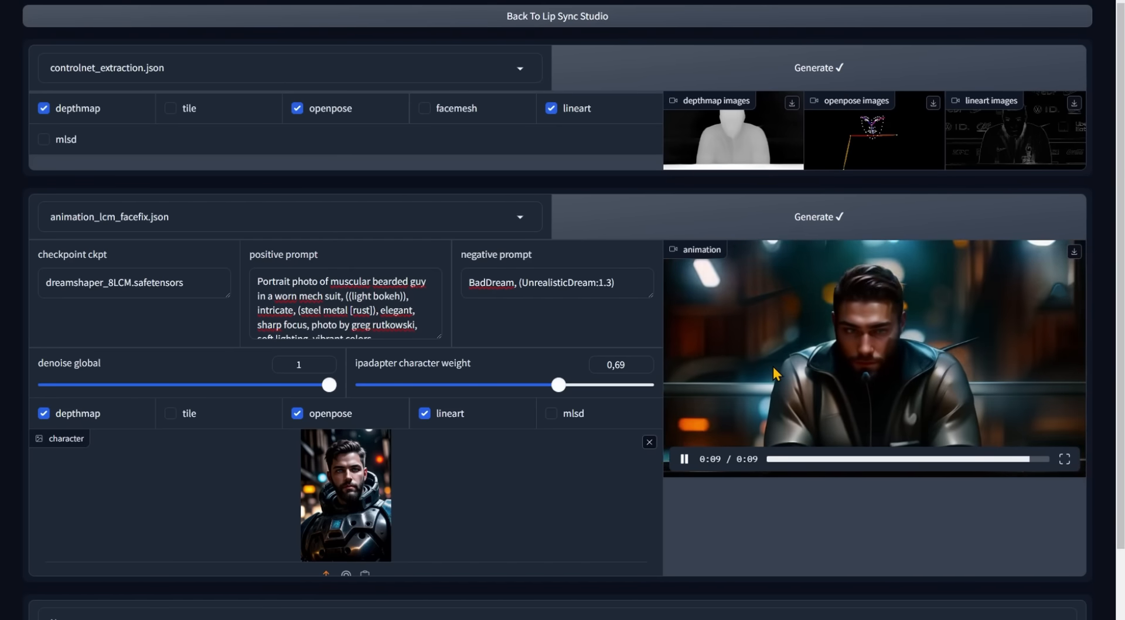
- Add a Lip Sync stage after the animation workflow
scroll(761, 366, down, 2)
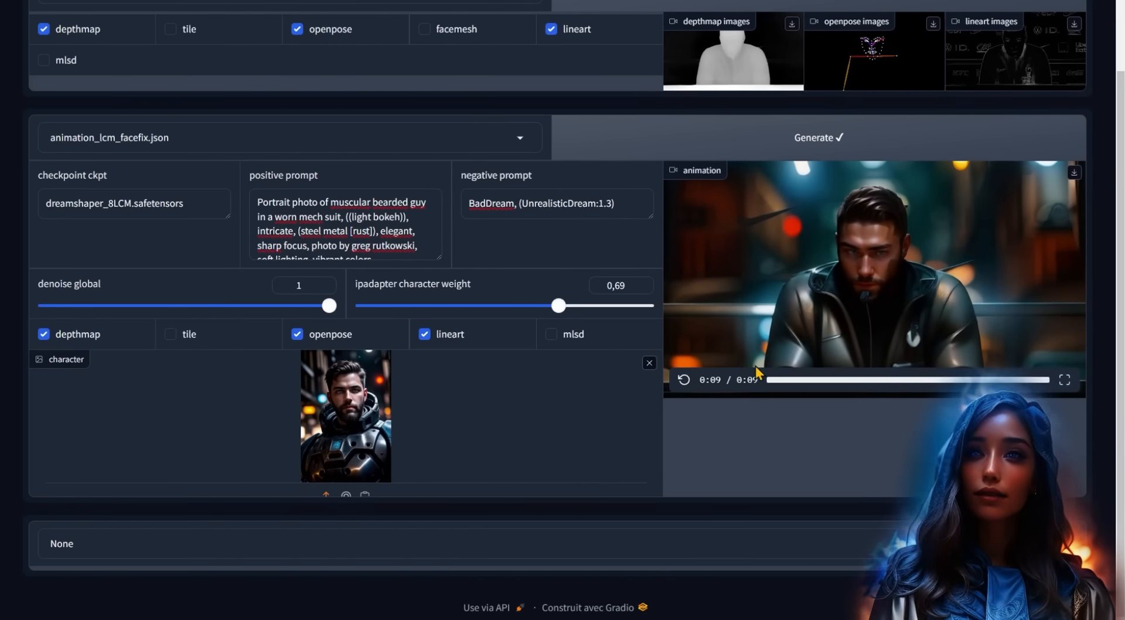
click(251, 540)
click(176, 517)
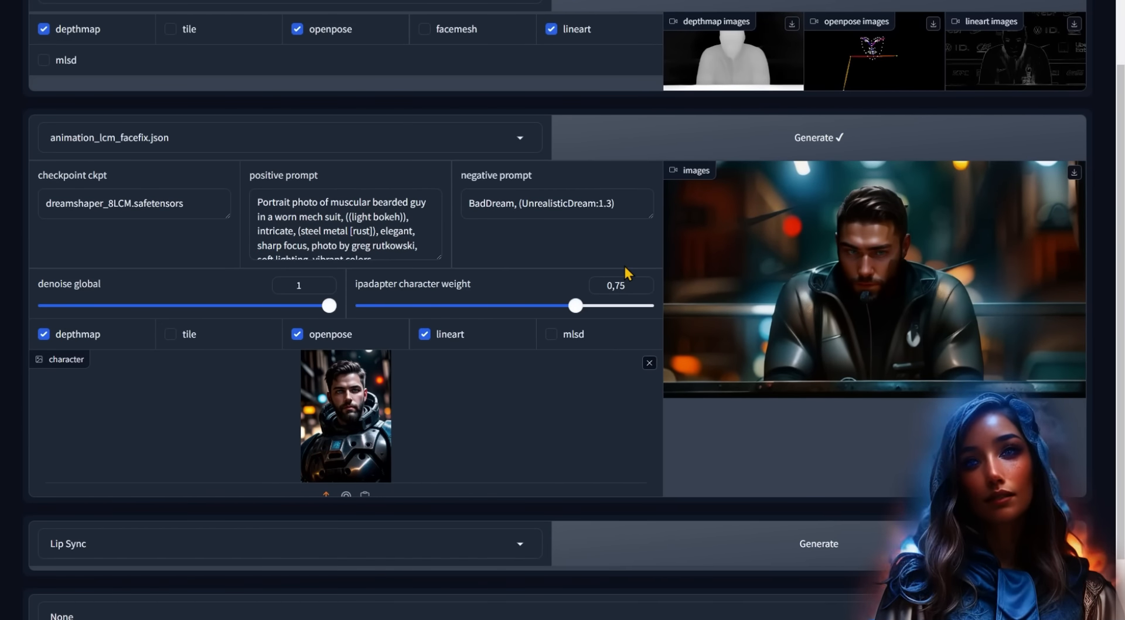
- On the main project page, set Video Quality to High with gfpgan_1.4 face restoration
scroll(624, 263, up, 2)
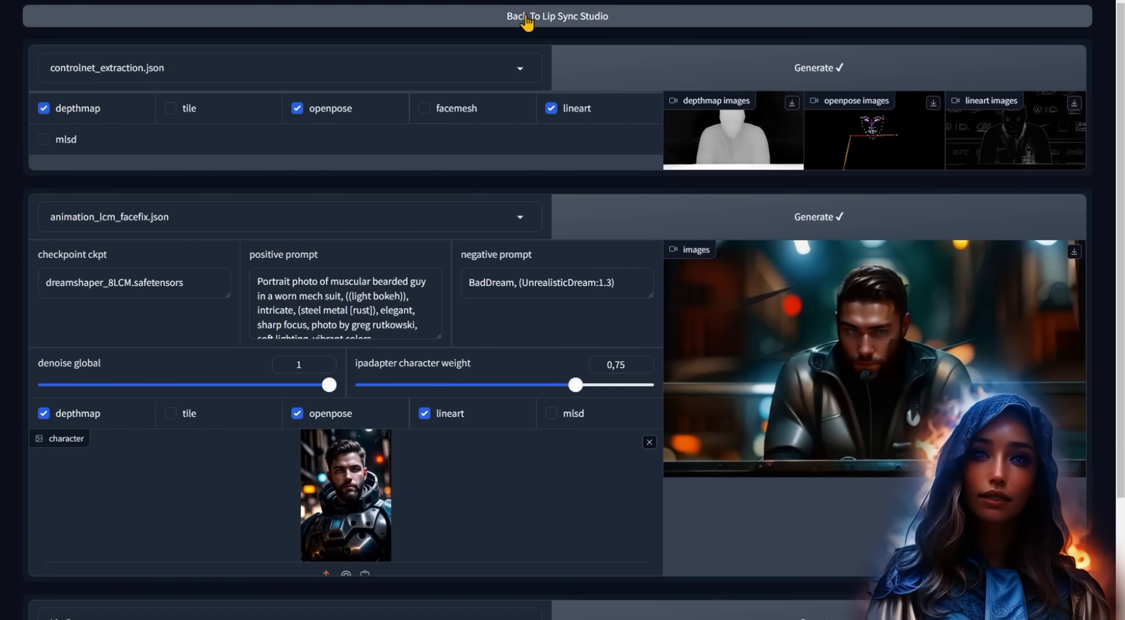
click(454, 23)
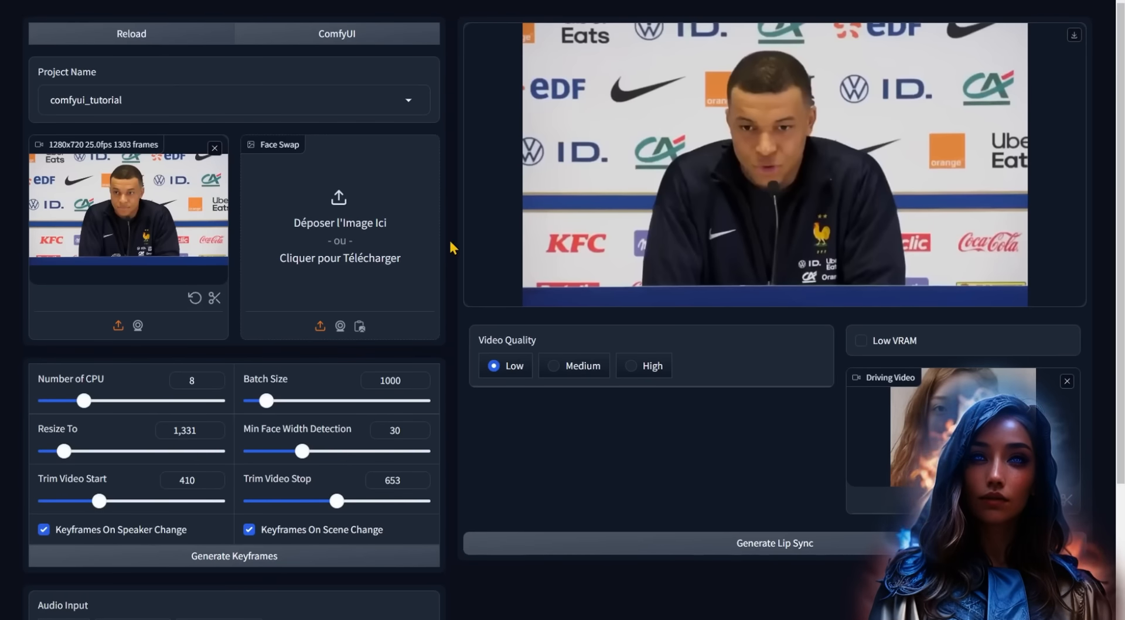
click(653, 368)
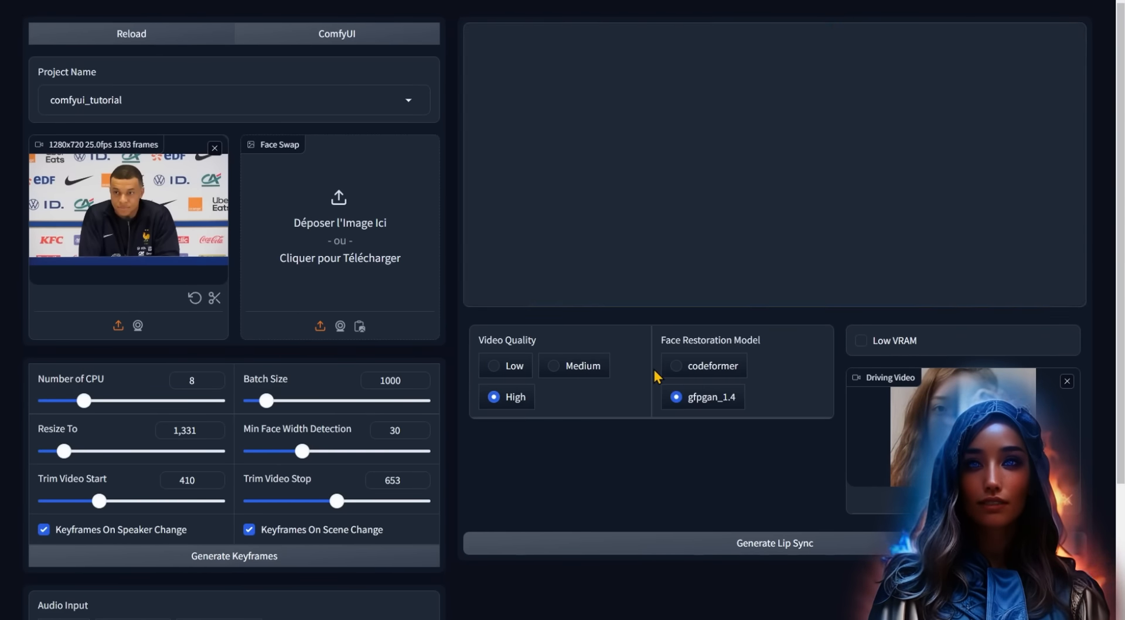
- Watch the lip-synced result full screen in the ComfyUI stages view
click(358, 34)
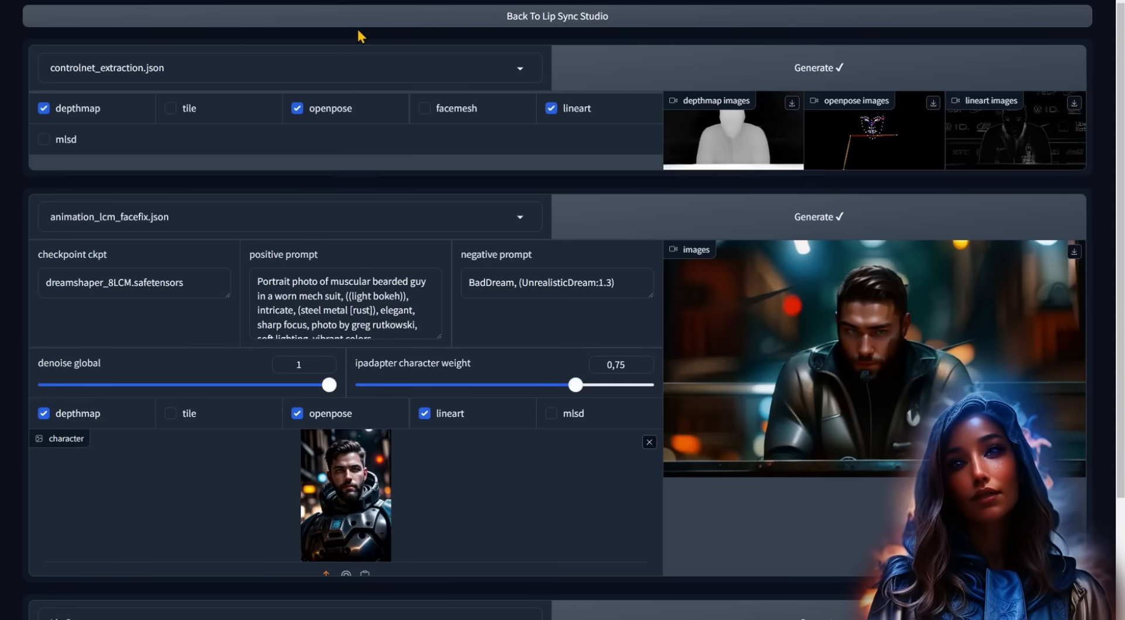
scroll(616, 339, down, 3)
scroll(827, 391, down, 4)
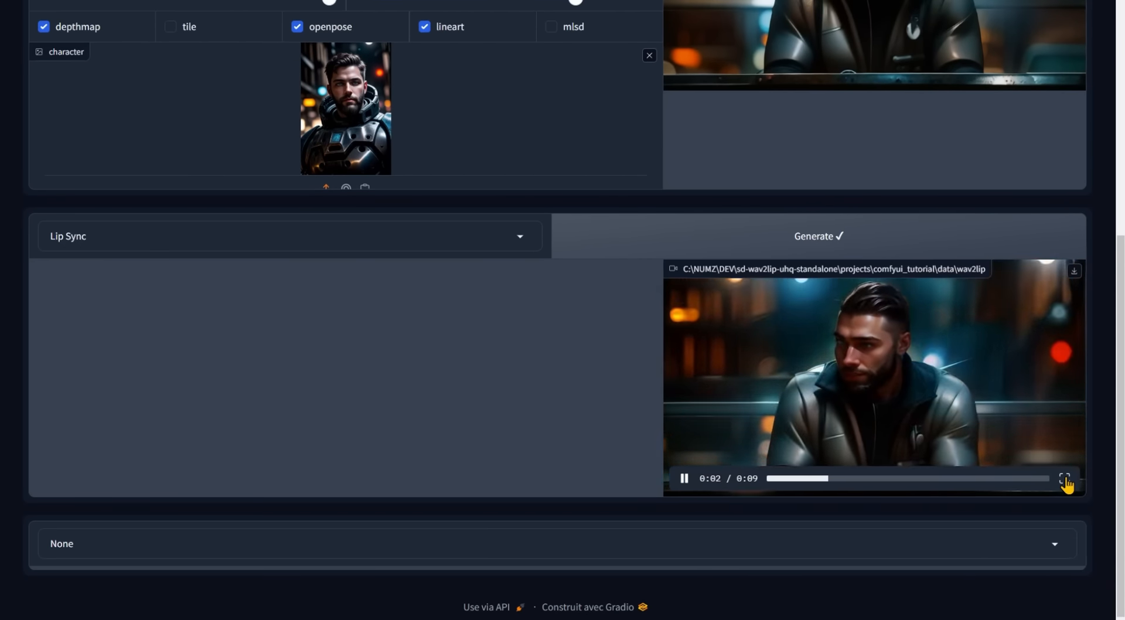
click(1064, 478)
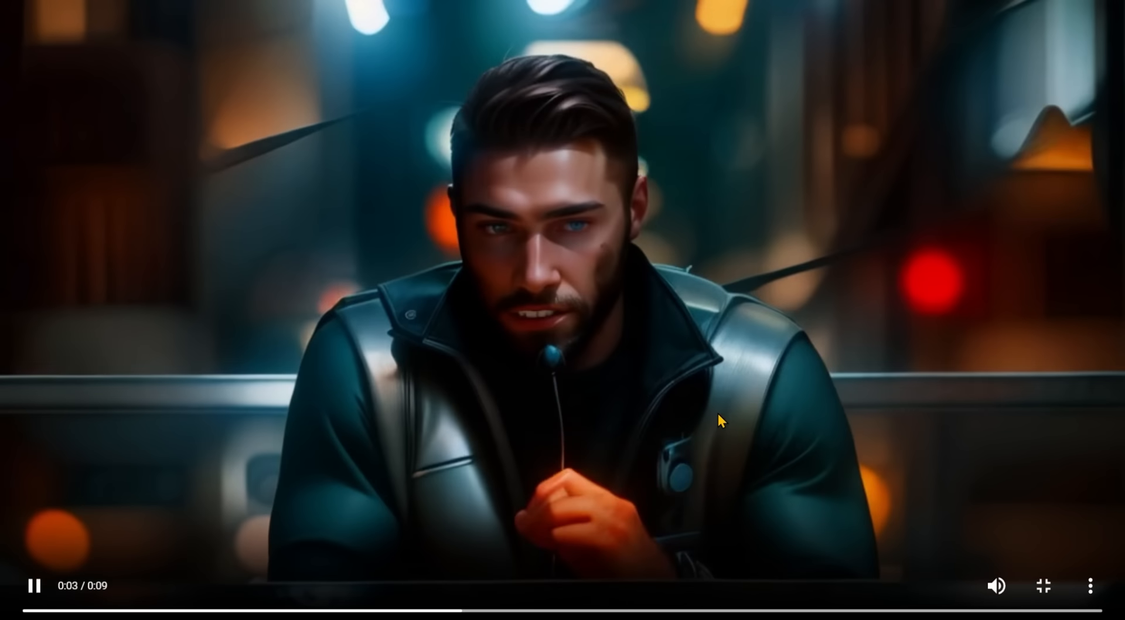
- Add upscaler.json as the final stage, generate, and play the upscaled video
scroll(763, 377, down, 4)
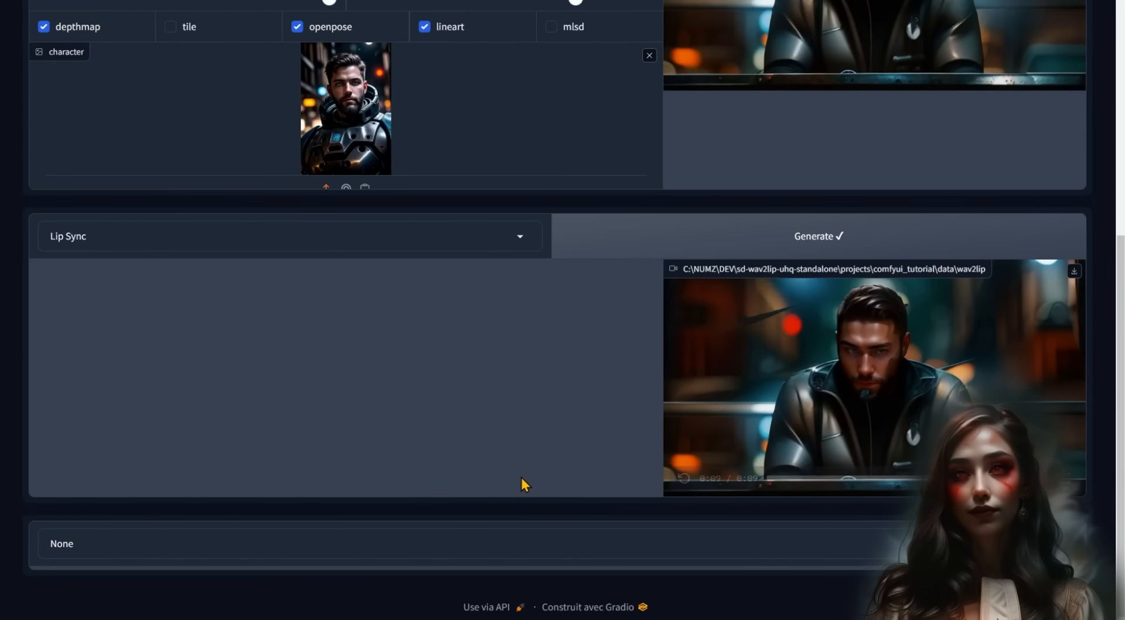
click(228, 553)
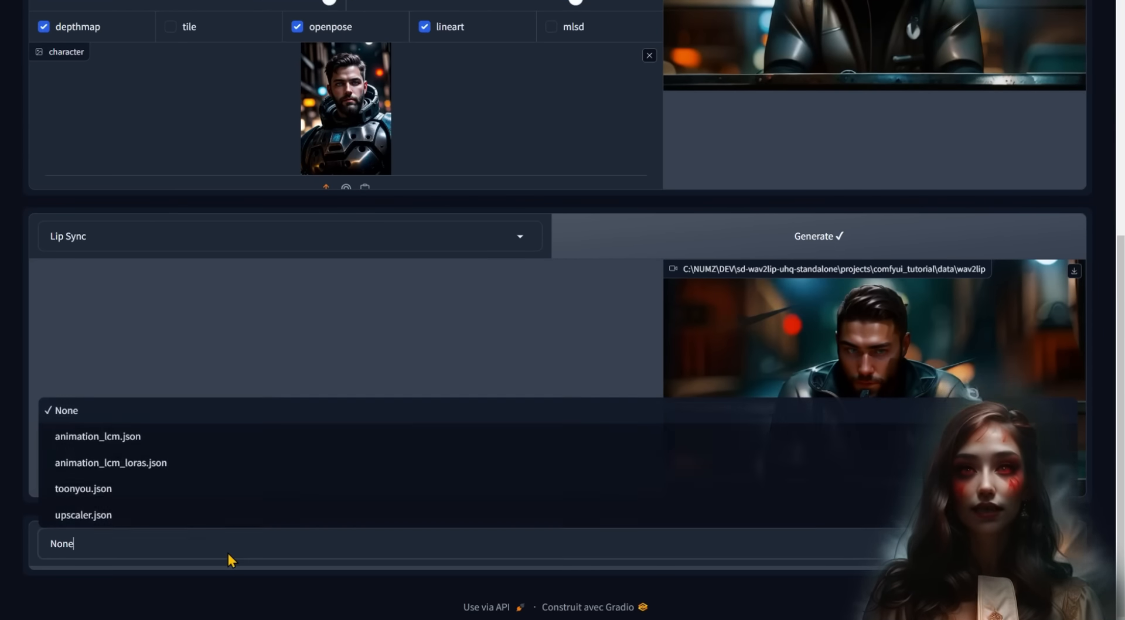
click(73, 520)
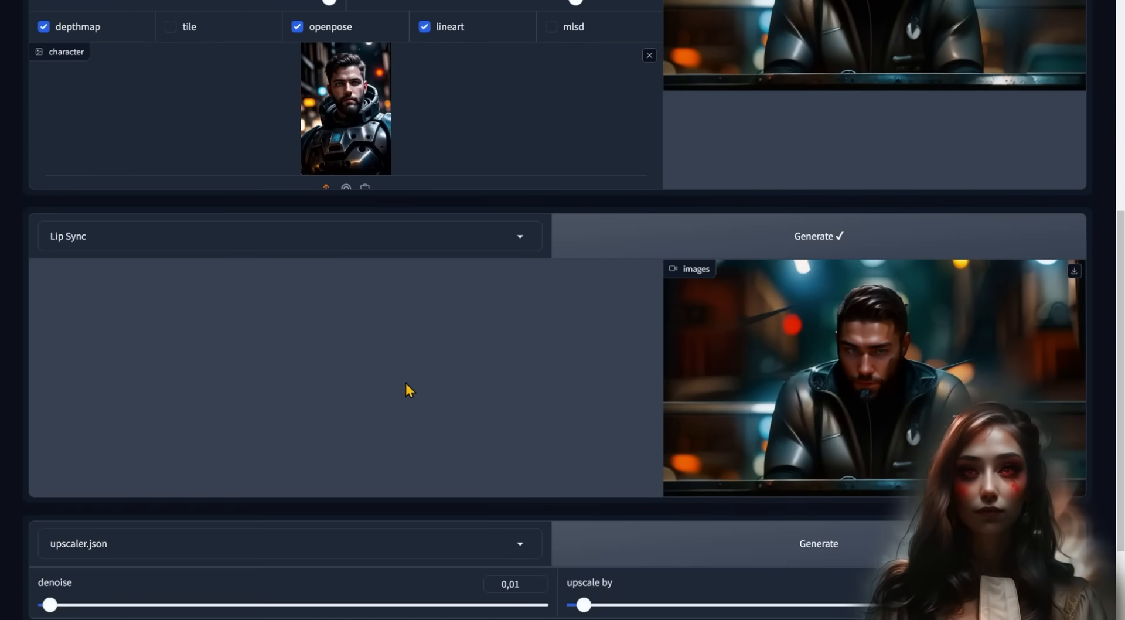
scroll(414, 368, down, 2)
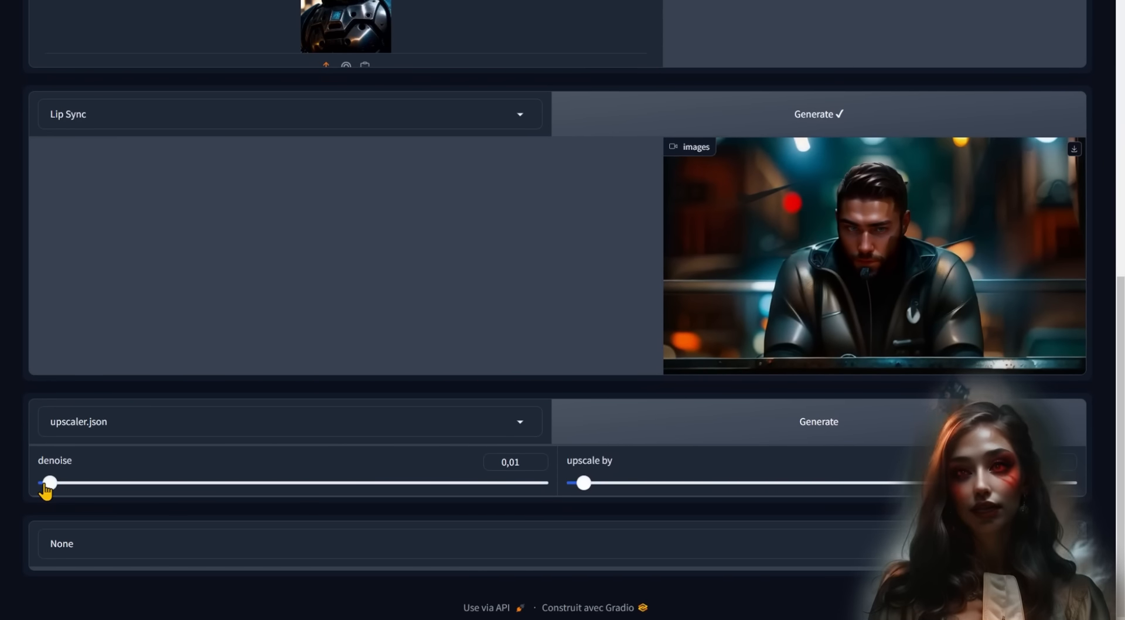
click(796, 433)
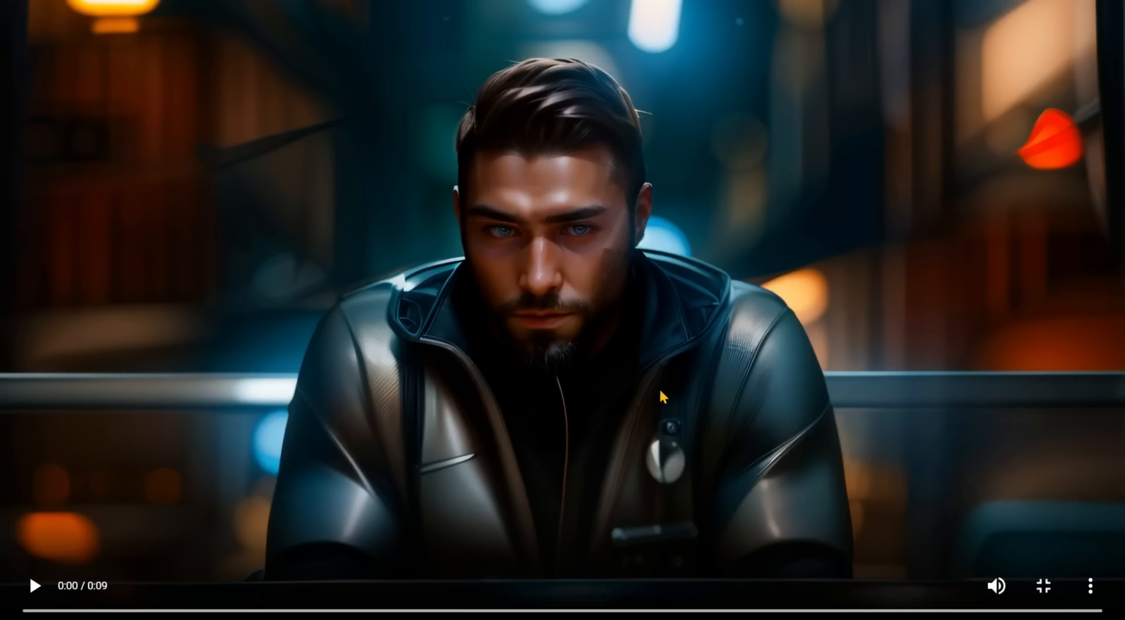
click(659, 390)
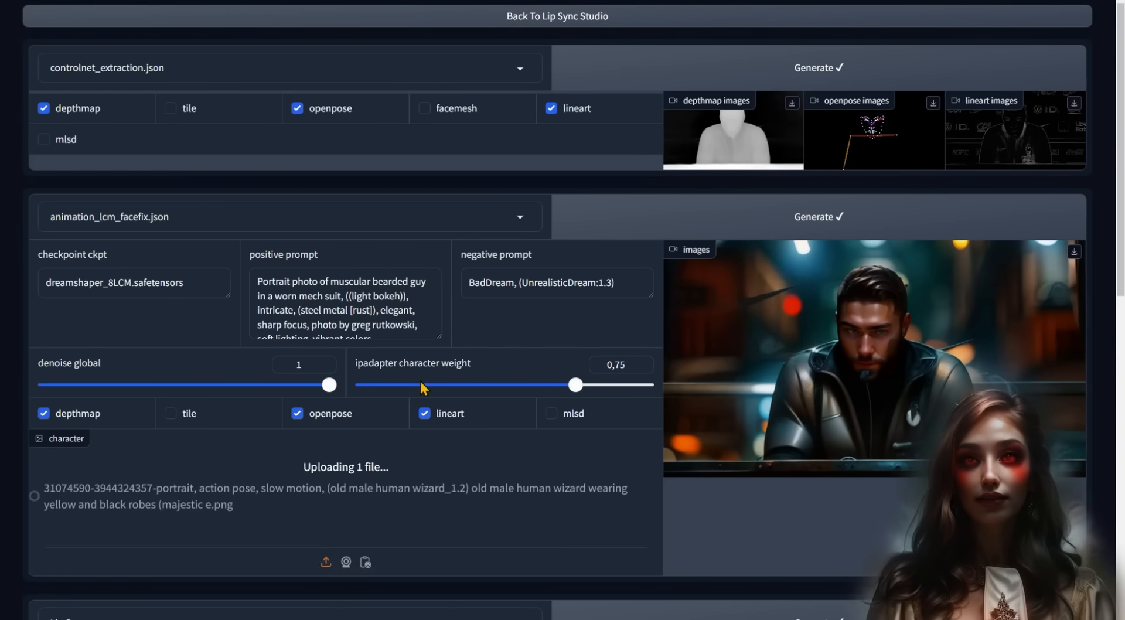
- Replace 'streets' with 'castle' in the positive prompt and regenerate the animation
scroll(421, 382, down, 1)
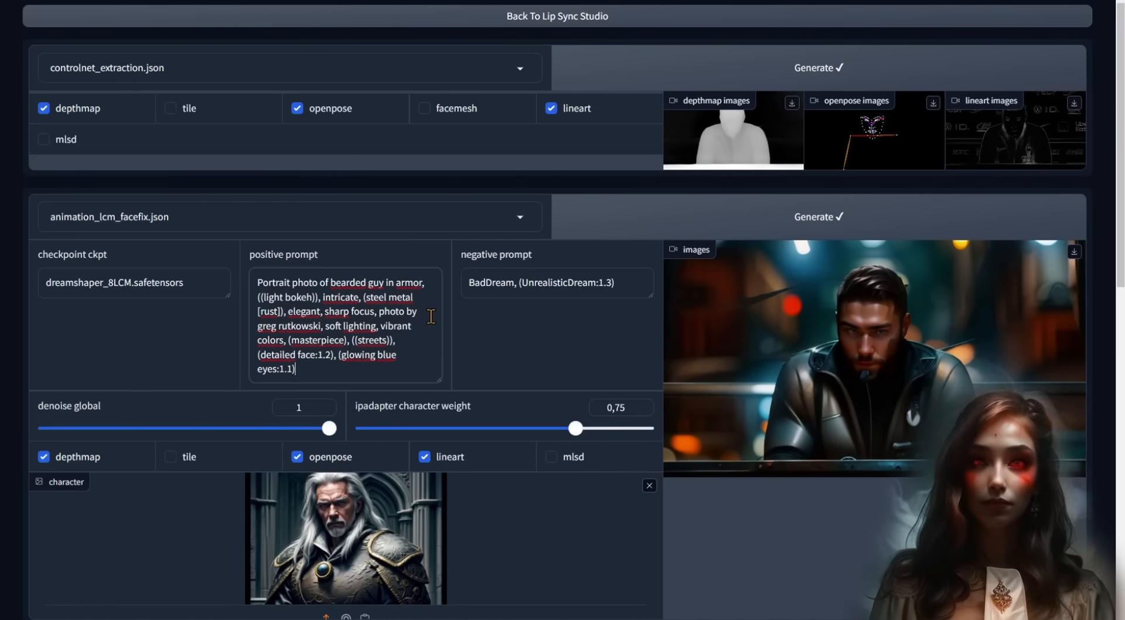
key(ctrl+shift+Left)
text(castle)
click(863, 210)
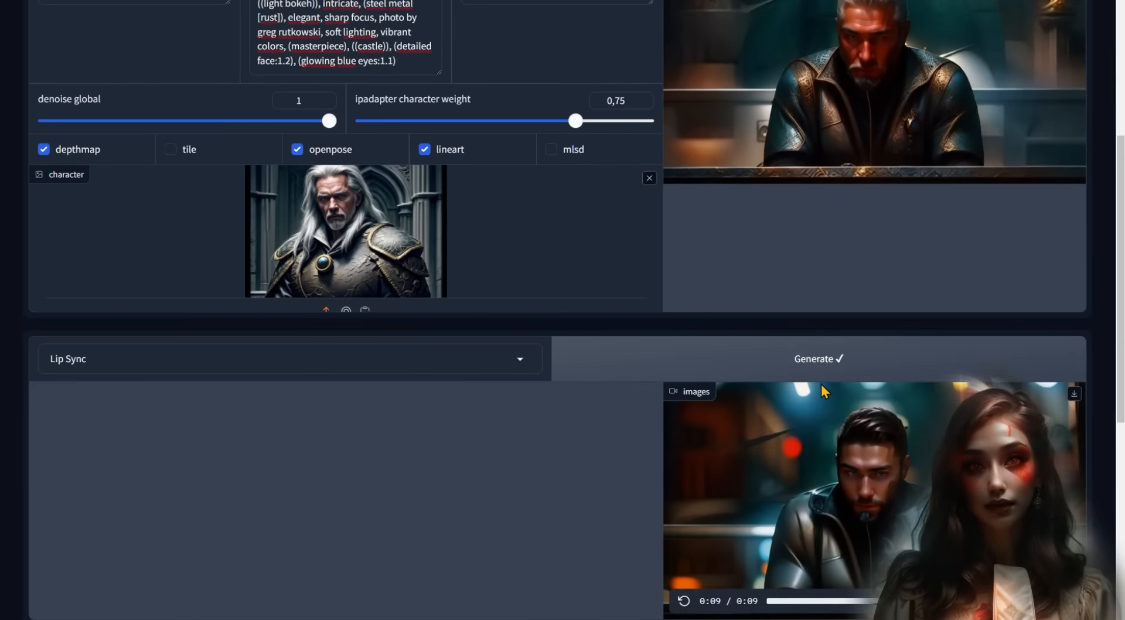
- Watch the new lip-synced video full screen and review the upscaler output
scroll(821, 385, up, 5)
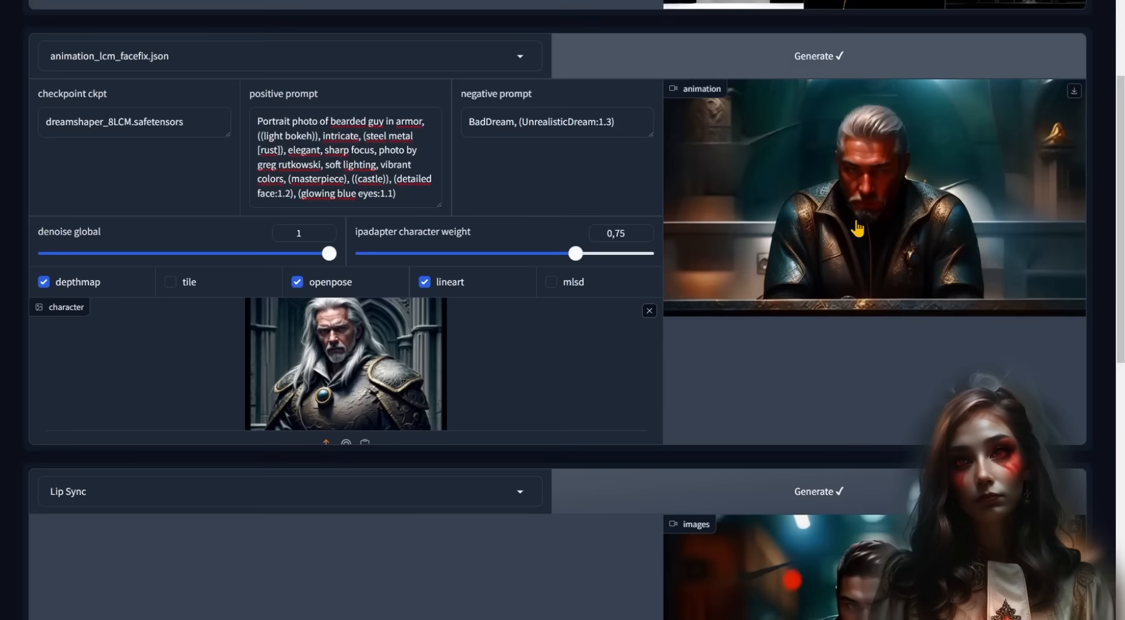
scroll(857, 228, down, 3)
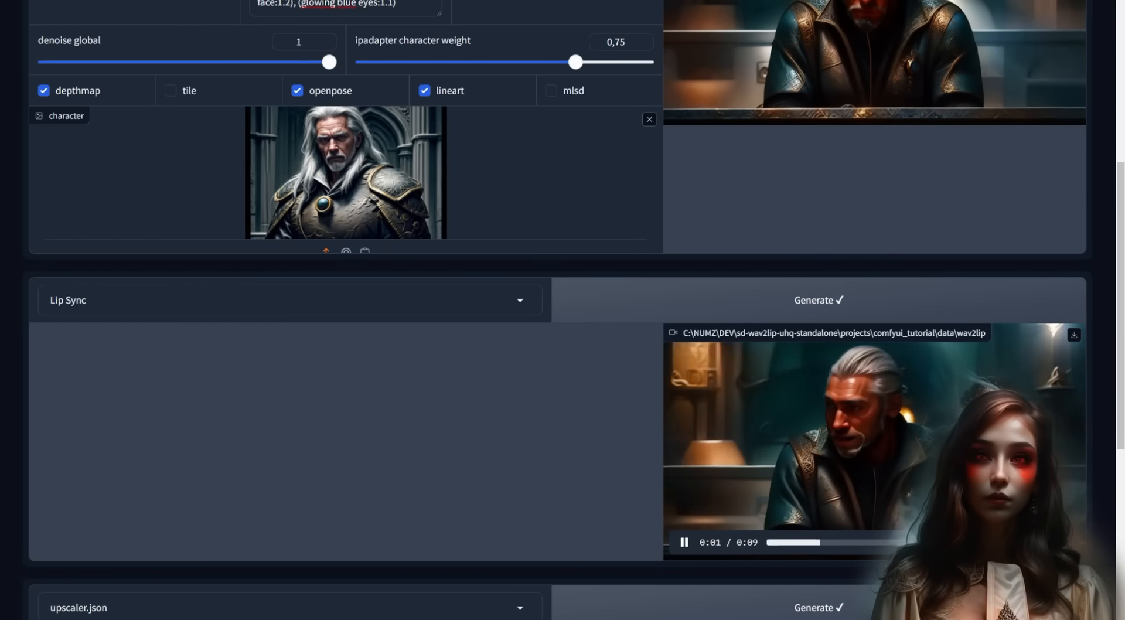
click(1064, 539)
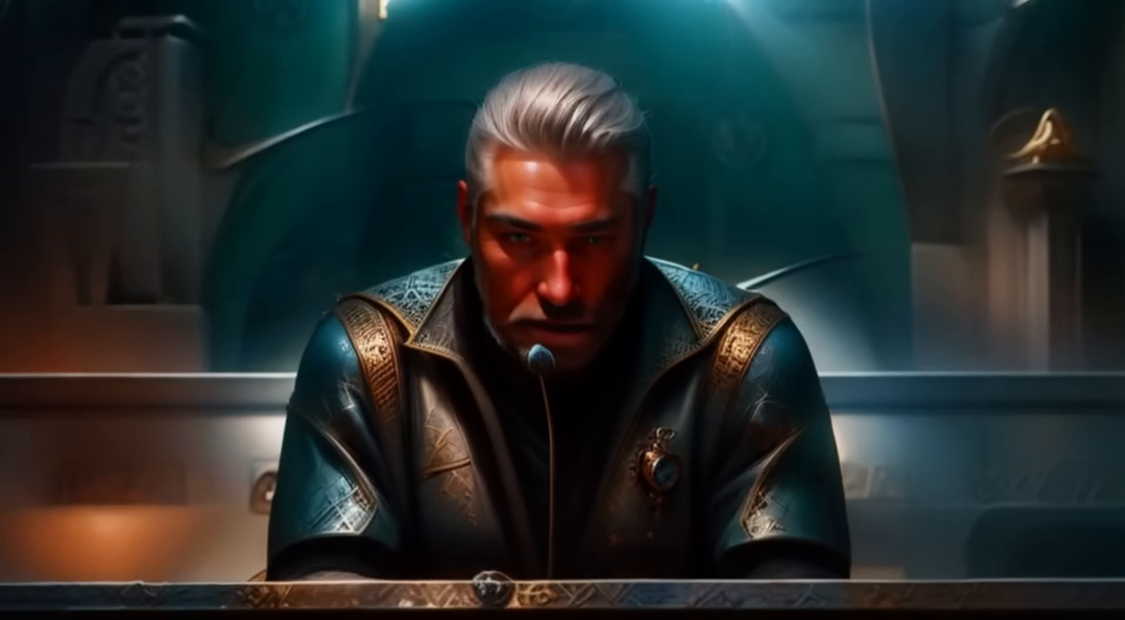
click(1050, 585)
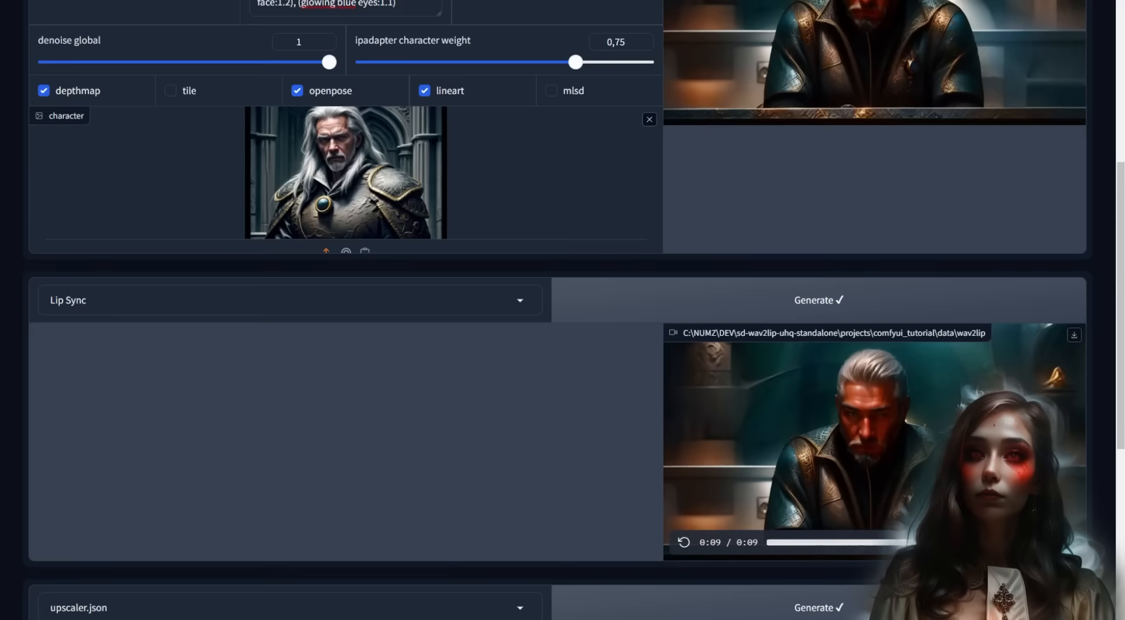
scroll(771, 400, down, 5)
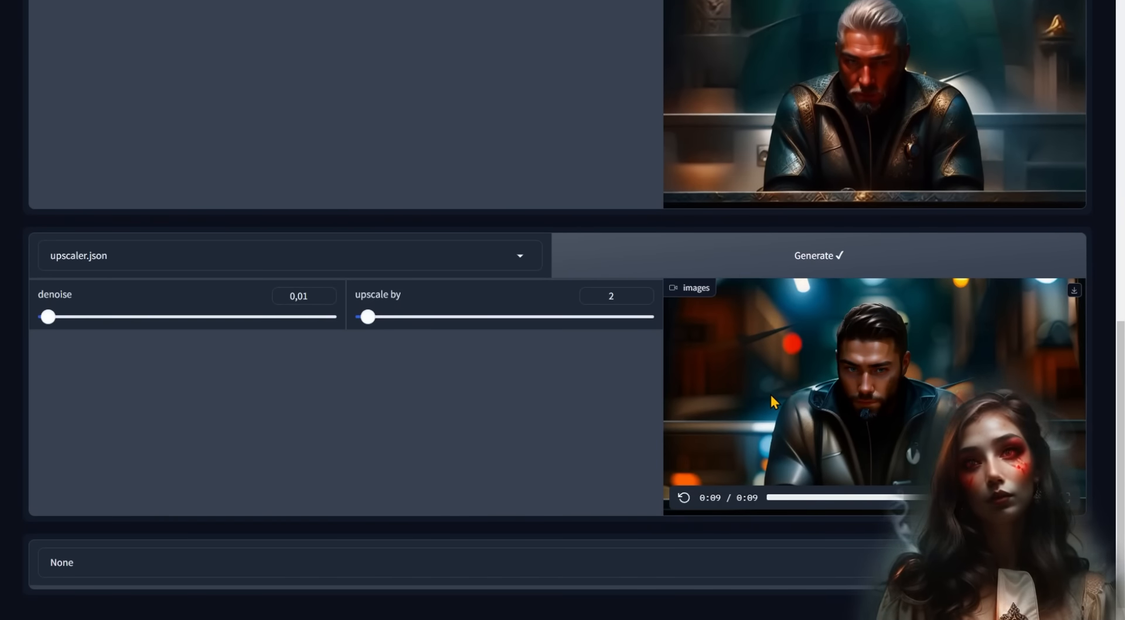
scroll(772, 398, up, 1)
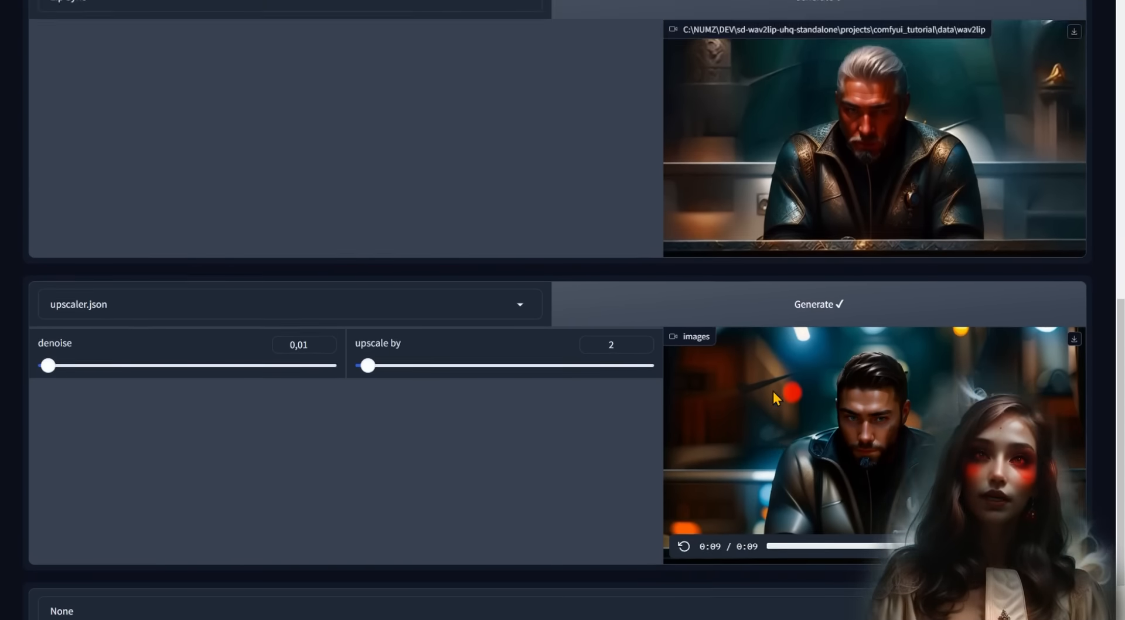
scroll(773, 393, up, 4)
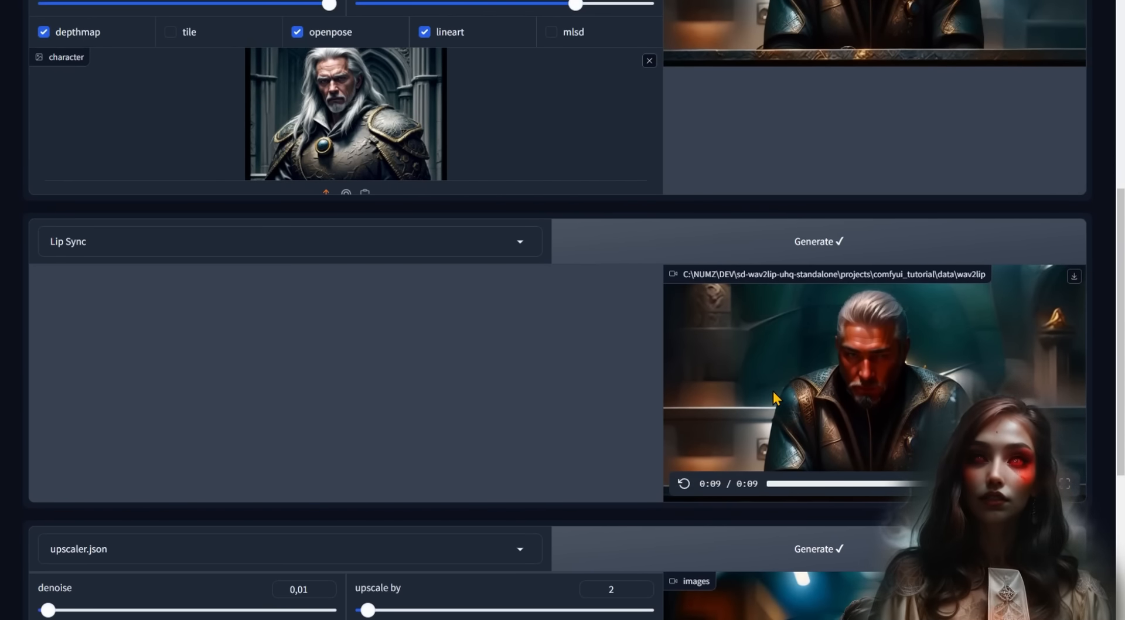
scroll(772, 391, up, 7)
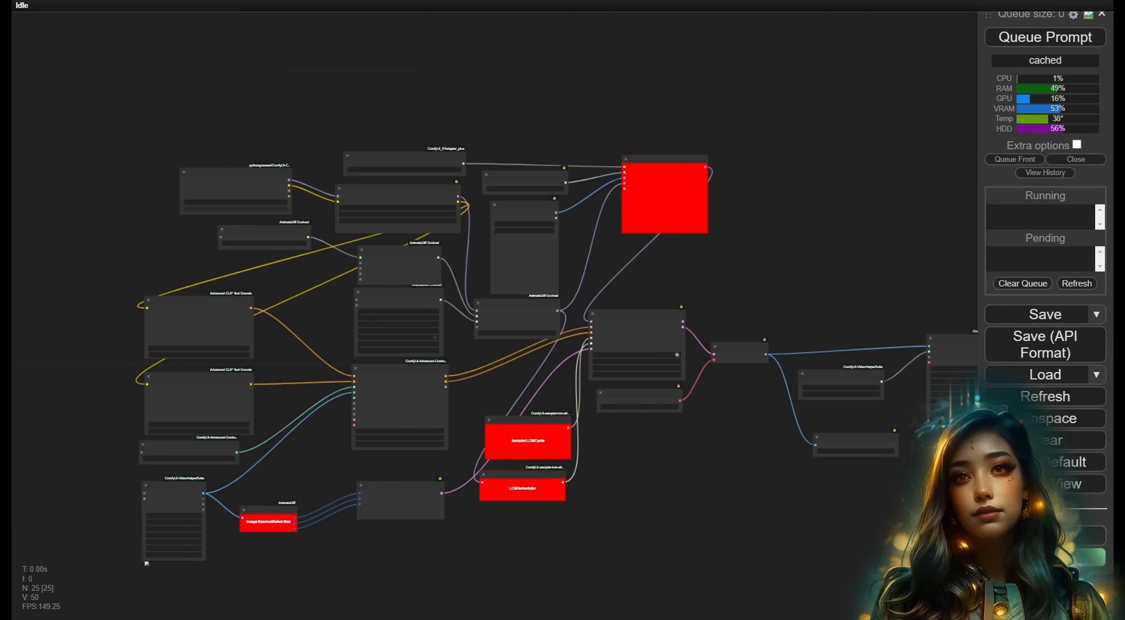
- Bring up the ComfyUI Manager menu over the loaded node graph
click(1046, 535)
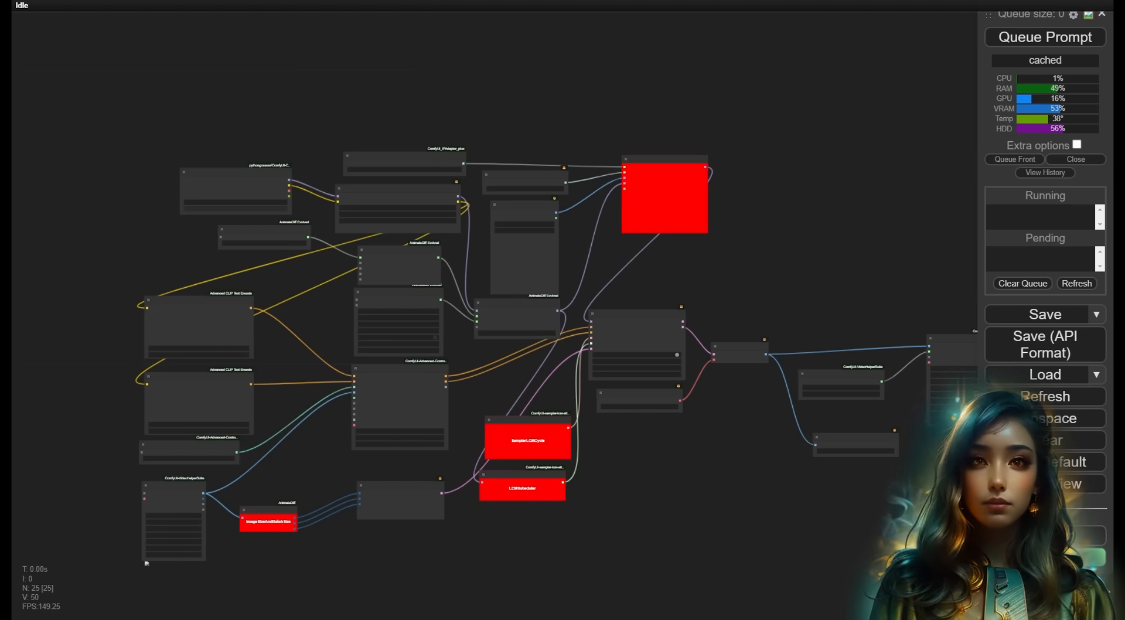
- Show the missing custom nodes list via Manager's Install Missing Custom Nodes
click(1045, 536)
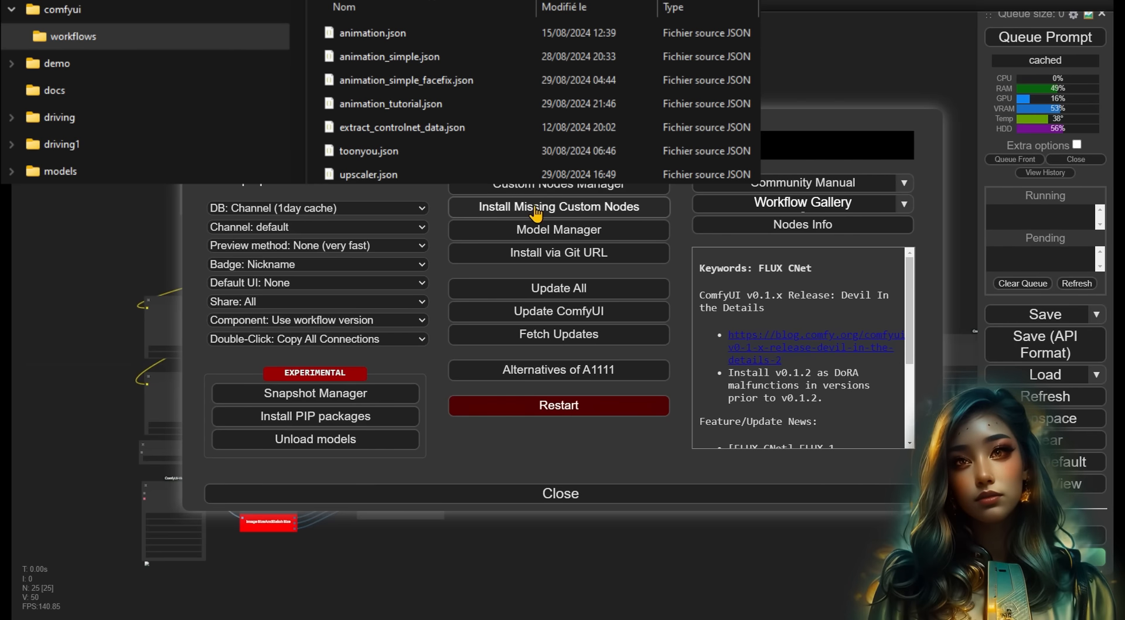
click(536, 209)
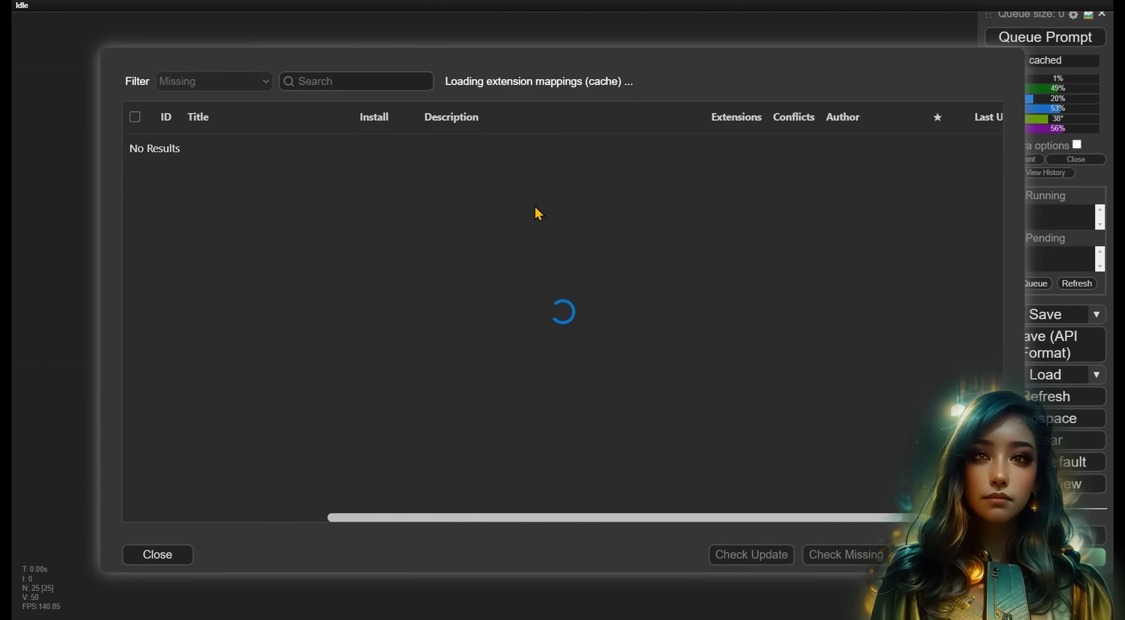
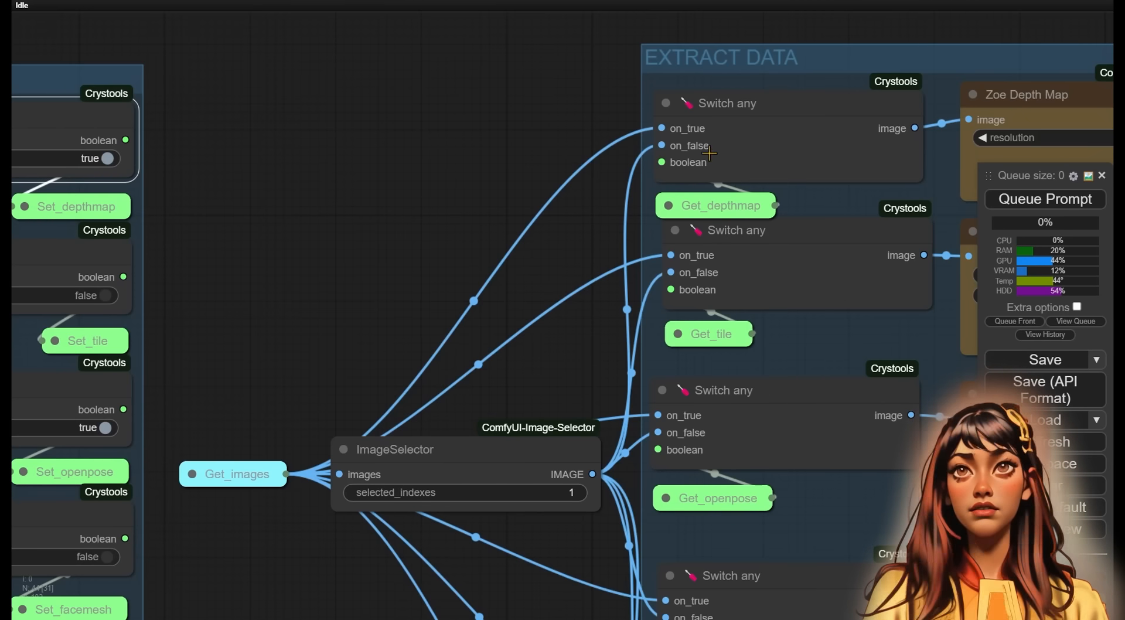
- Add a Load Images (Path) node by searching 'load i' and place it beside the inputs group
drag(495, 71, 264, 88)
drag(945, 63, 543, 34)
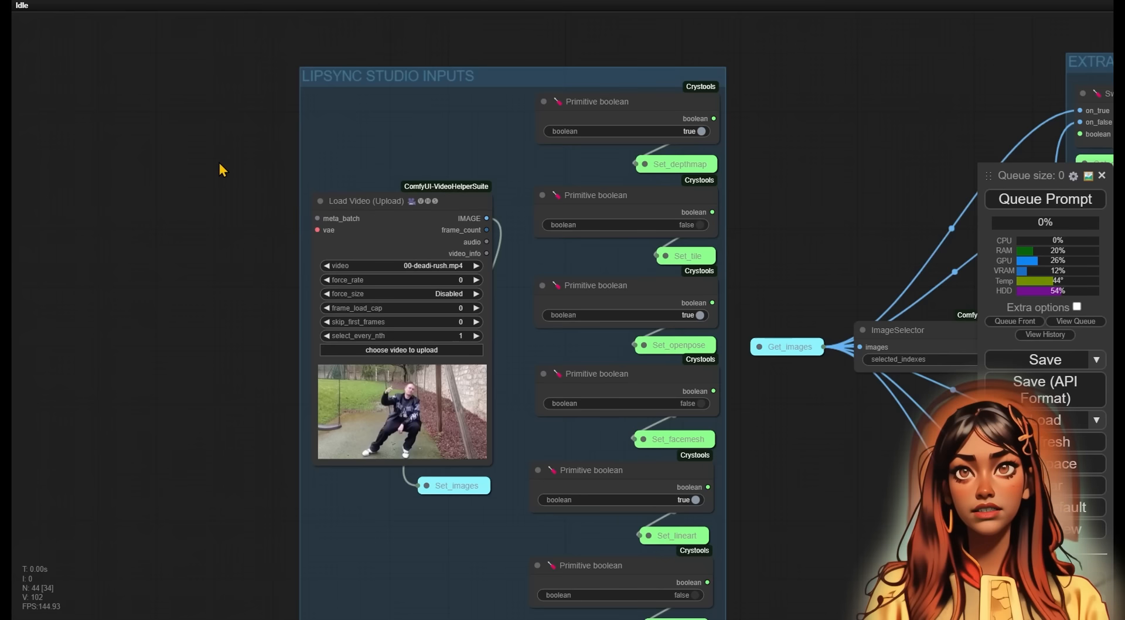
double_click(219, 163)
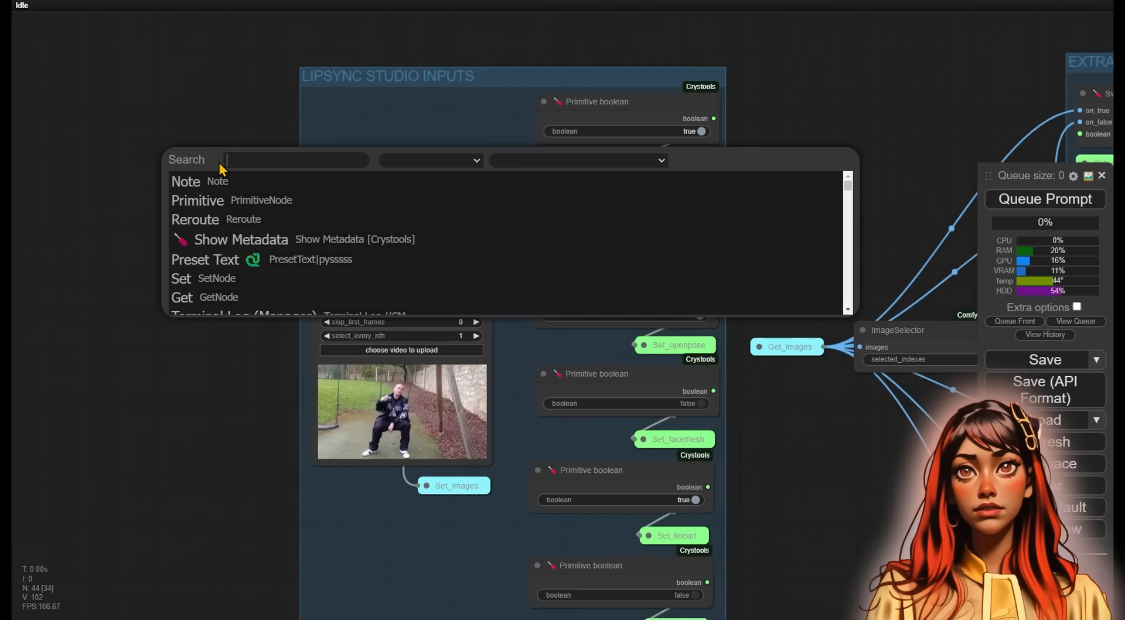
text(load i)
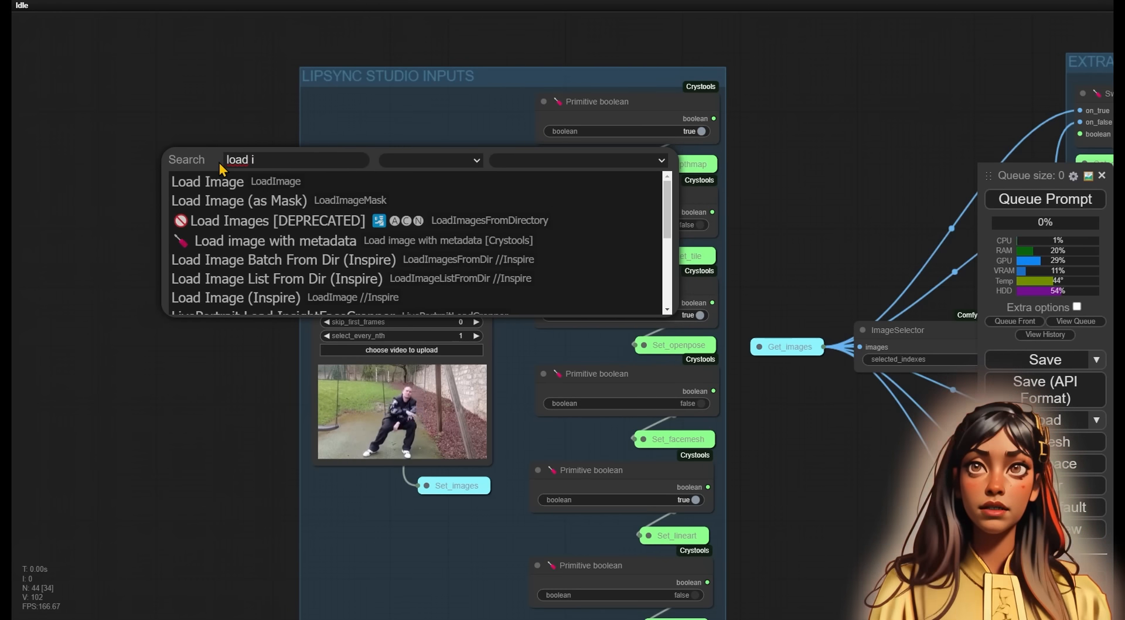
scroll(252, 193, down, 2)
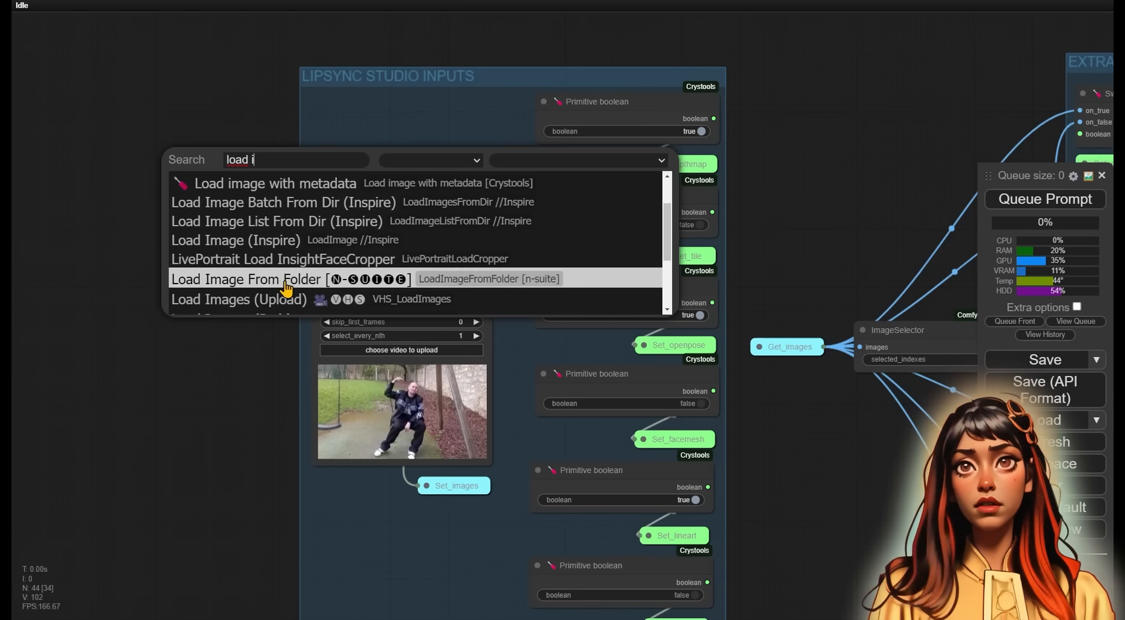
scroll(281, 305, down, 2)
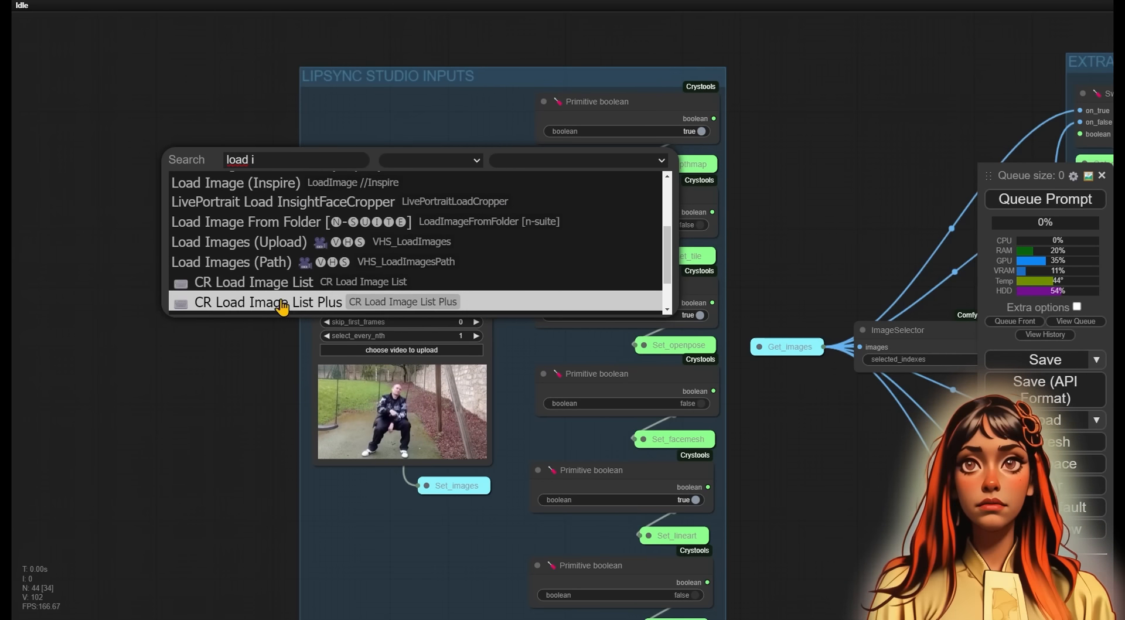
click(276, 268)
drag(246, 153, 145, 120)
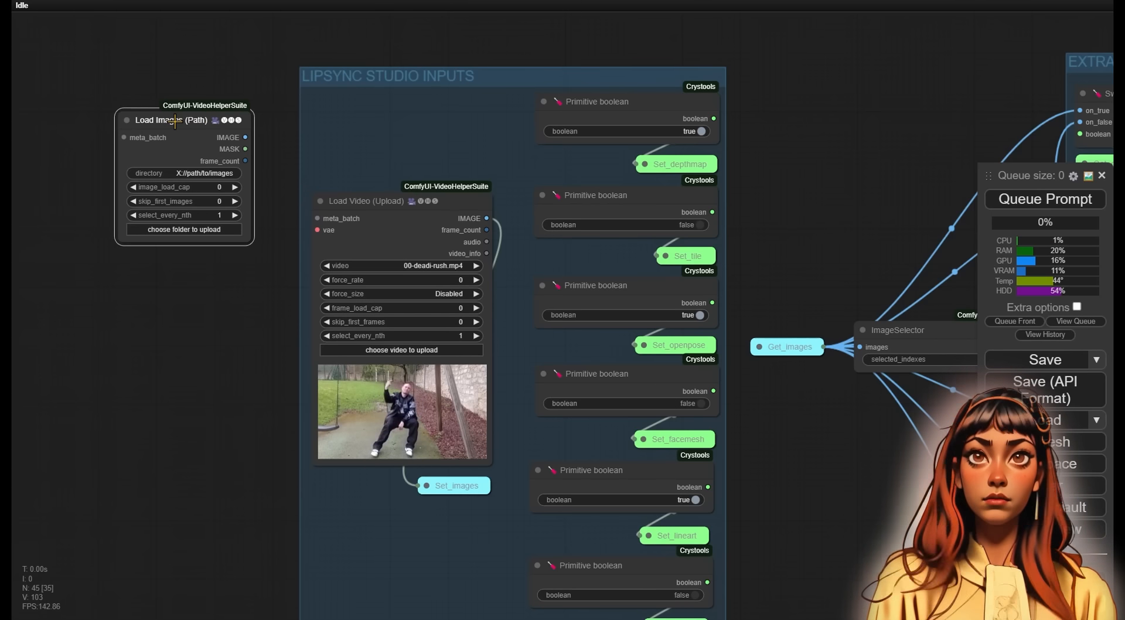
drag(175, 120, 184, 100)
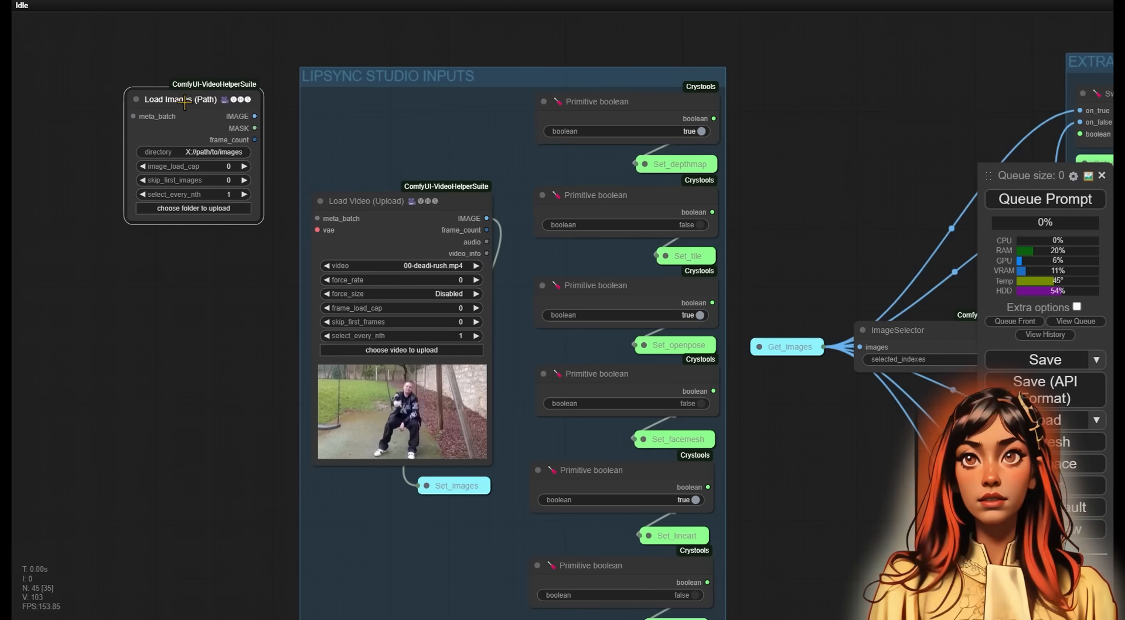
- Convert the Load Images (Path) node's directory widget into an input
right_click(199, 156)
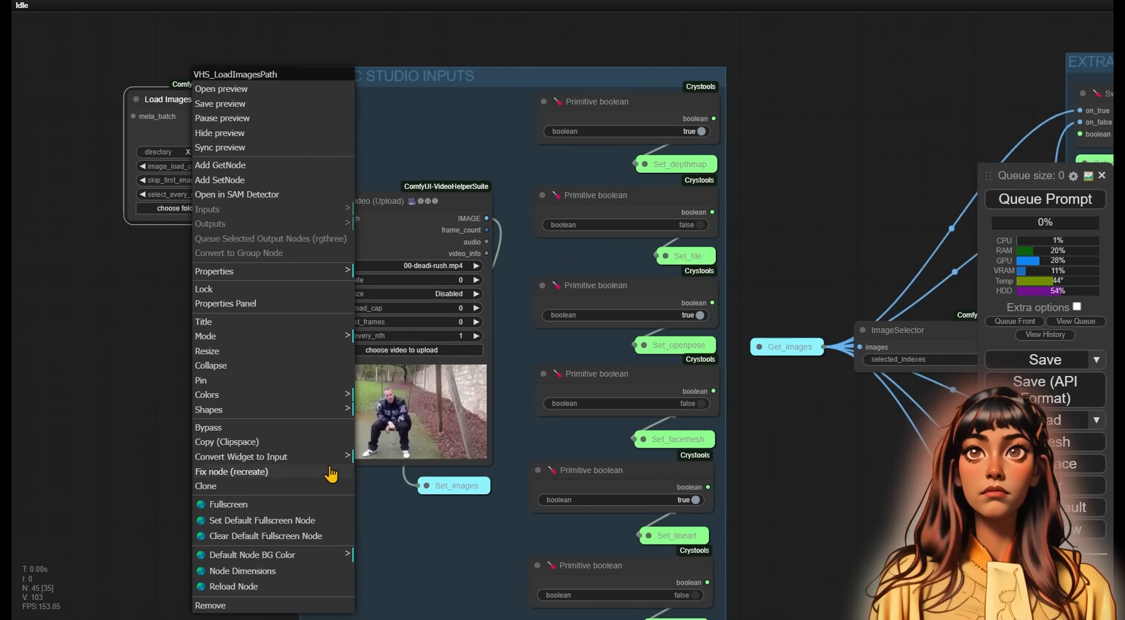
mouse_move(331, 467)
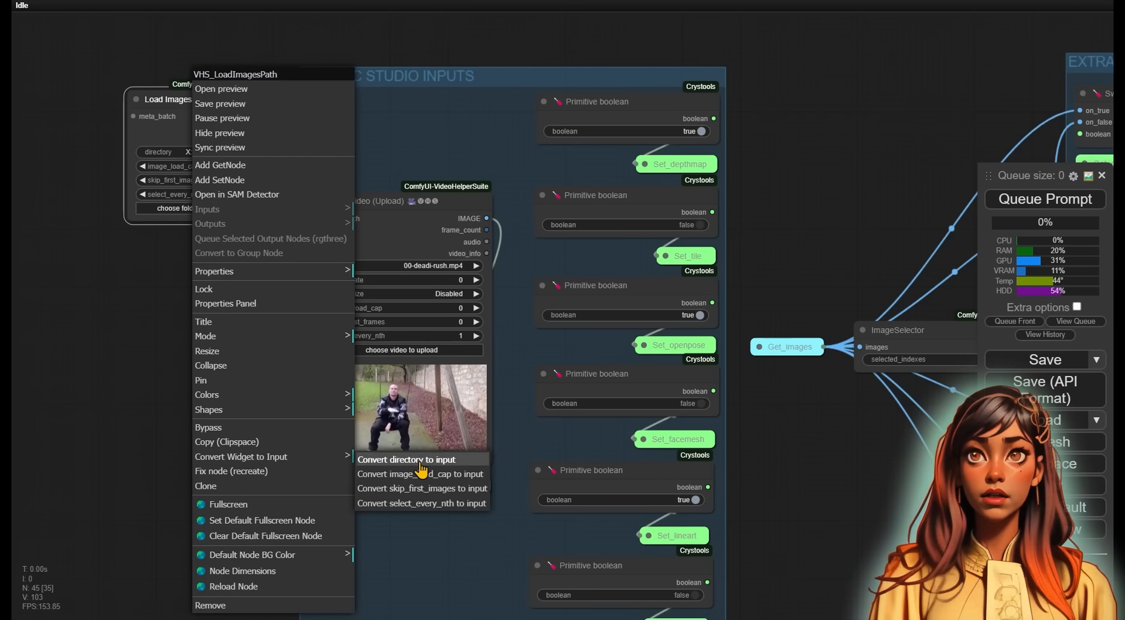
click(380, 457)
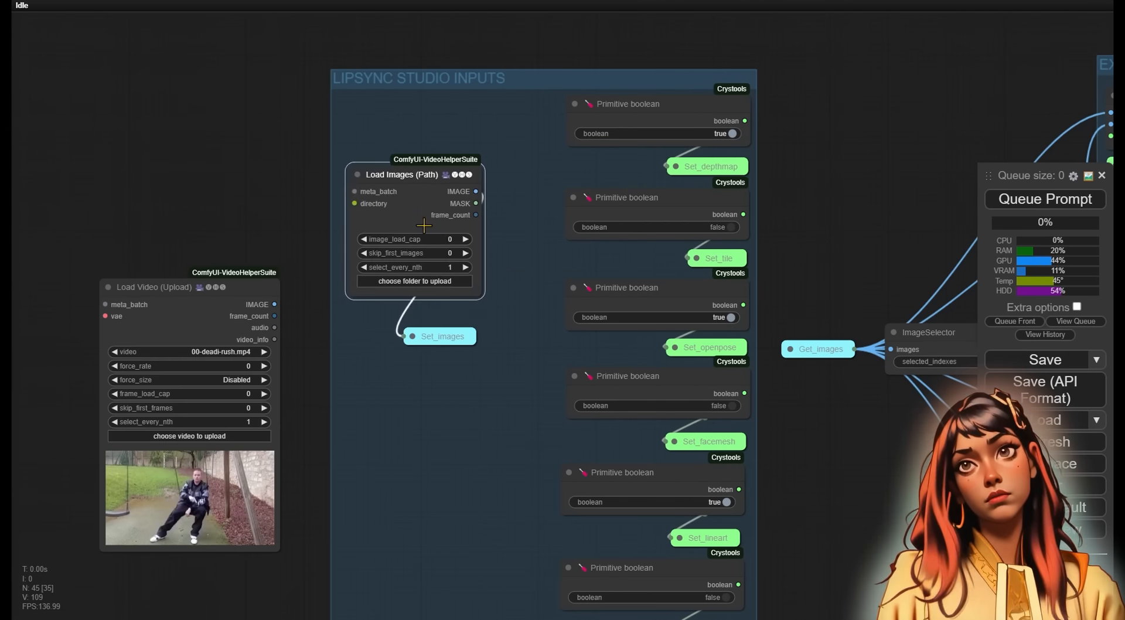
- Add a Primitive string node titled input_images
double_click(371, 104)
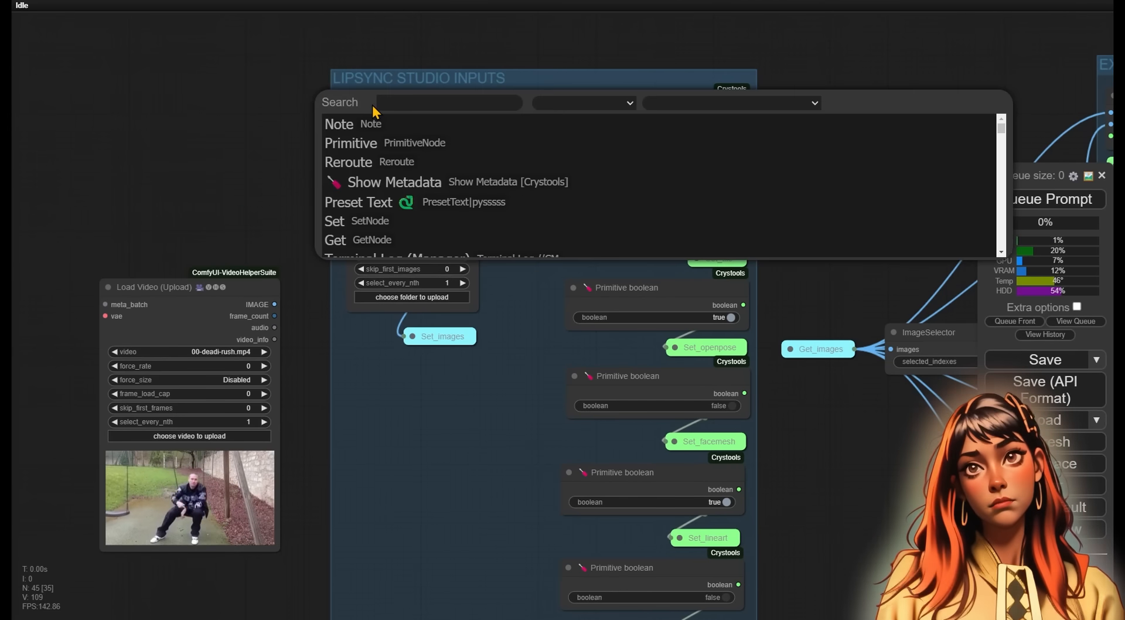
text(primit)
click(426, 171)
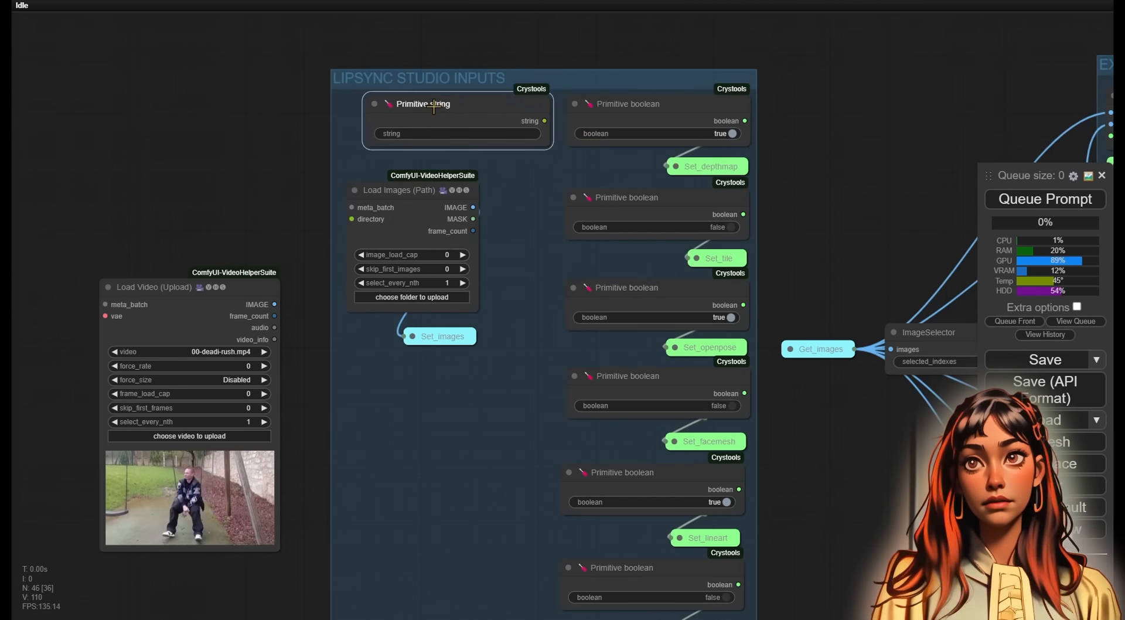
right_click(399, 106)
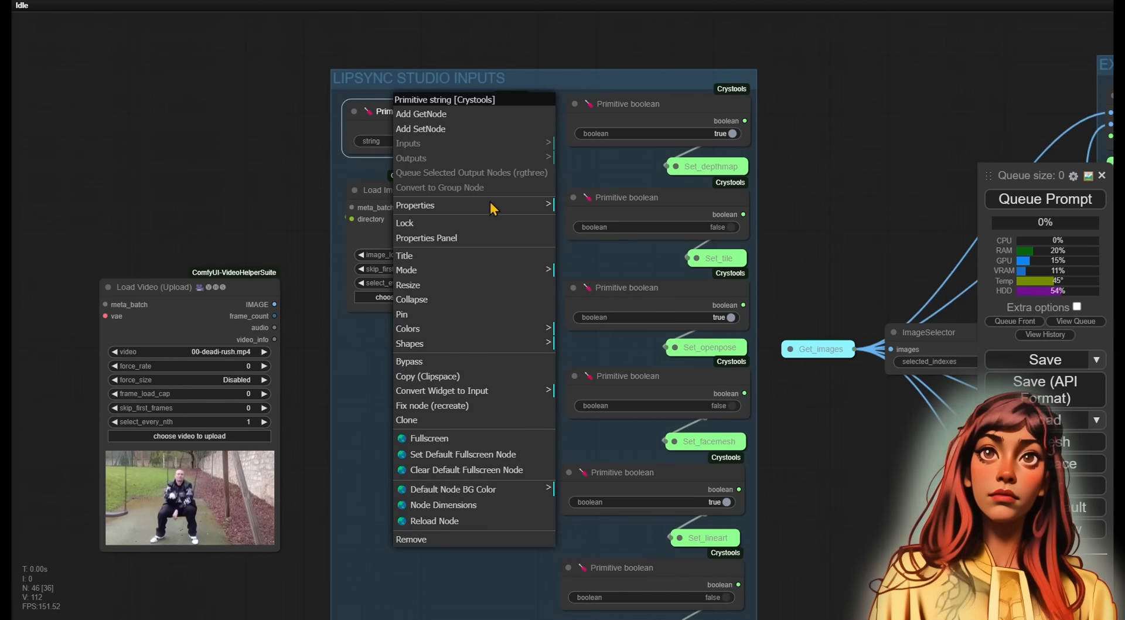
click(508, 256)
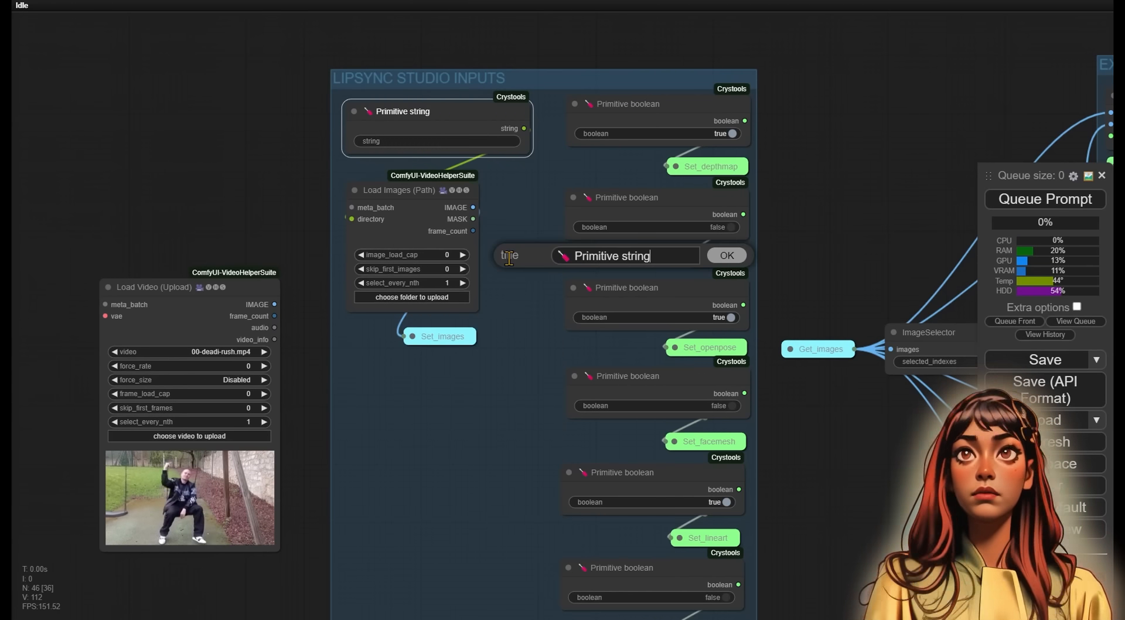
drag(667, 259, 467, 245)
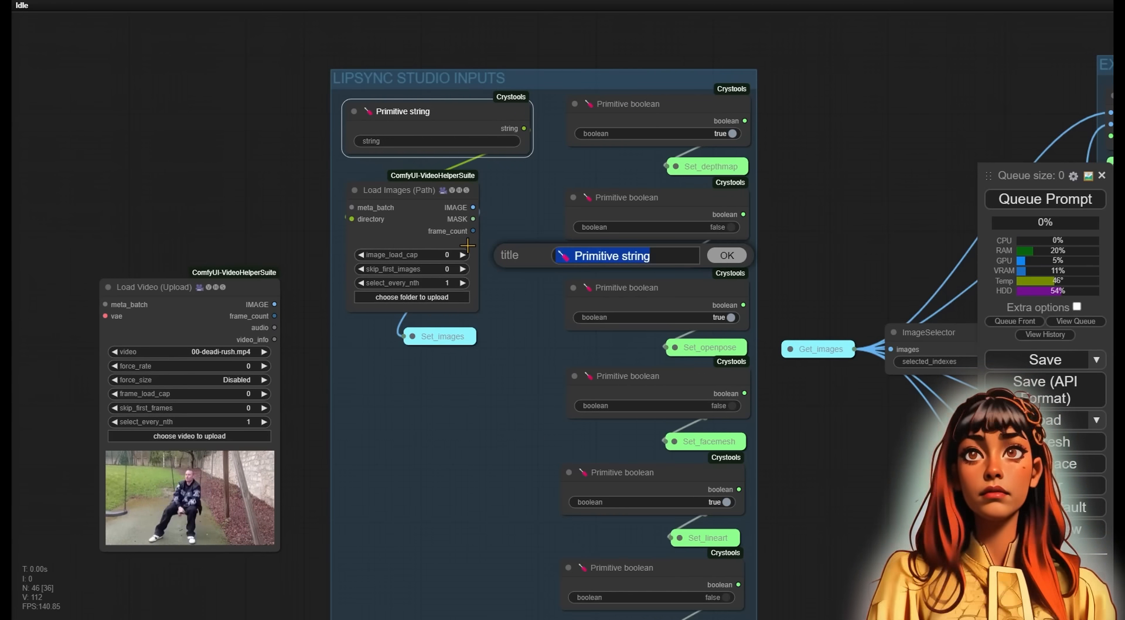
text(input_images)
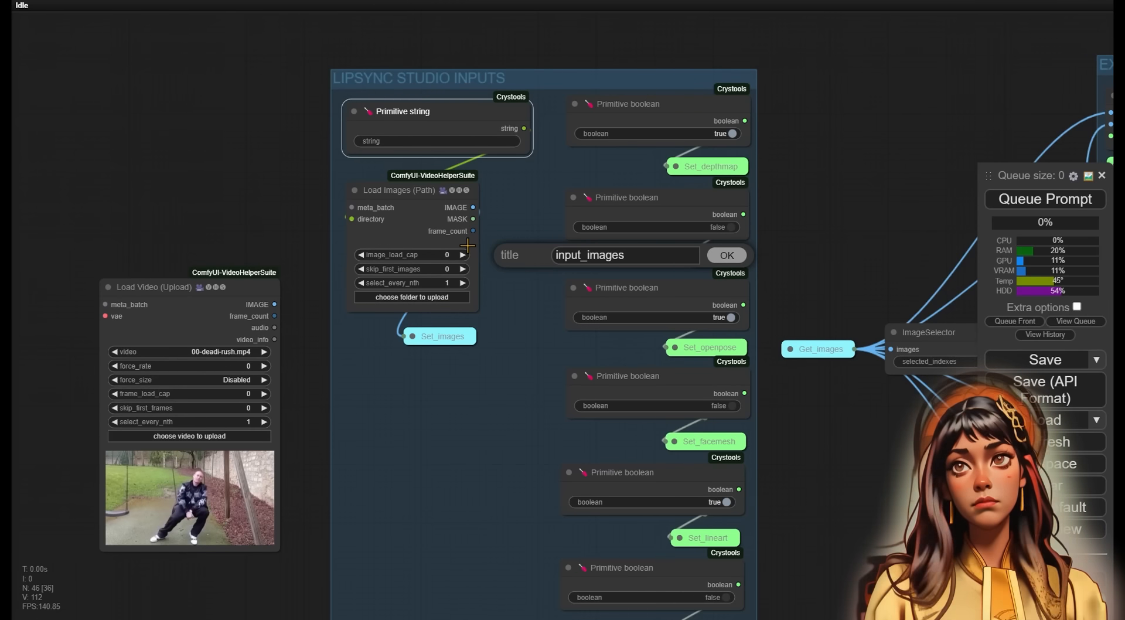
key(Return)
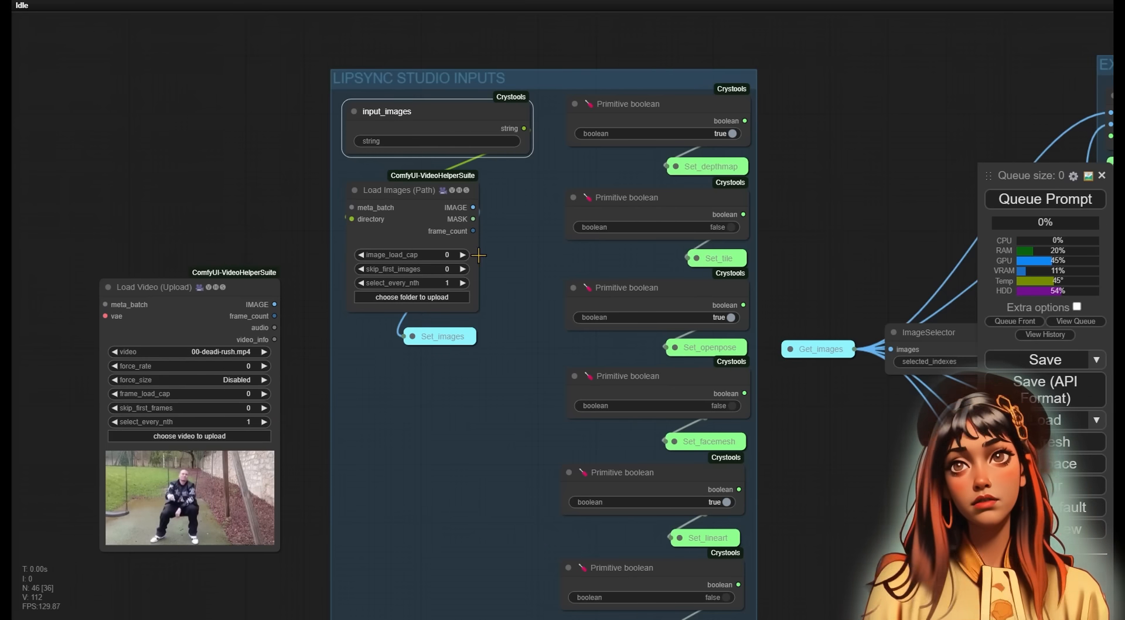
- Widen the Load Images (Path) node, shift Set_images right and reposition input_images
drag(479, 308, 533, 301)
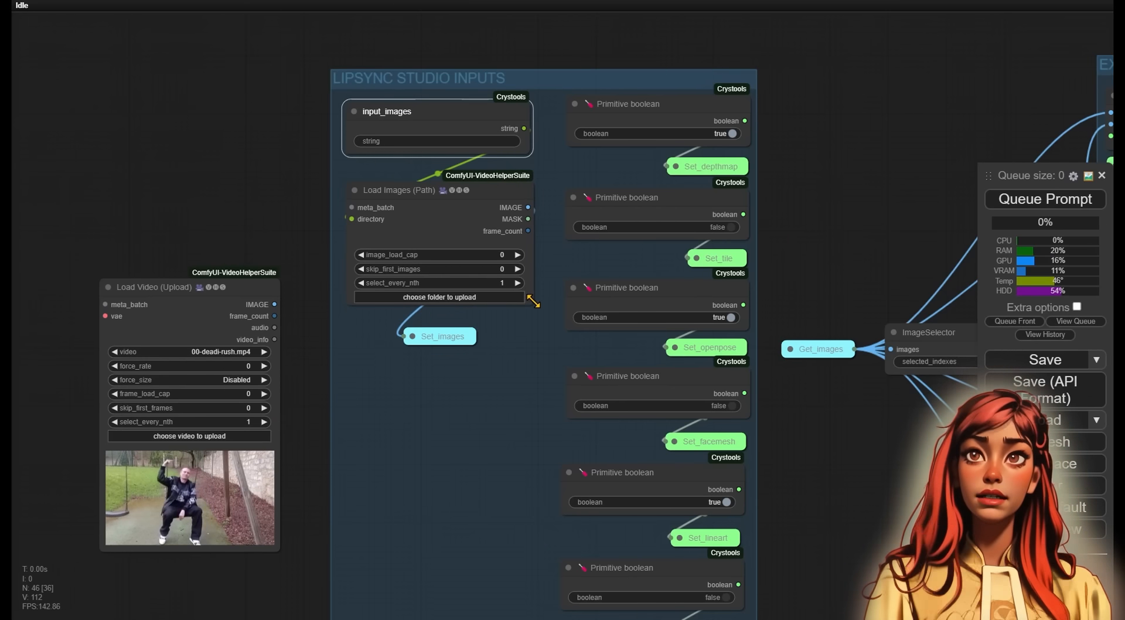
drag(458, 337, 504, 321)
click(354, 112)
mouse_move(384, 112)
mouse_down()
mouse_move(384, 155)
mouse_move(380, 121)
mouse_up()
click(363, 143)
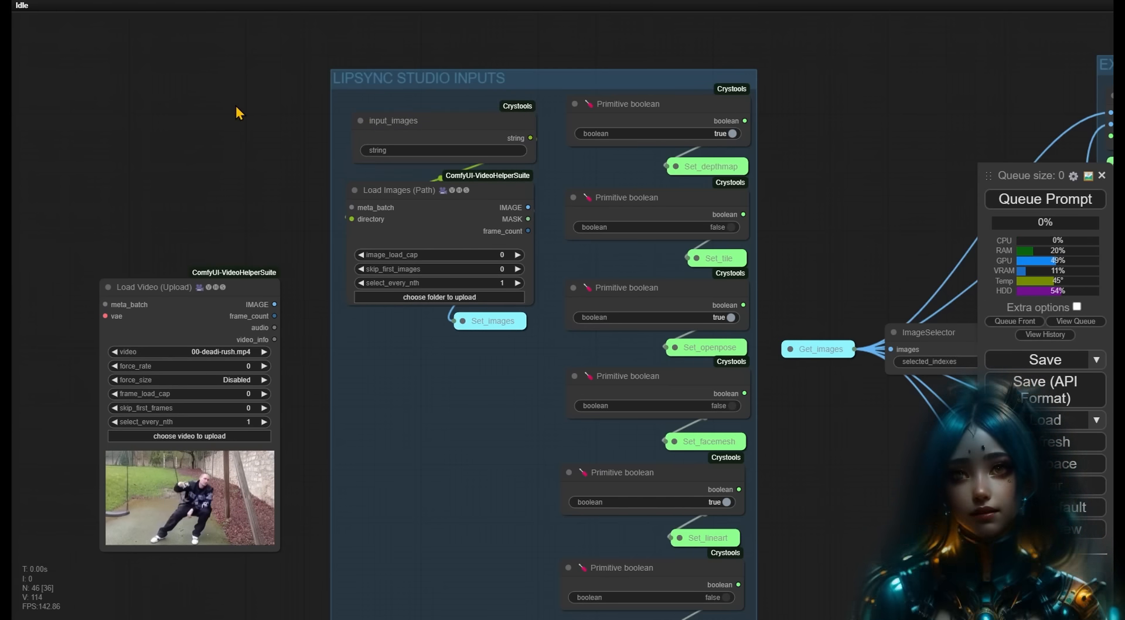
- Retitle the first two boolean nodes input_depthmap and input_tile
scroll(133, 174, up, 3)
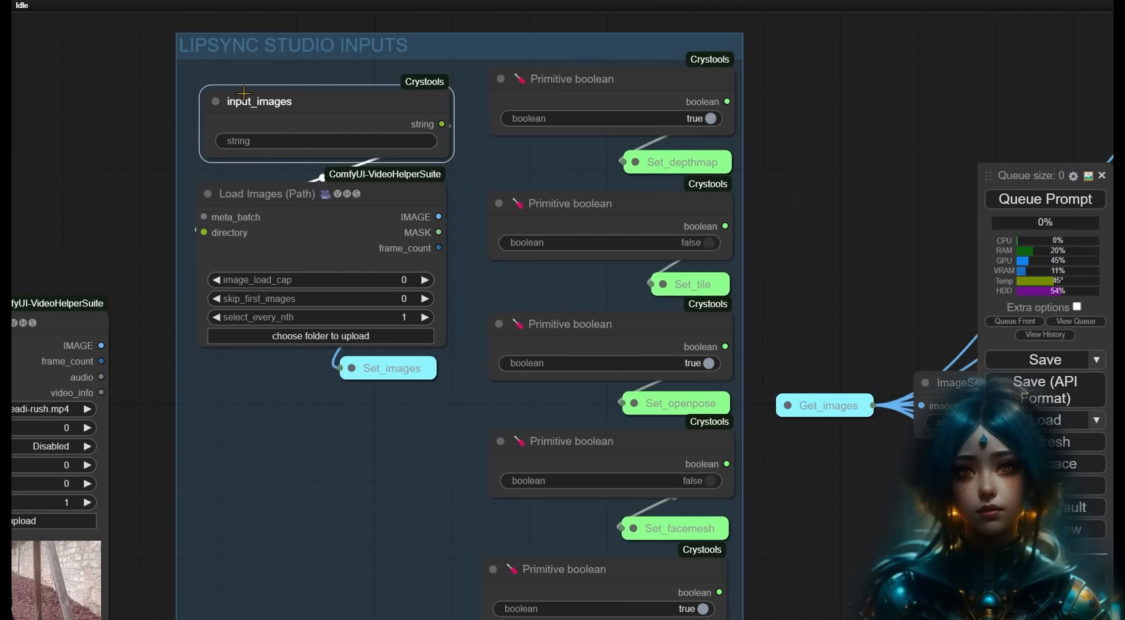
drag(835, 171, 587, 163)
scroll(666, 168, down, 6)
scroll(437, 129, up, 7)
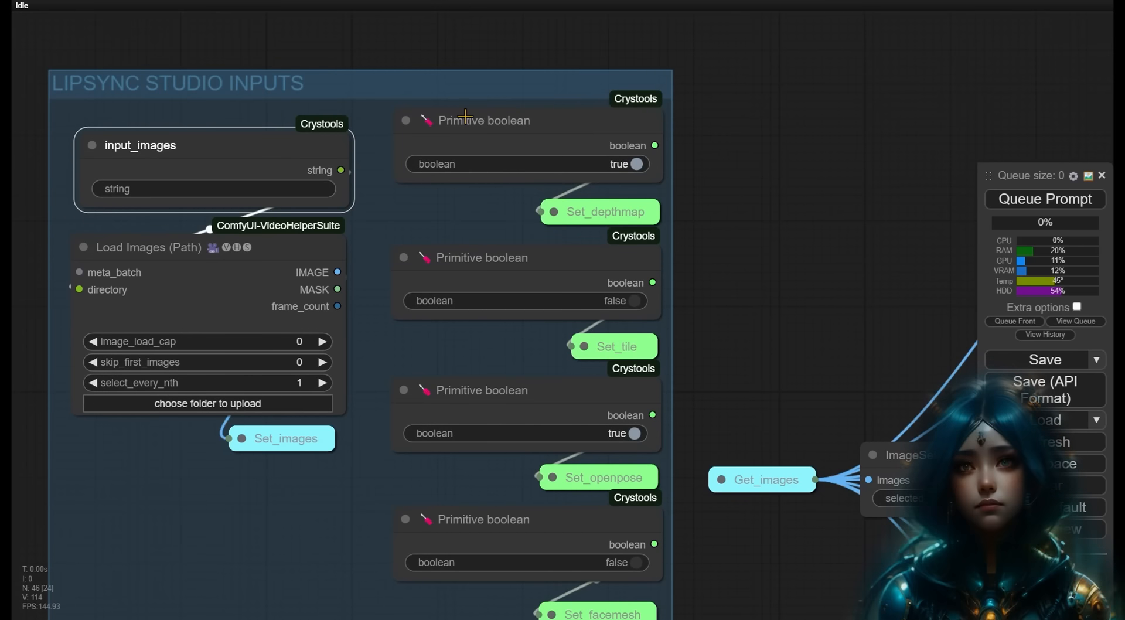
right_click(465, 116)
click(525, 264)
text(input_depthmap)
key(Return)
right_click(489, 258)
click(522, 317)
text(input_tile)
key(Return)
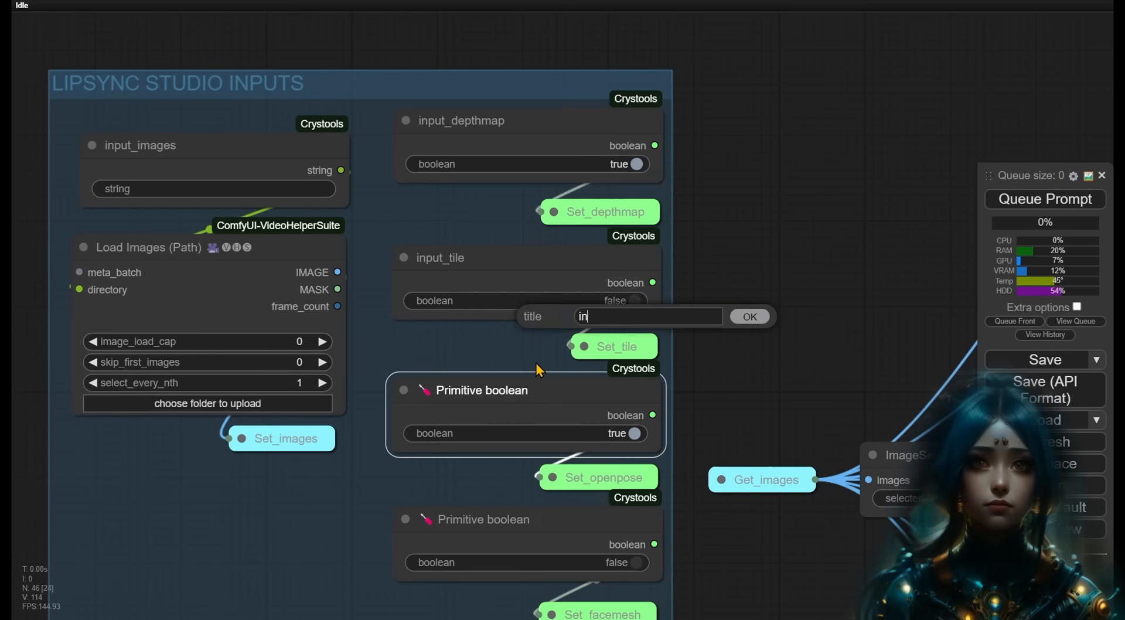
- Retitle the remaining boolean nodes input_openpose, input_facemesh, input_lineart and input_mlsd
text(put_openpose)
key(Return)
text(input_facemesh)
key(Return)
text(input_lineart)
click(471, 319)
text(input_mlsd)
key(Return)
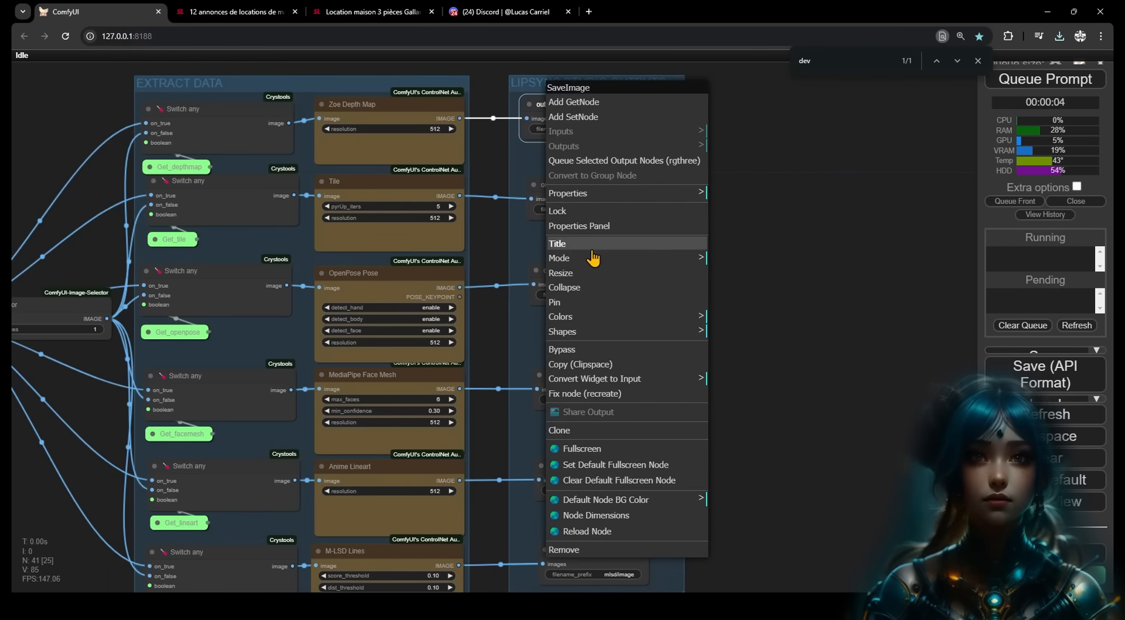
- Retitle the depthmap Save Image node output_depthmap_images
click(592, 249)
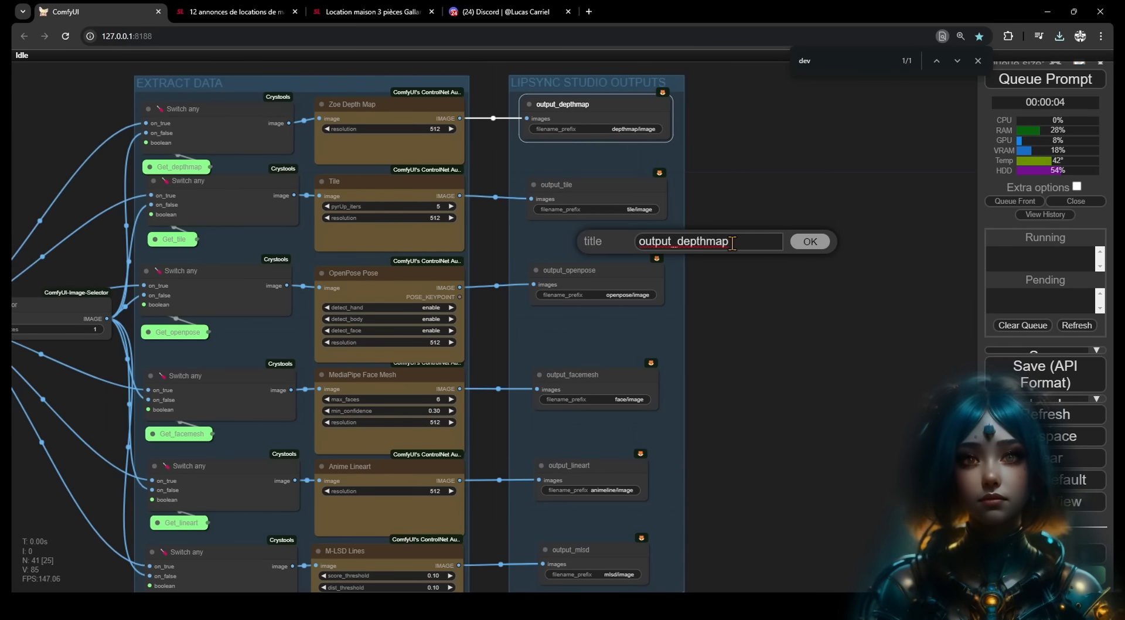
text(_imagew)
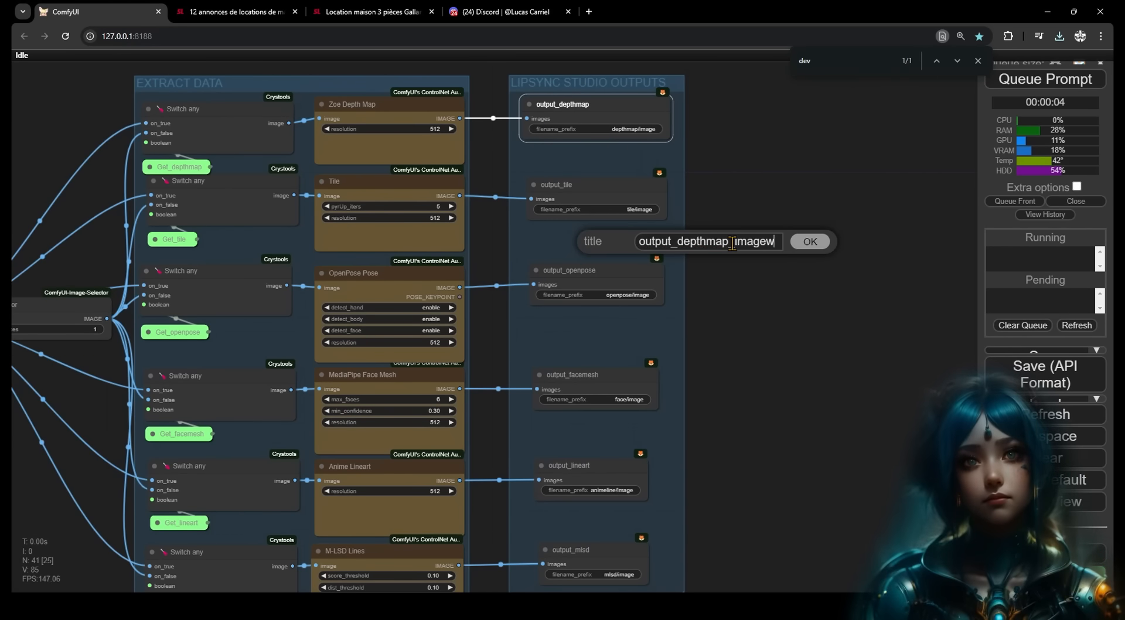
key(BackSpace)
text(s)
click(809, 241)
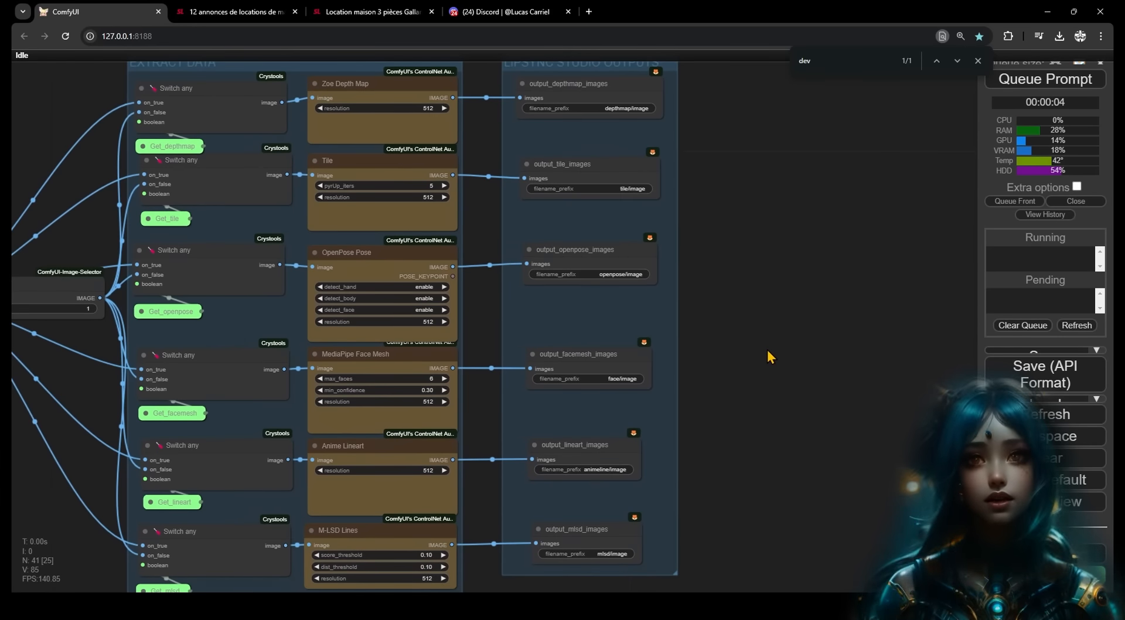
drag(766, 347, 976, 339)
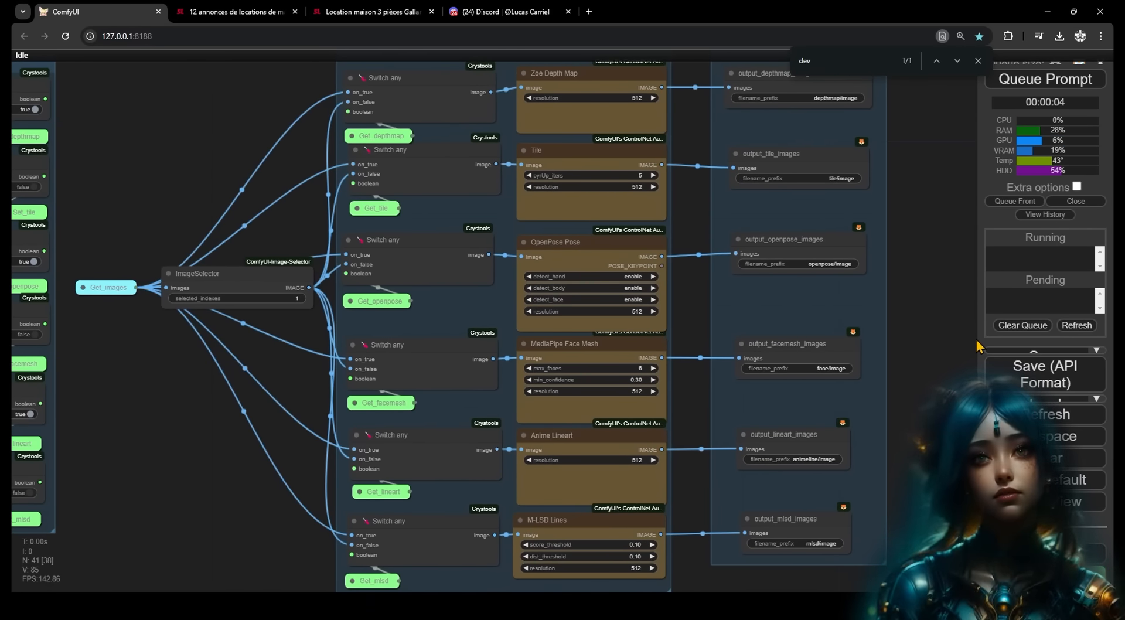
drag(976, 339, 843, 330)
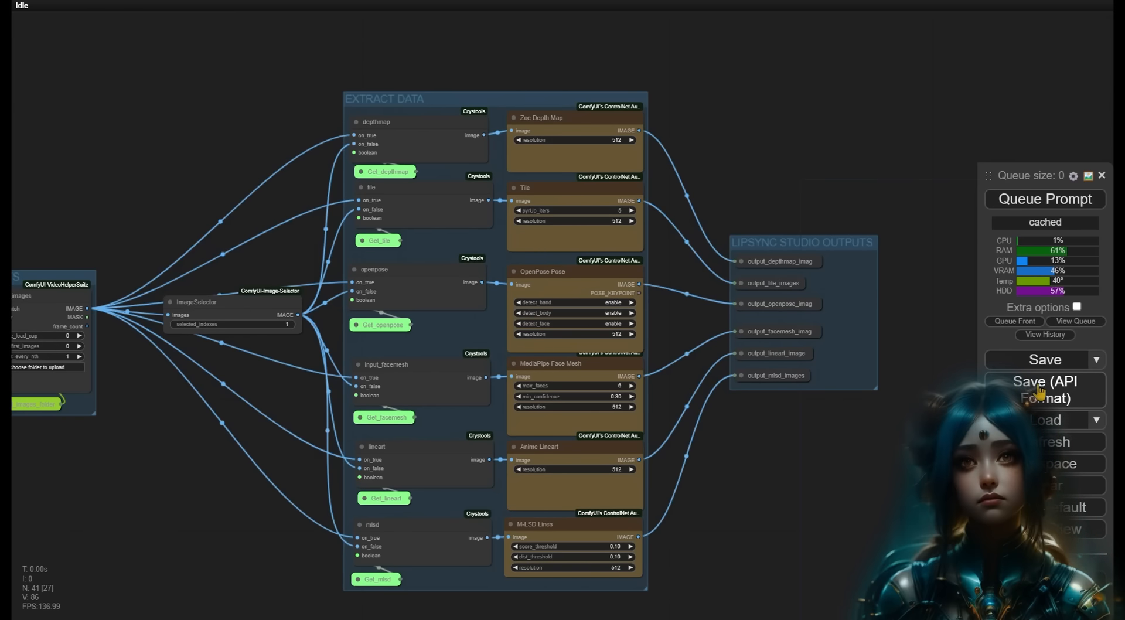
- With Dev mode options enabled, export the workflow in API format as workflow_api.json
click(1075, 176)
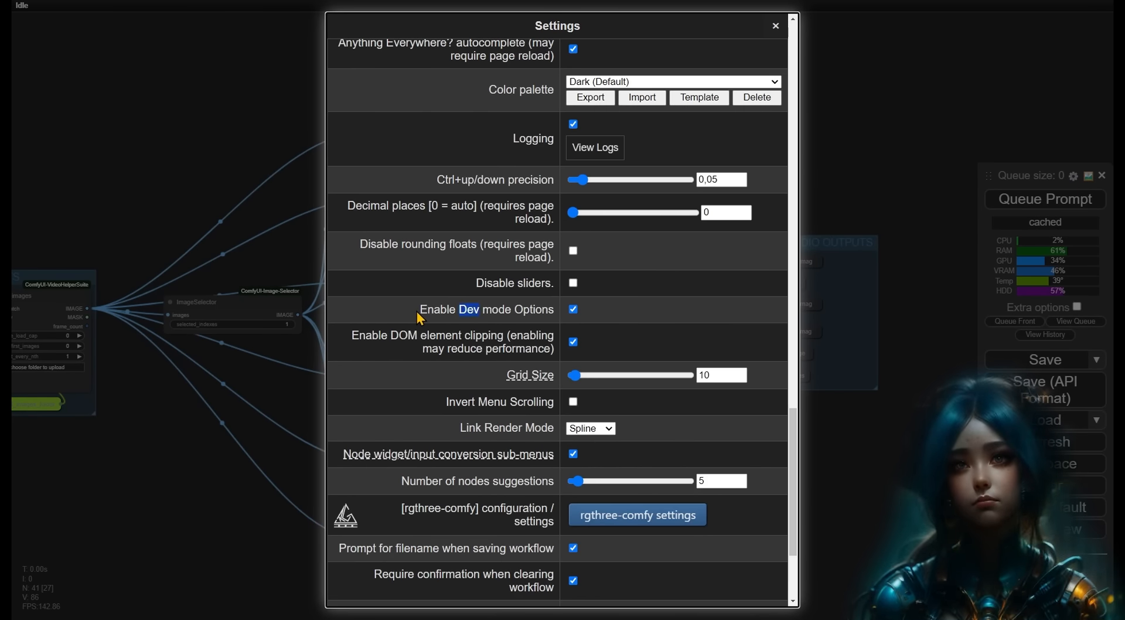
drag(418, 314, 554, 312)
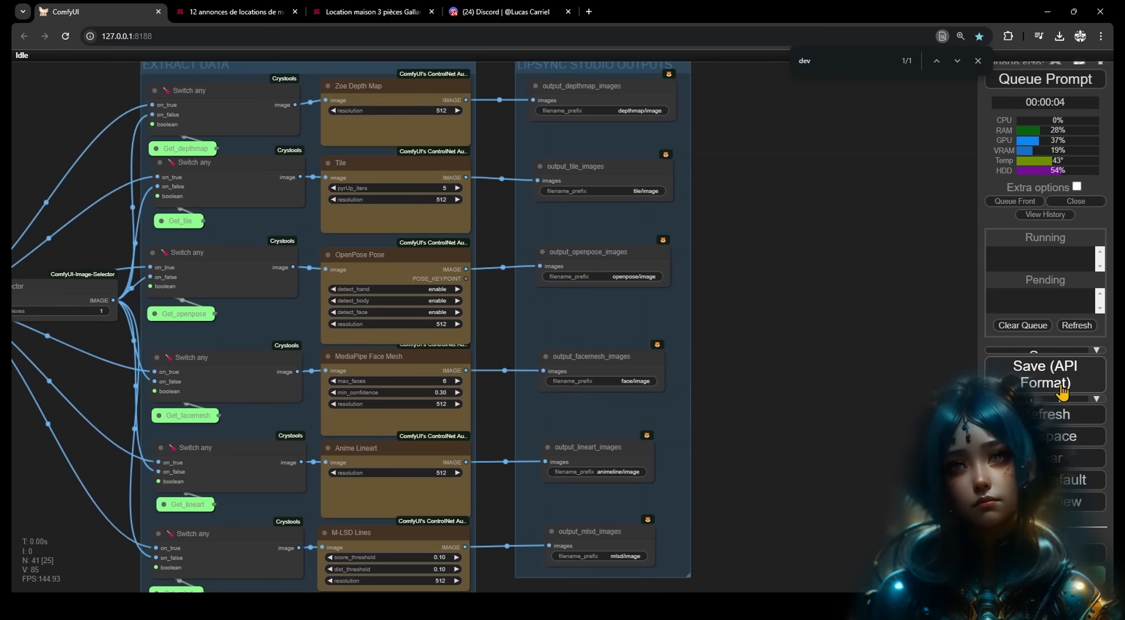
click(1056, 386)
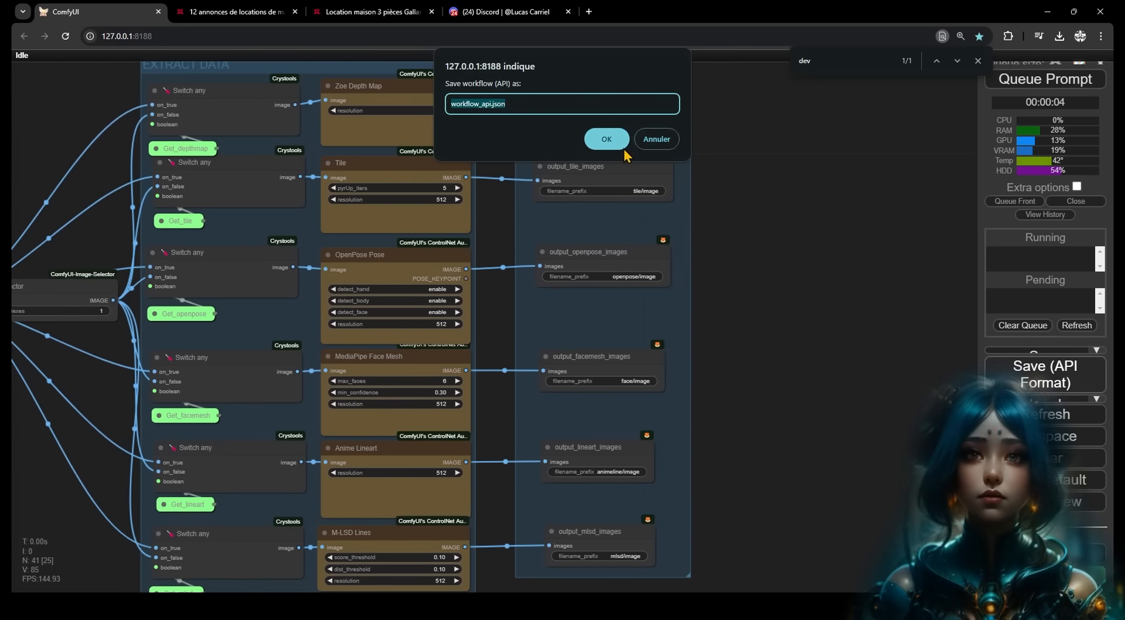
click(607, 140)
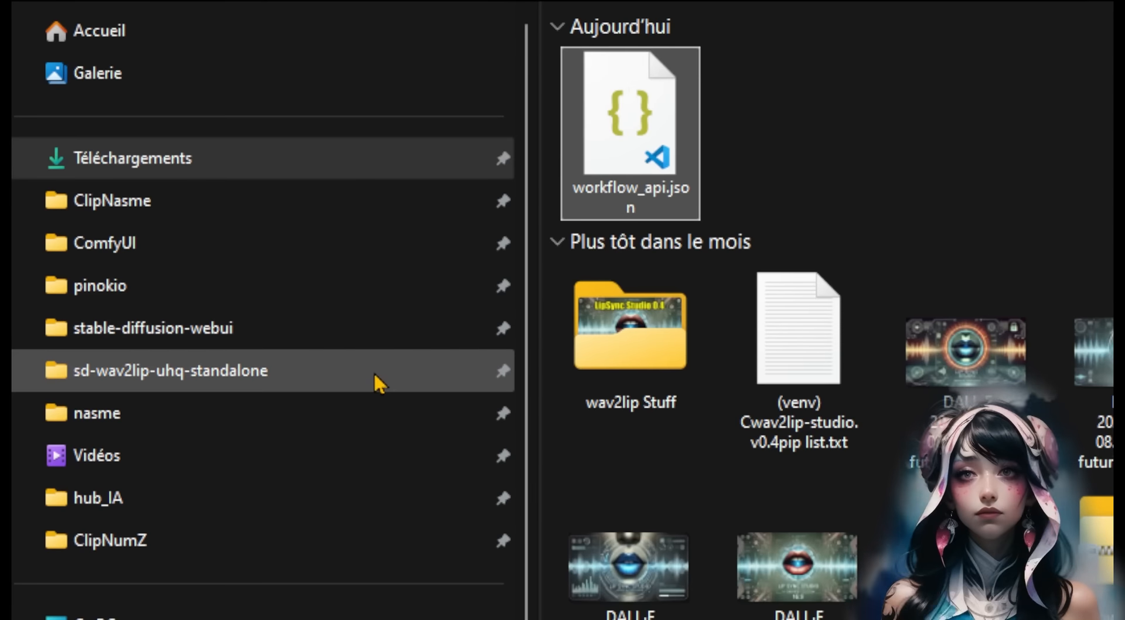
click(374, 371)
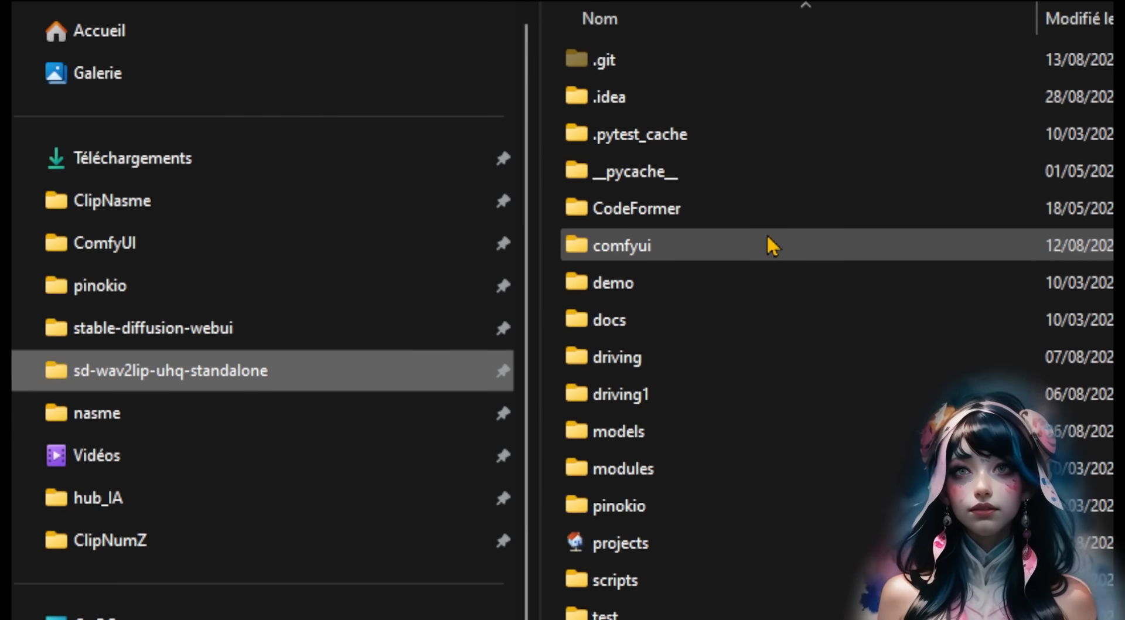
- Paste workflow_api.json into comfyui as controlnet_extraction.json, then save the regular workflow.json
double_click(768, 236)
key(ctrl+v)
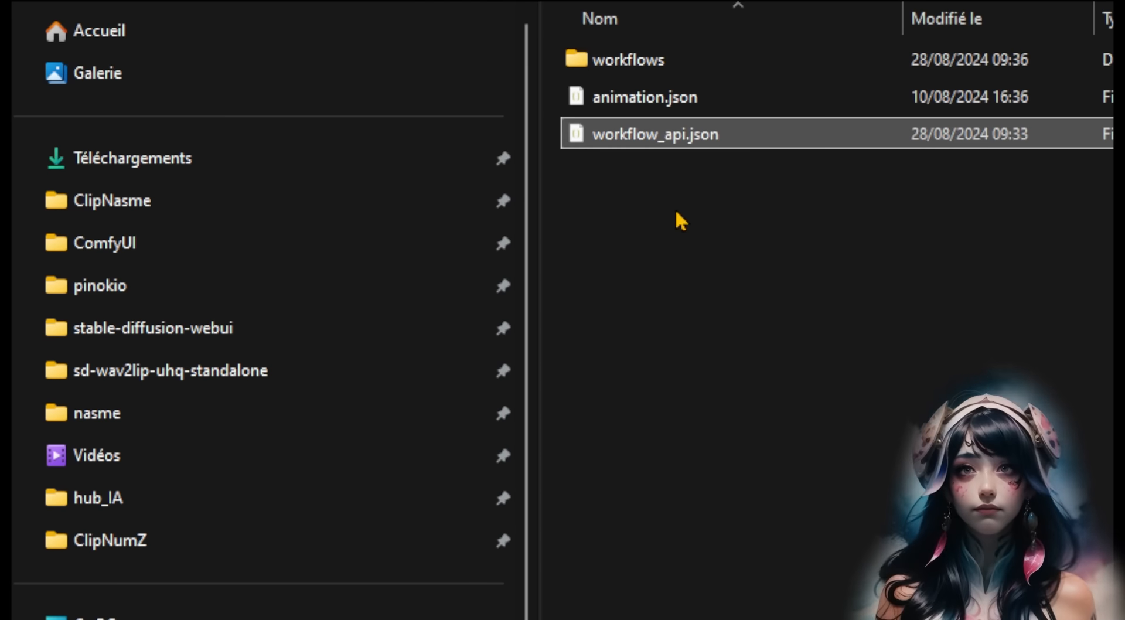
click(667, 136)
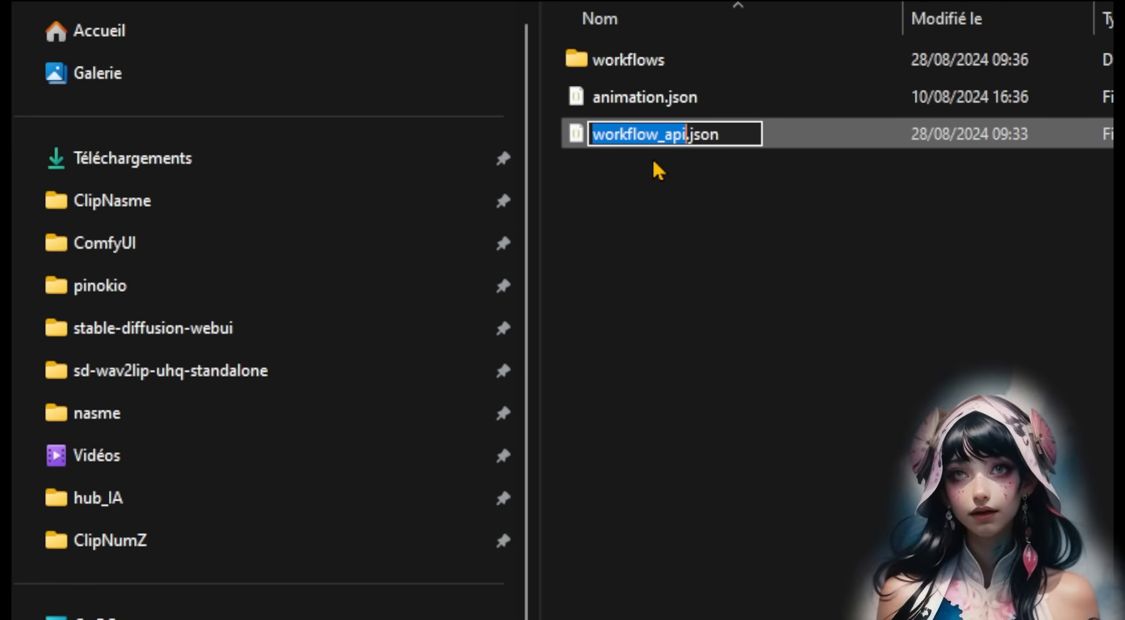
text(controlnet_extractio)
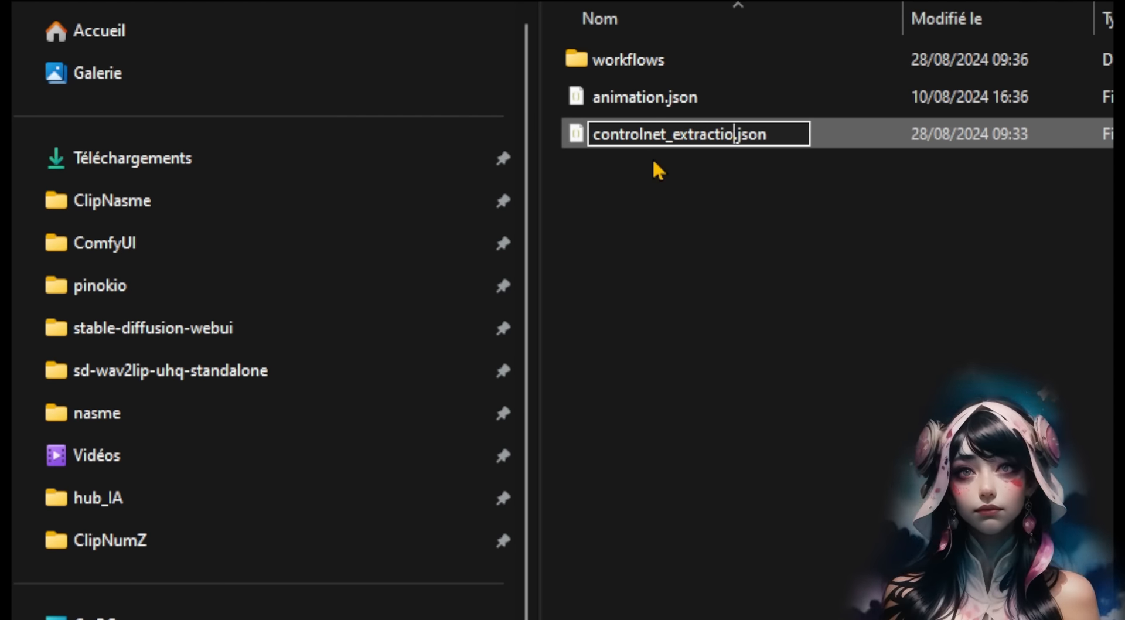
text(n)
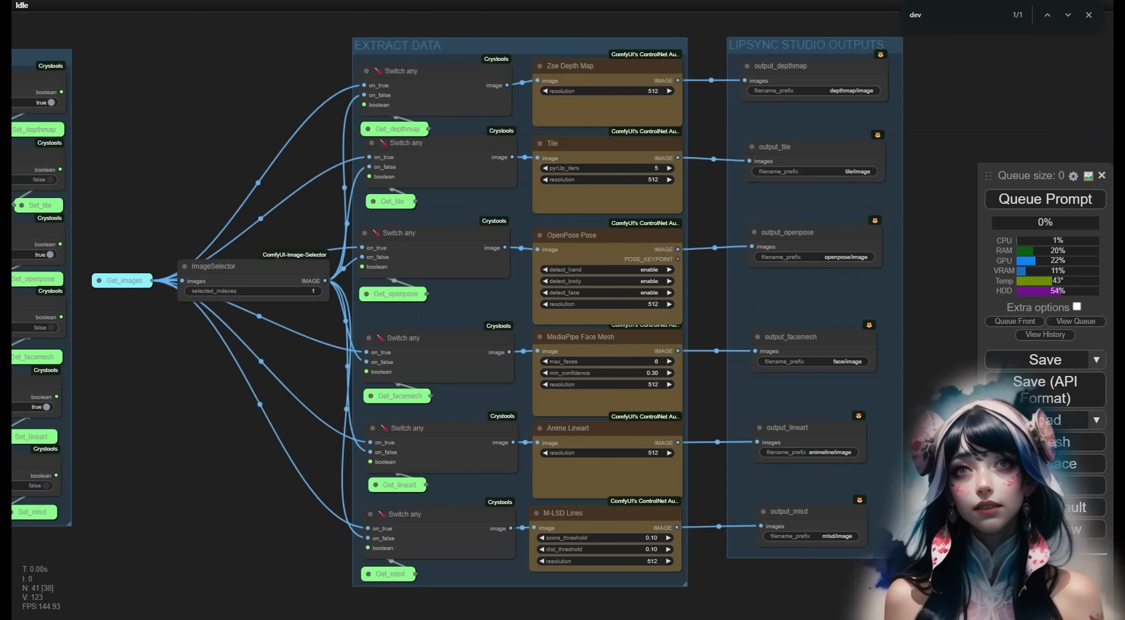
click(1054, 368)
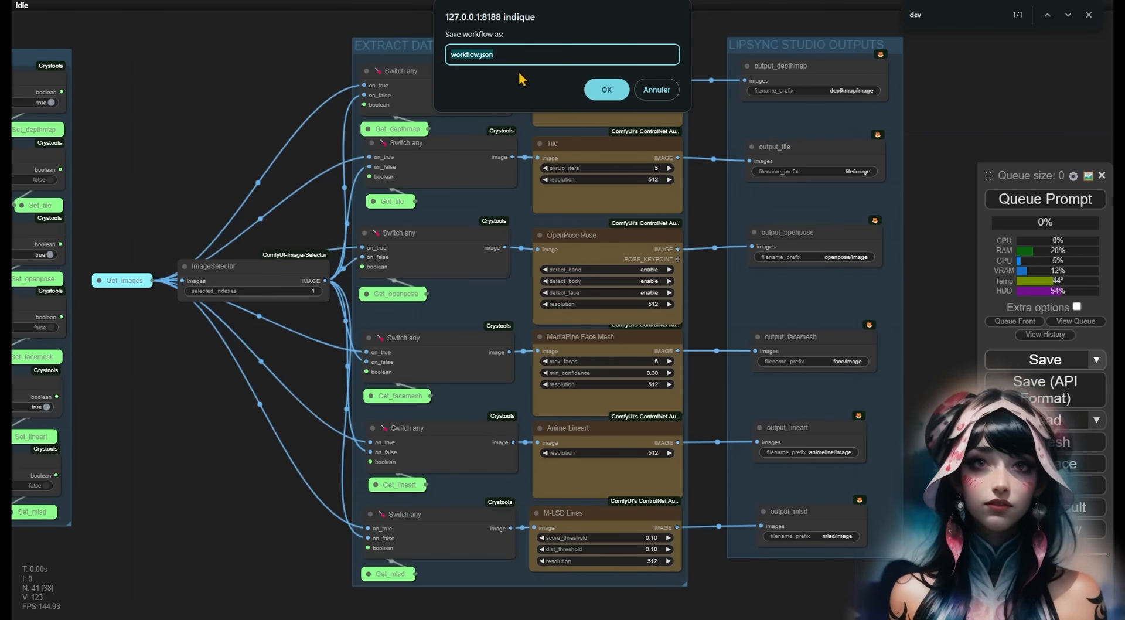
click(607, 94)
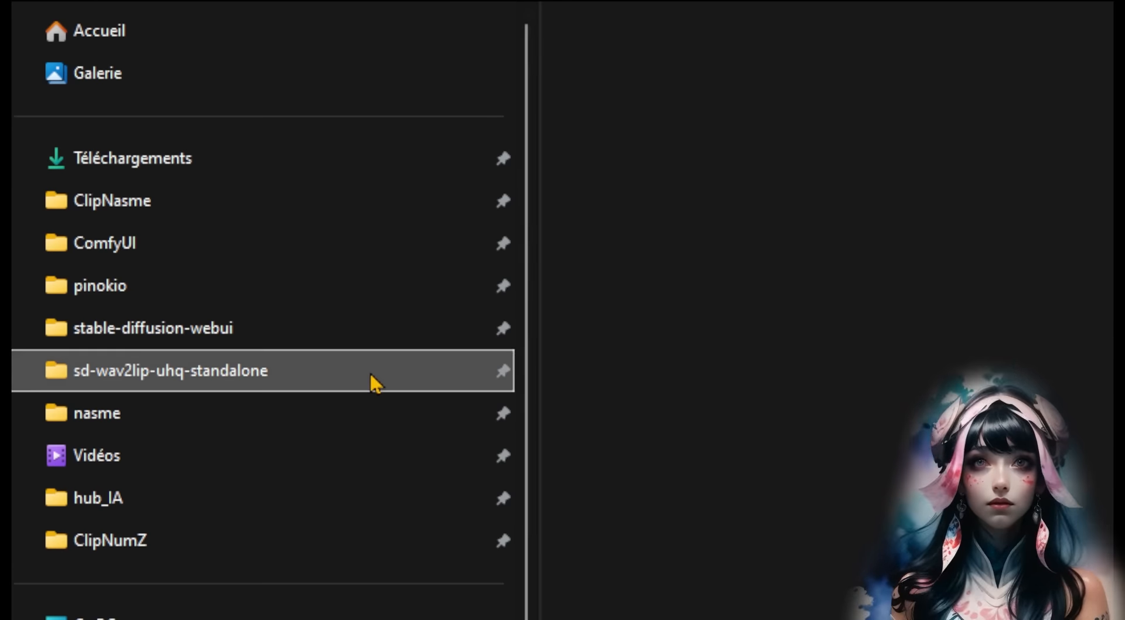
- Paste the workflow into comfyui/workflows renamed extract_controlnet_images.json, then select controlnet_extraction.json
click(371, 379)
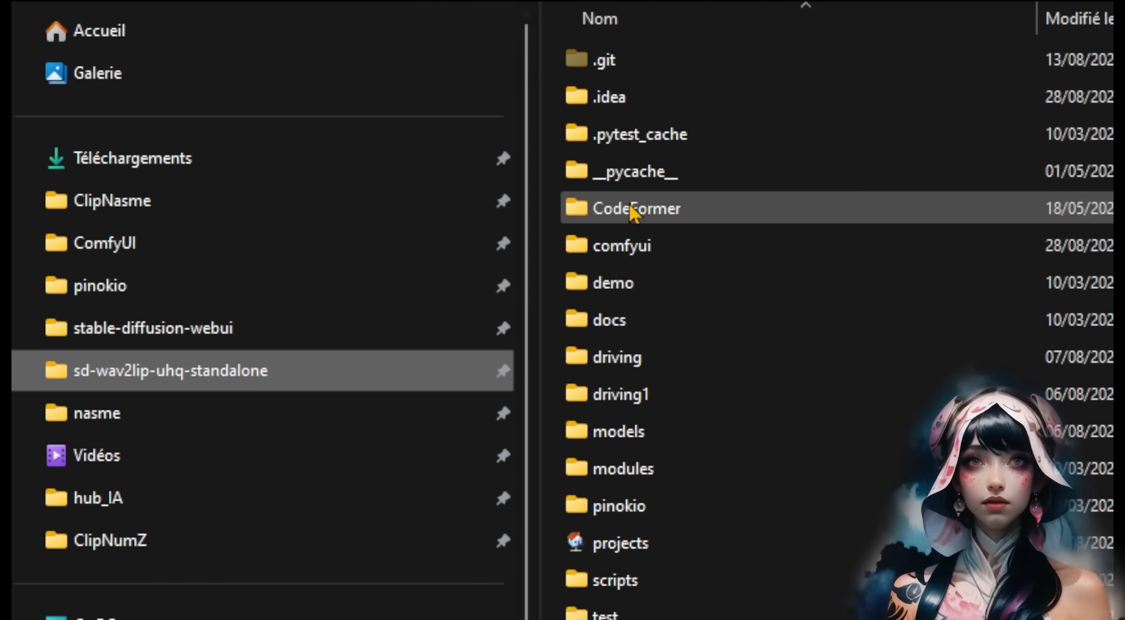
double_click(667, 243)
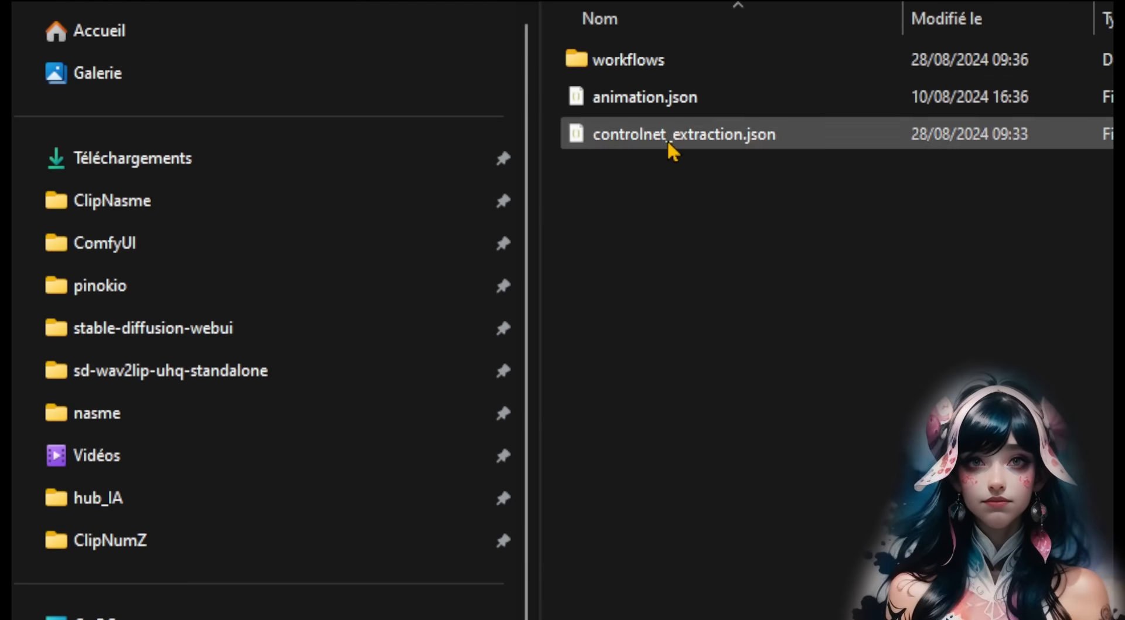
double_click(660, 63)
key(ctrl+v)
key(F2)
text(extract_controlnet_da)
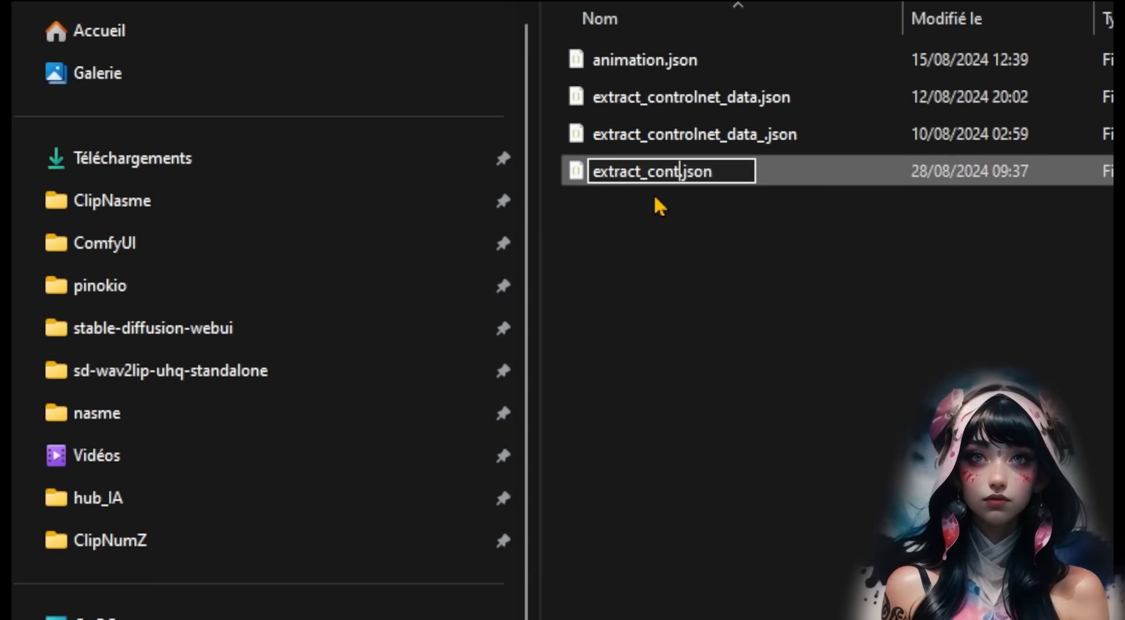
key(BackSpace)
key(BackSpace)
key(BackSpace)
text(_images)
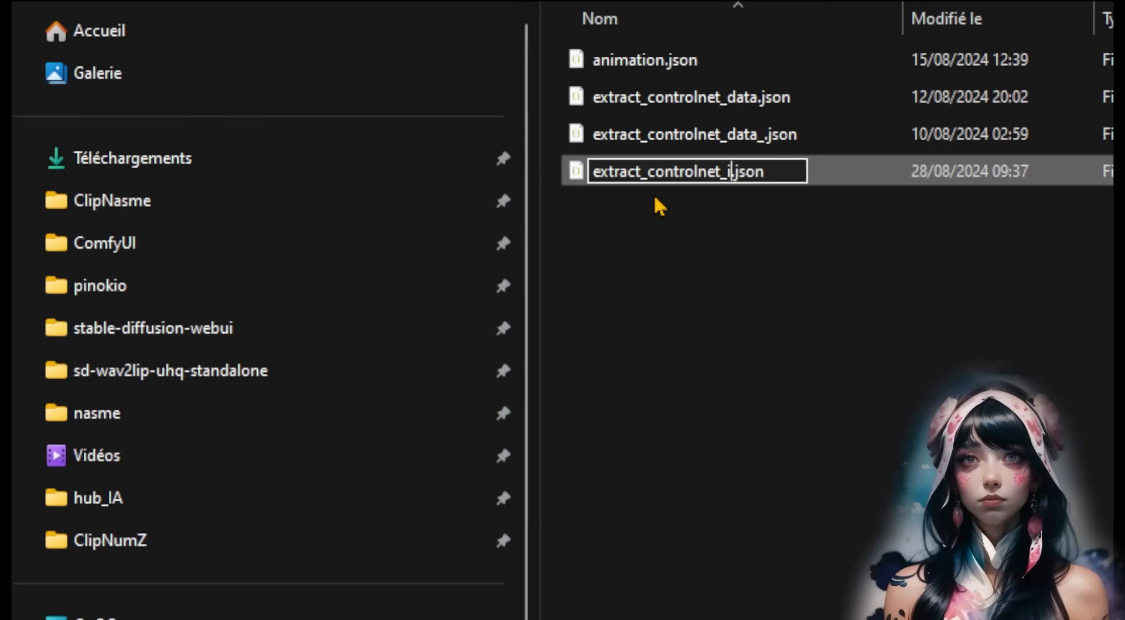
key(Return)
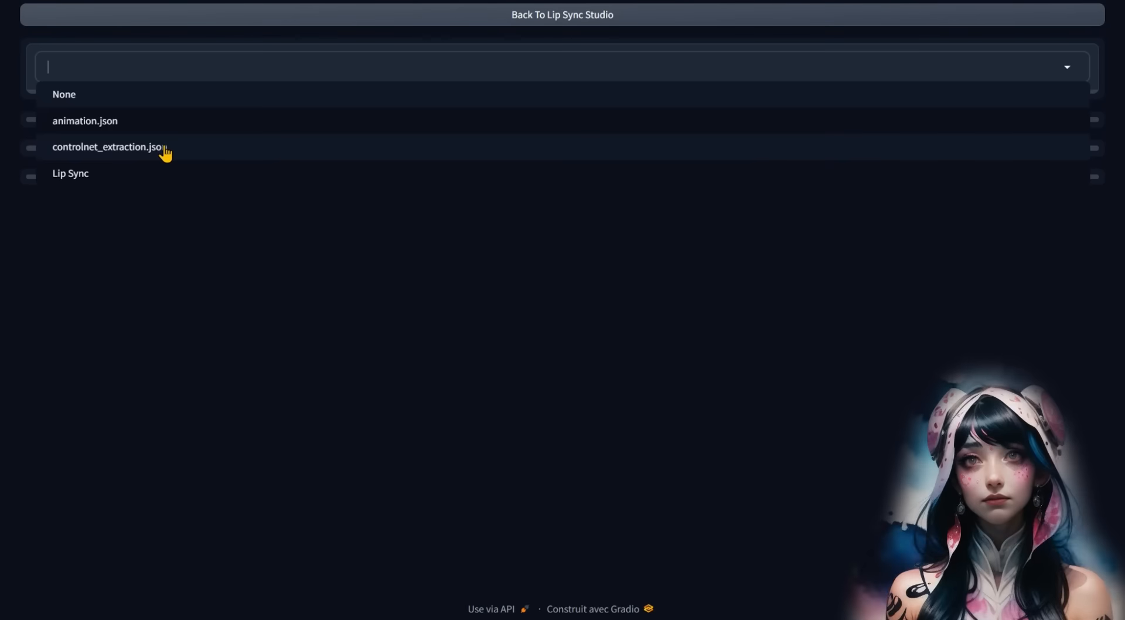
click(164, 145)
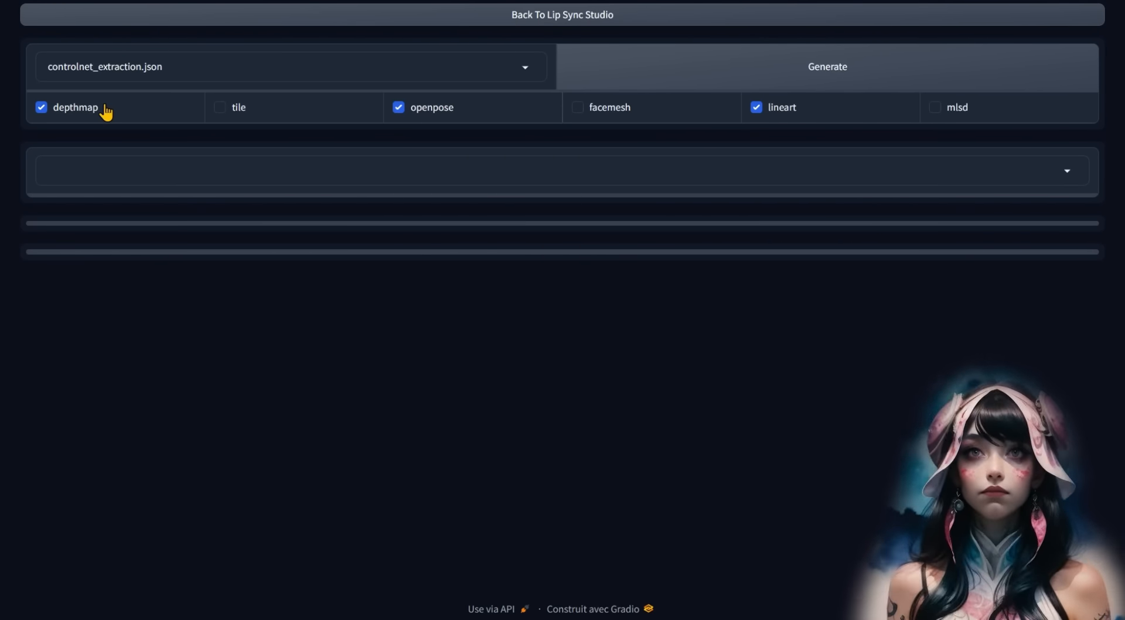
- Generate the ControlNet extraction, then select the animation_lcm_loras.json workflow
click(290, 171)
click(286, 268)
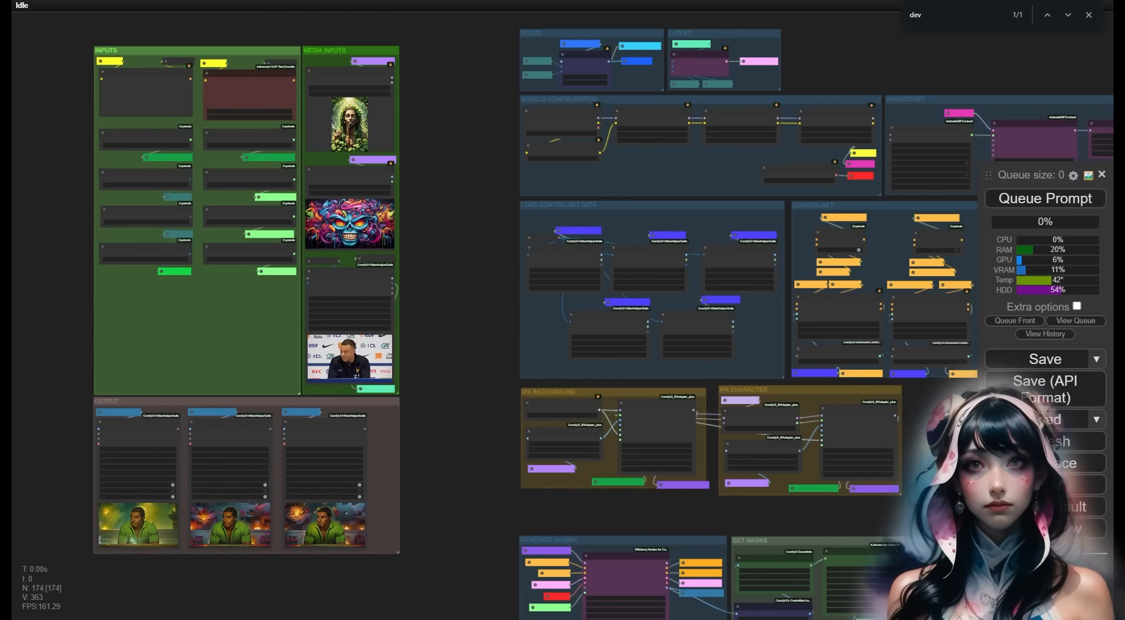
scroll(634, 331, up, 5)
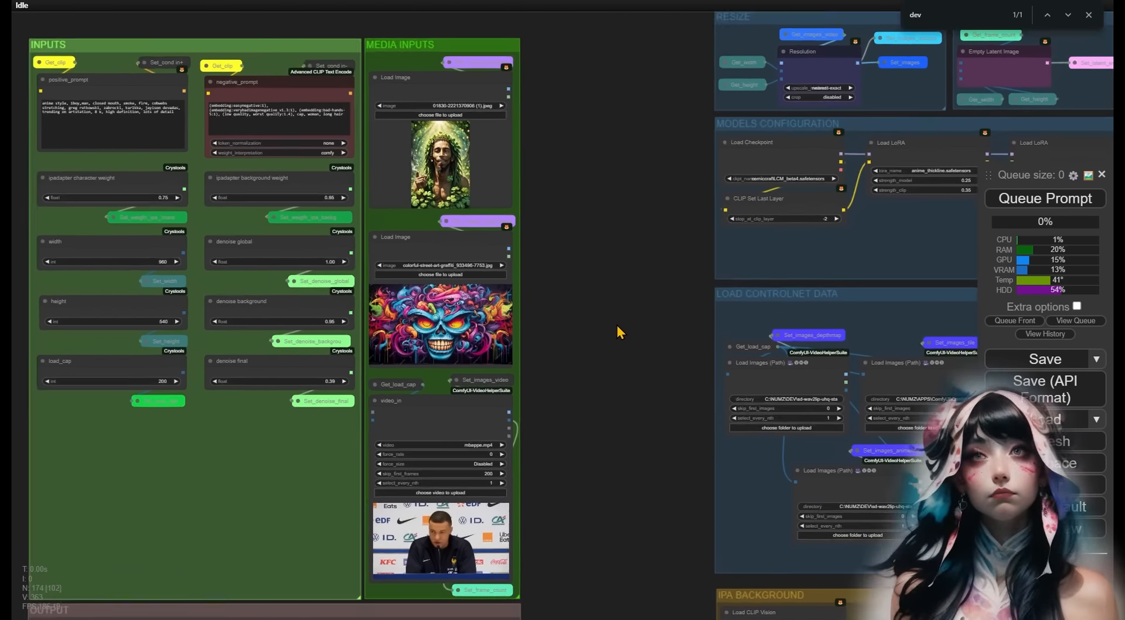
scroll(617, 325, up, 2)
drag(608, 253, 751, 322)
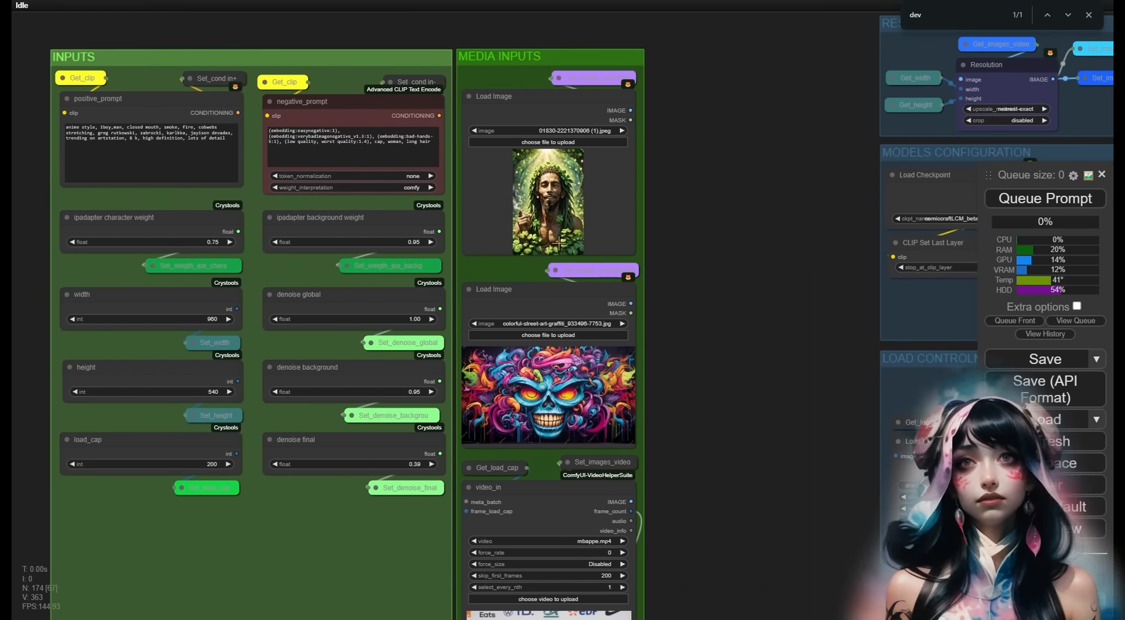
drag(724, 619, 775, 277)
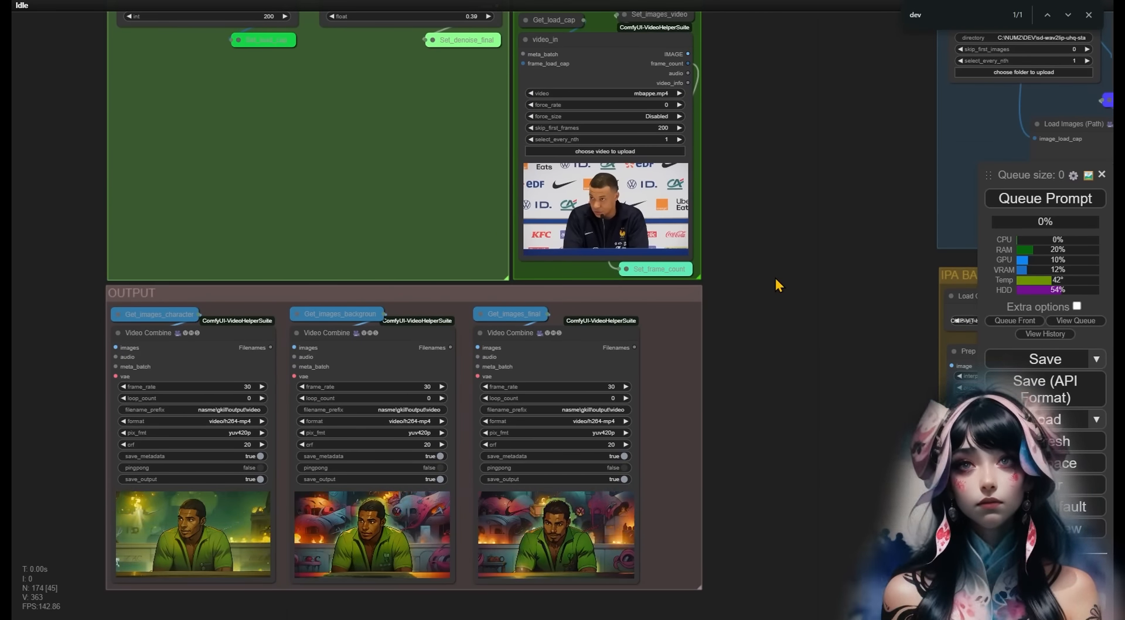
scroll(314, 222, down, 10)
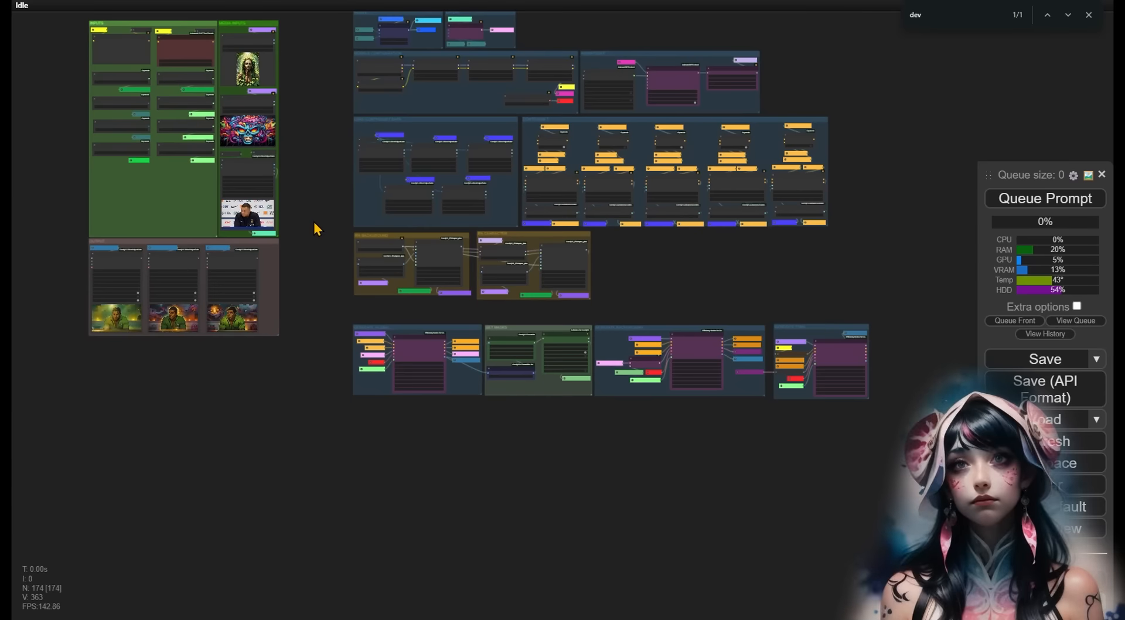
scroll(314, 222, up, 10)
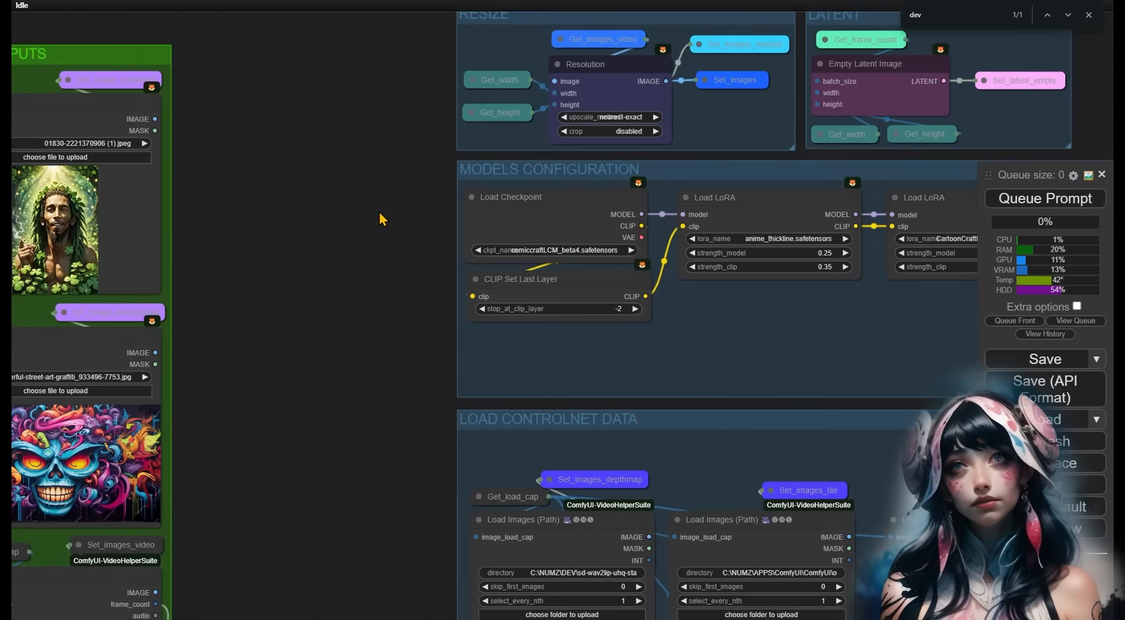
drag(379, 212, 29, 236)
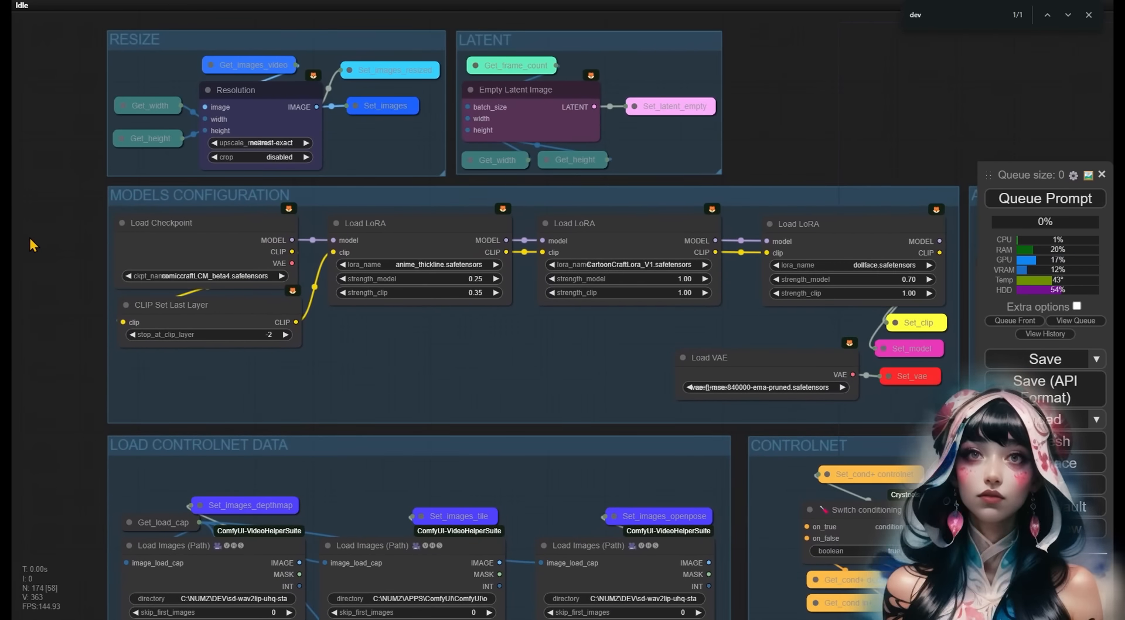
drag(860, 146, 785, 91)
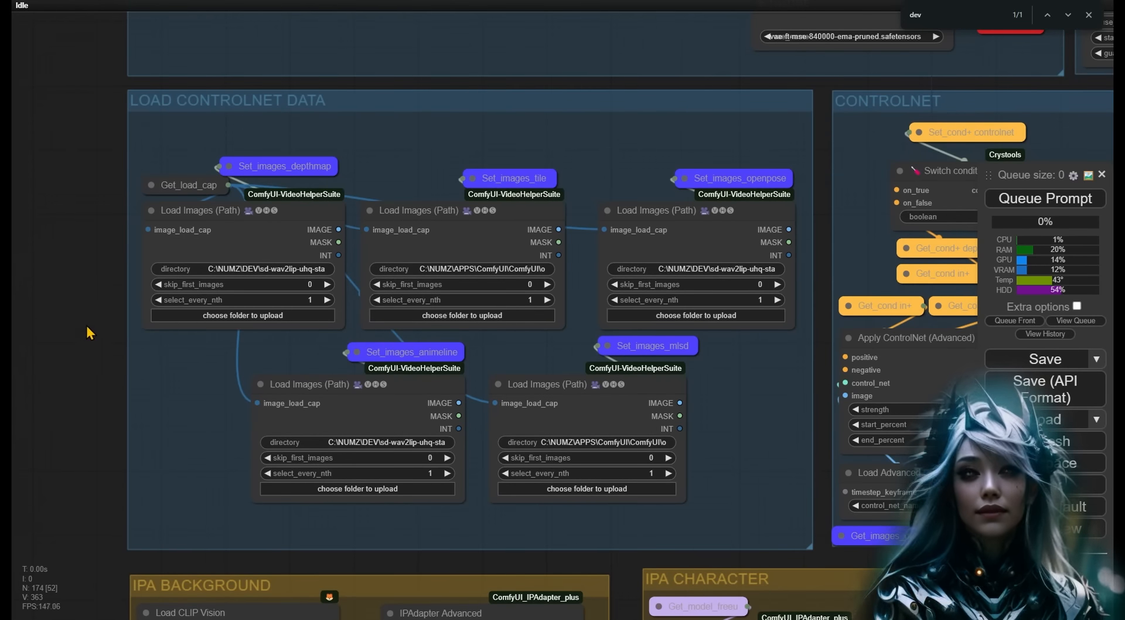
drag(80, 340, 22, 326)
scroll(527, 498, down, 3)
drag(527, 498, 457, 199)
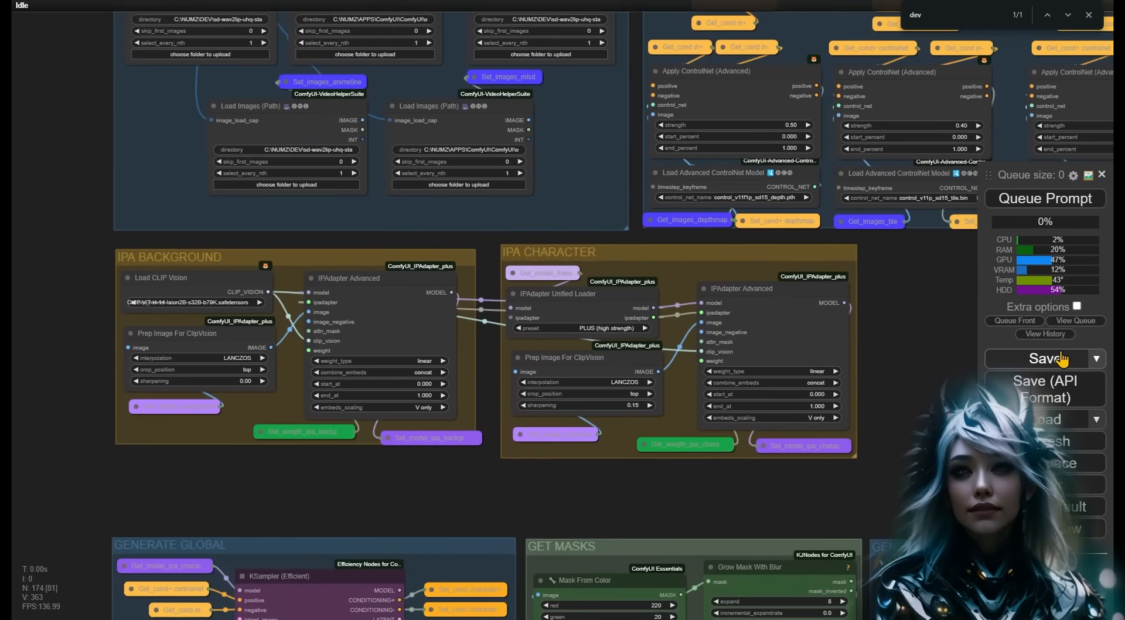
scroll(428, 515, up, 1)
drag(428, 515, 130, 205)
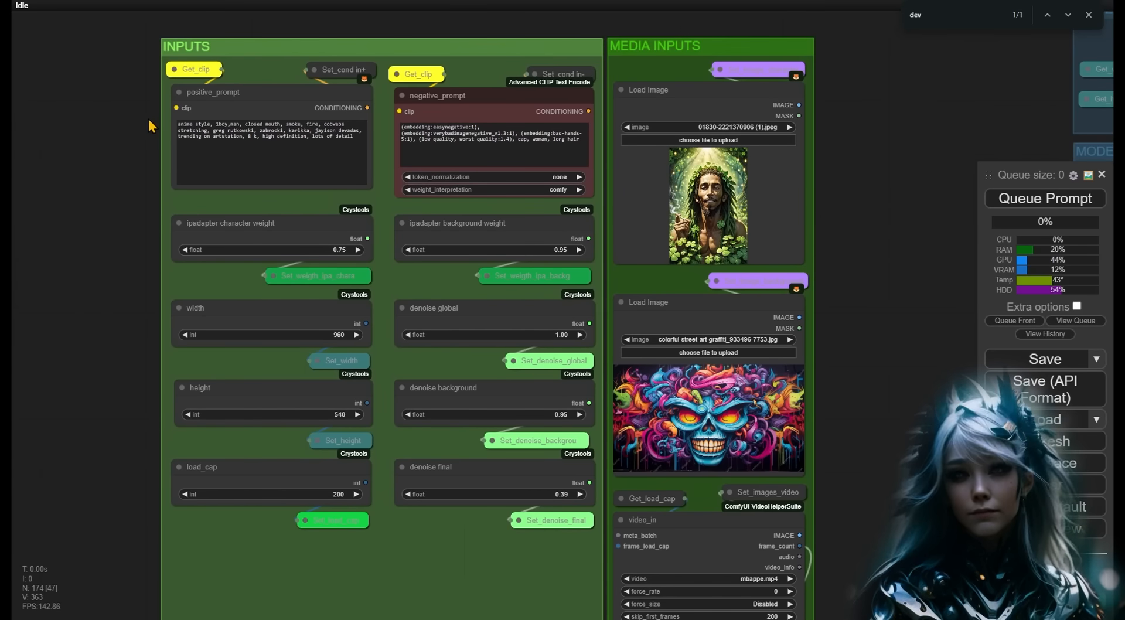
- Prefix input_ to the positive_prompt and ipadapter character weight node titles
right_click(210, 93)
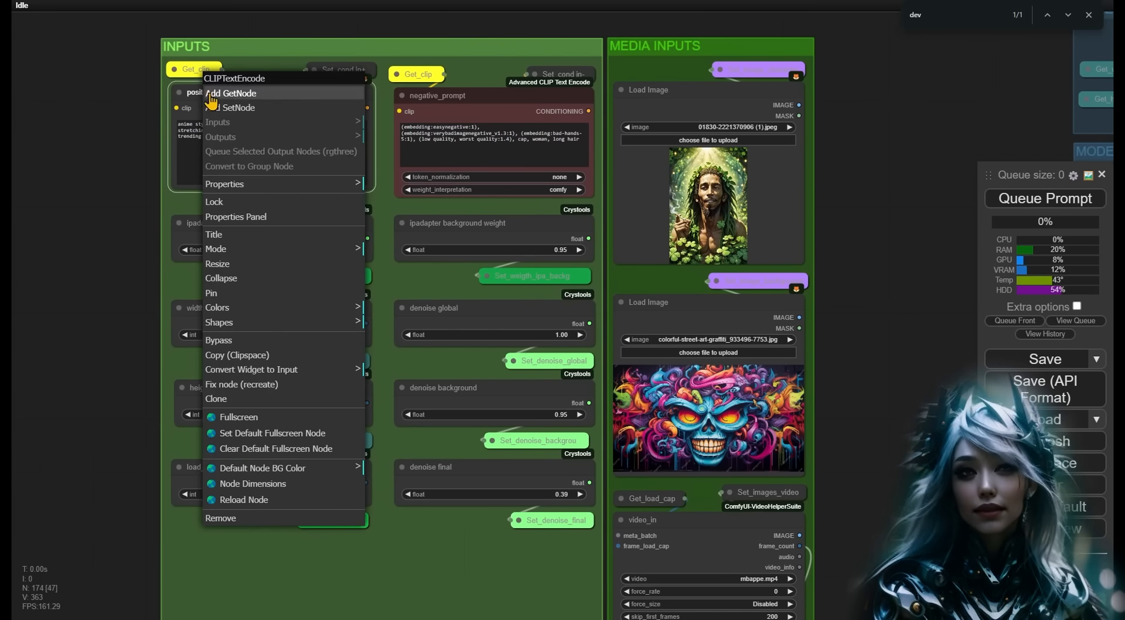
click(245, 234)
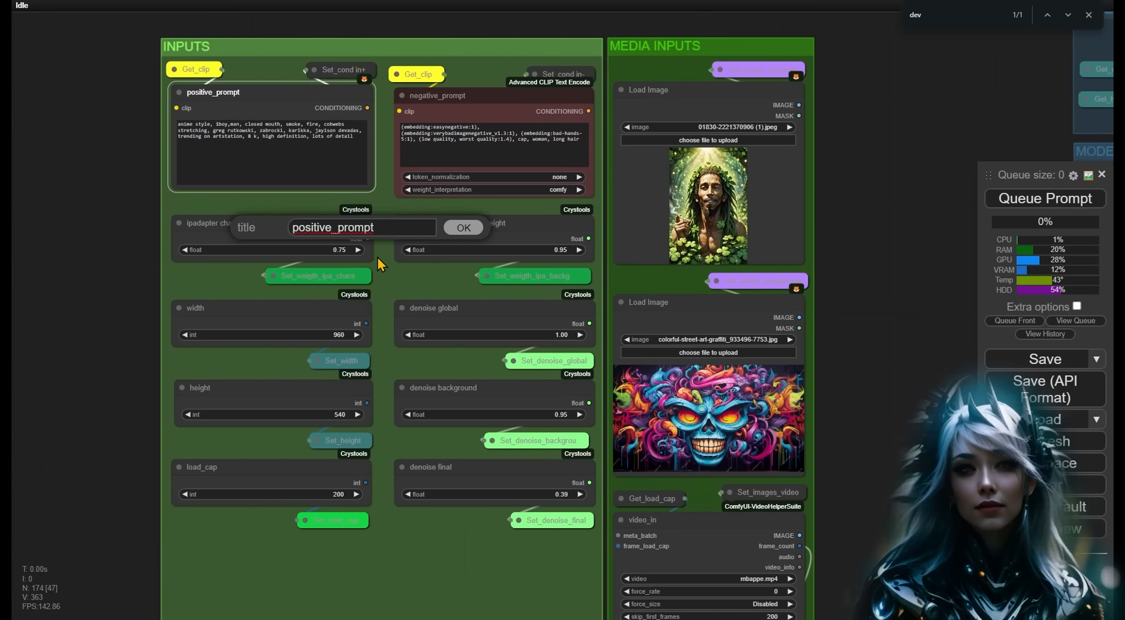
text(input_)
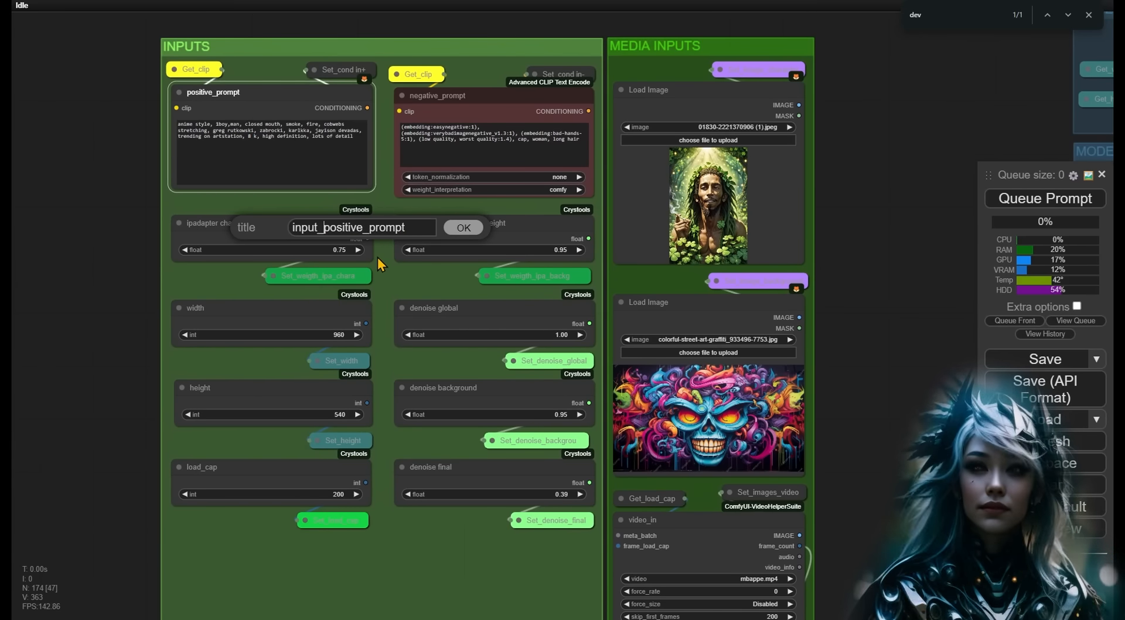
key(Return)
right_click(226, 223)
click(254, 327)
text(inp)
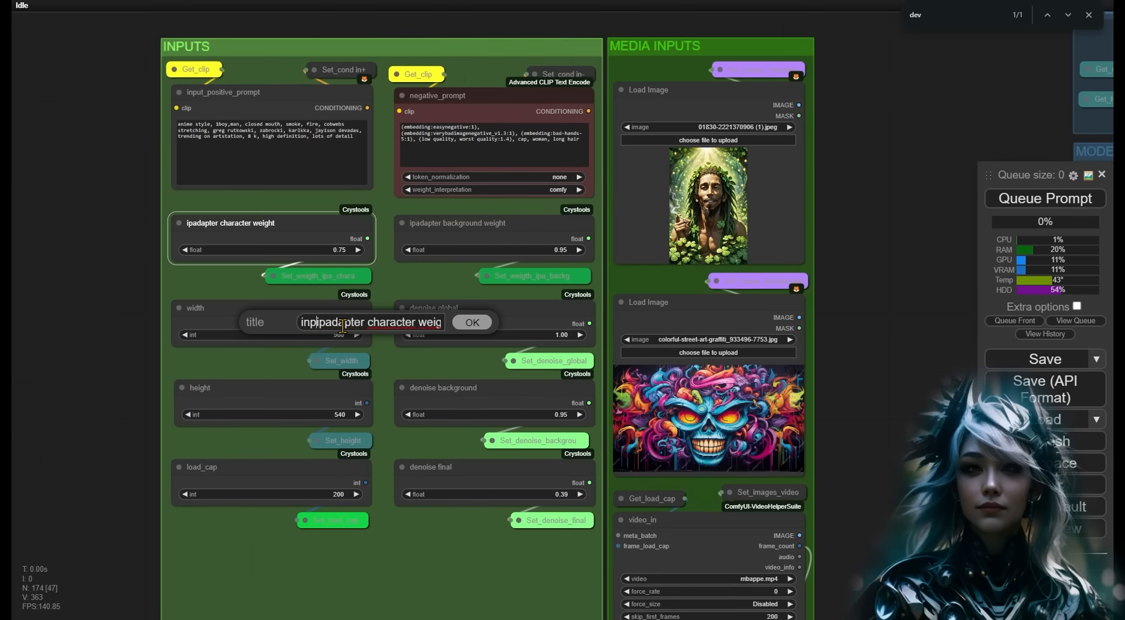
text(utload_)
key(Return)
- Prefix input_ to the next input node and the load_cap node titles
right_click(202, 309)
click(230, 324)
text(input_)
key(Return)
right_click(200, 390)
click(228, 318)
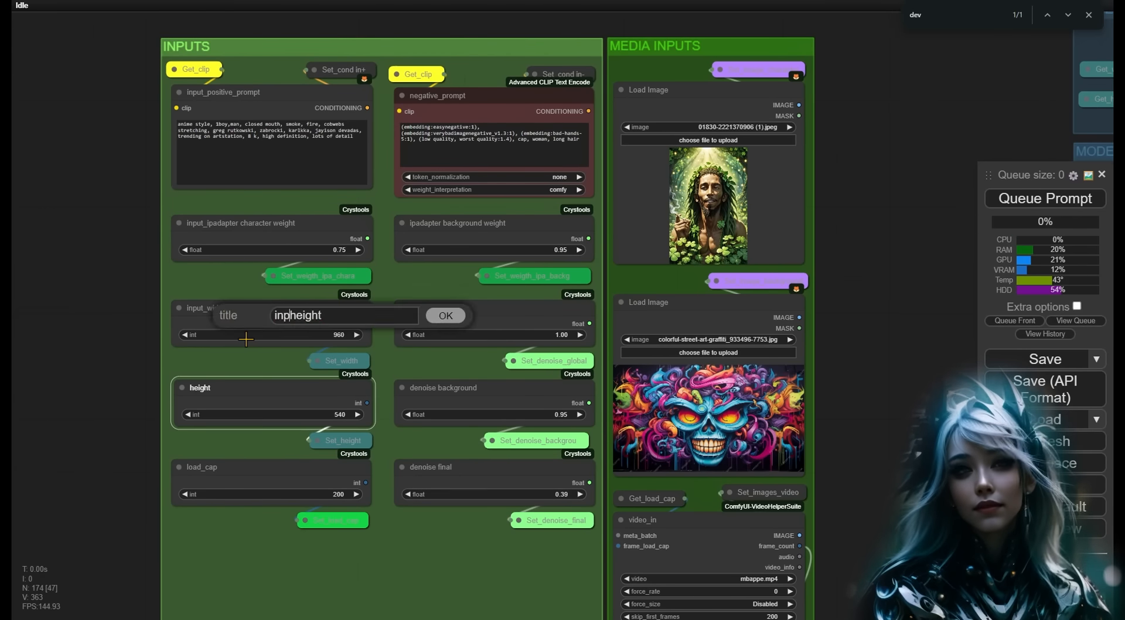
text(_cap)
key(Return)
- Prefix input_ to the negative_prompt, denoise background and denoise final titles
right_click(438, 94)
click(463, 234)
text(input_)
key(Return)
right_click(442, 223)
click(474, 324)
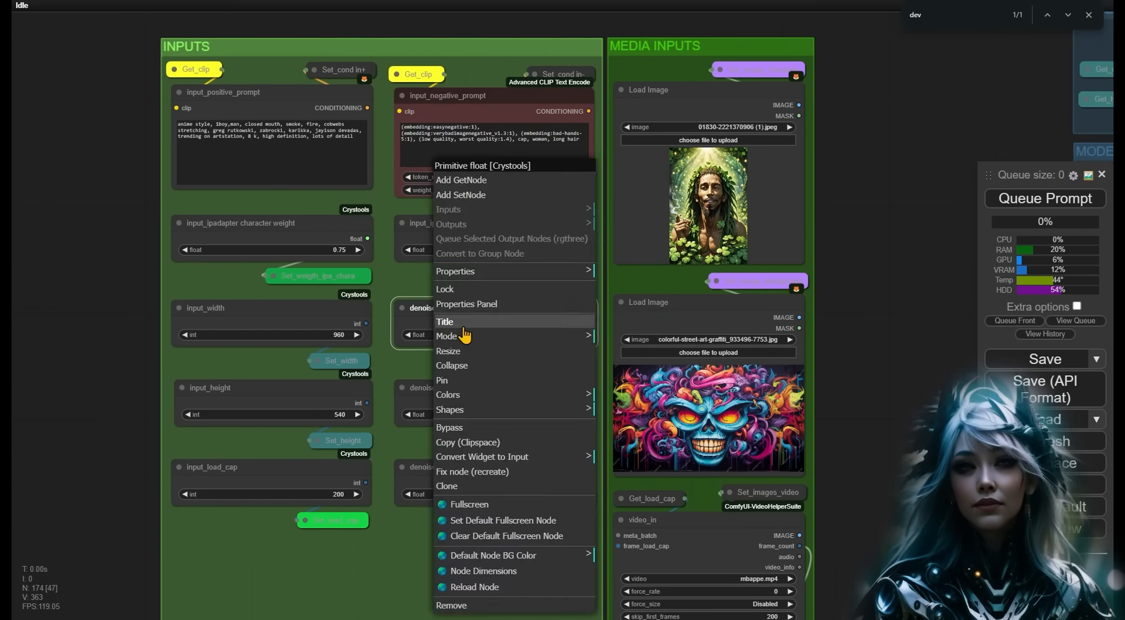
text(input_)
key(Return)
right_click(445, 467)
click(480, 318)
- Finish input_denoise final and retitle the Load Image nodes input_character and input_background
text(input_)
key(Return)
drag(887, 305, 717, 313)
right_click(465, 97)
click(521, 304)
text(input_)
key(shift+End)
key(Return)
right_click(477, 309)
click(490, 306)
text(input_background)
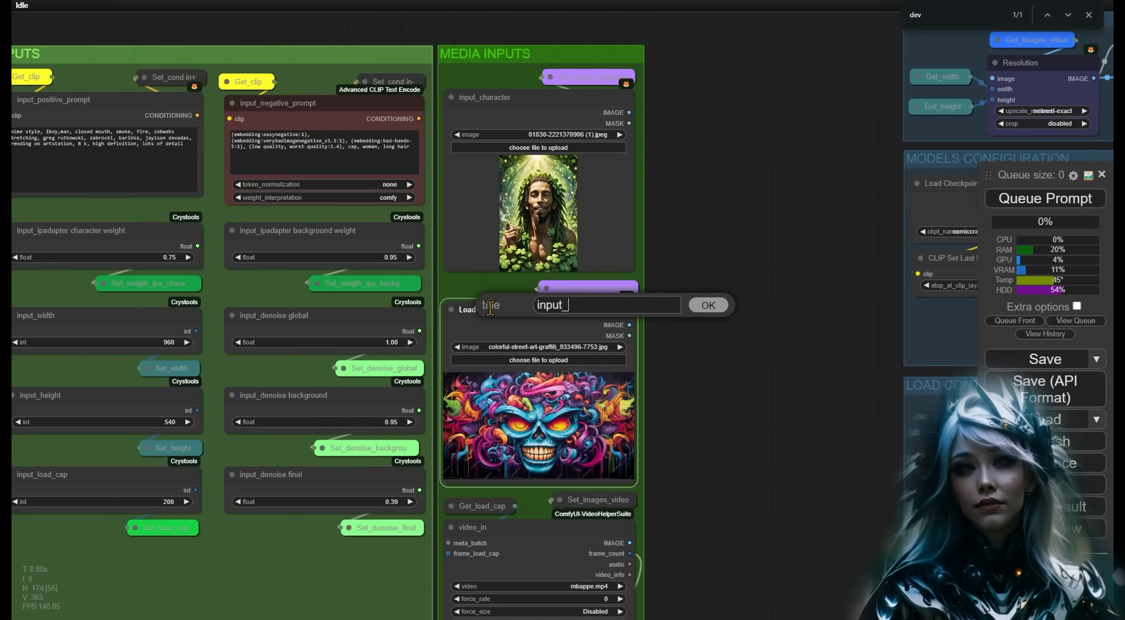
key(Return)
drag(693, 362, 721, 193)
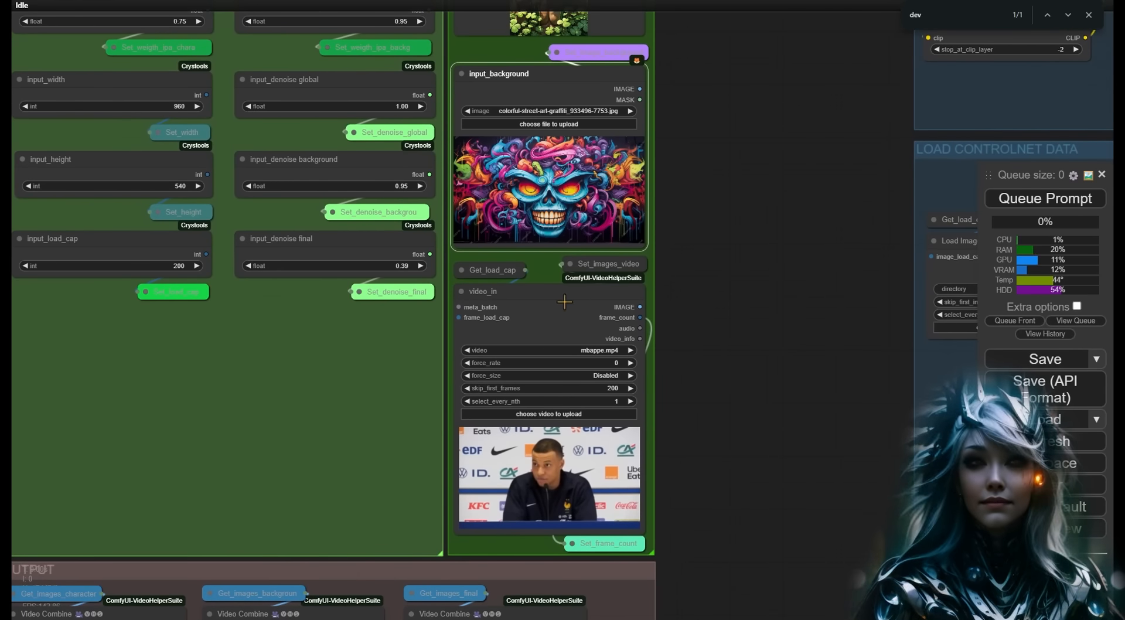
- Add a Load Images (Path) node and convert its directory widget to an input
double_click(715, 311)
text(load im)
key(Down)
key(Down)
key(Down)
key(Down)
key(Down)
key(Down)
key(Down)
key(Down)
key(Down)
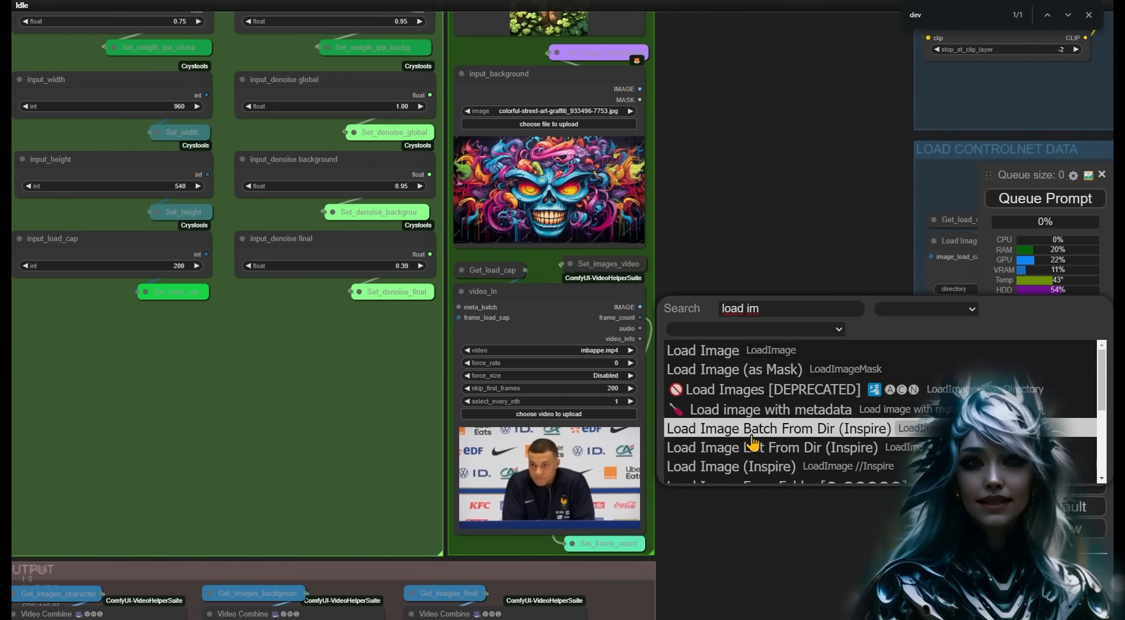
key(Return)
right_click(756, 350)
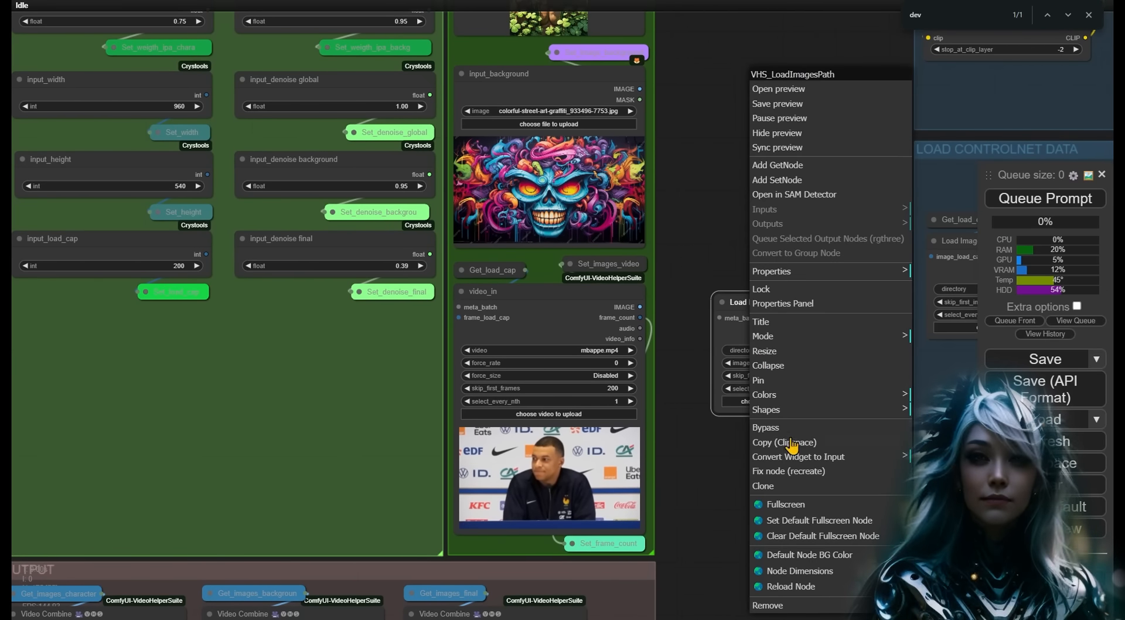
click(805, 455)
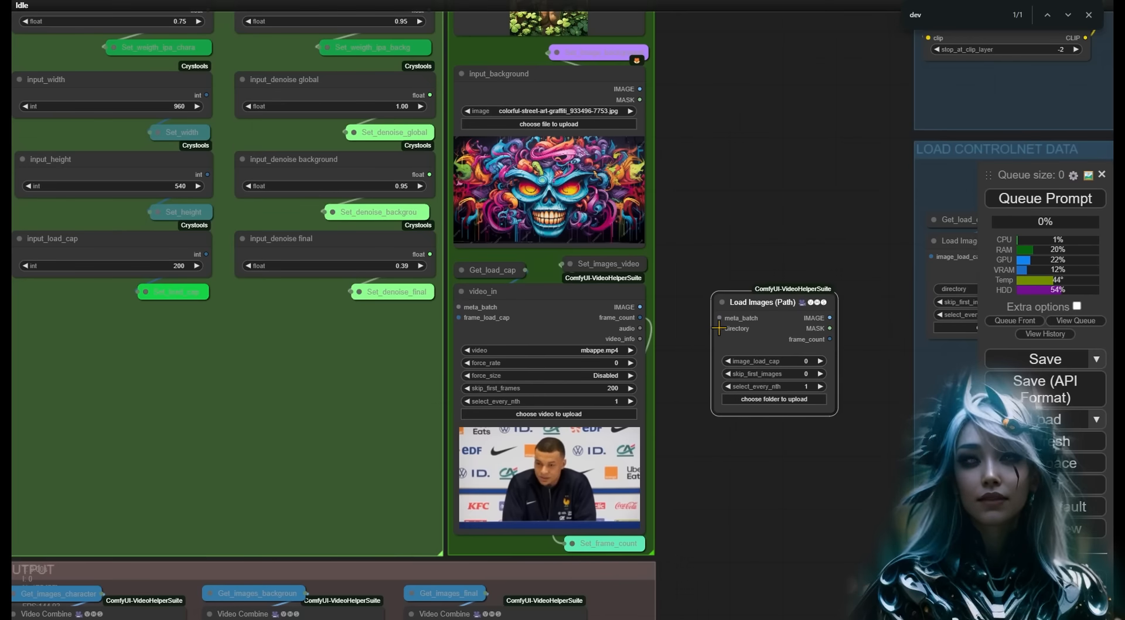
- Attach a Primitive string node titled input_images to the loader's directory input
drag(719, 328, 683, 230)
text(primi)
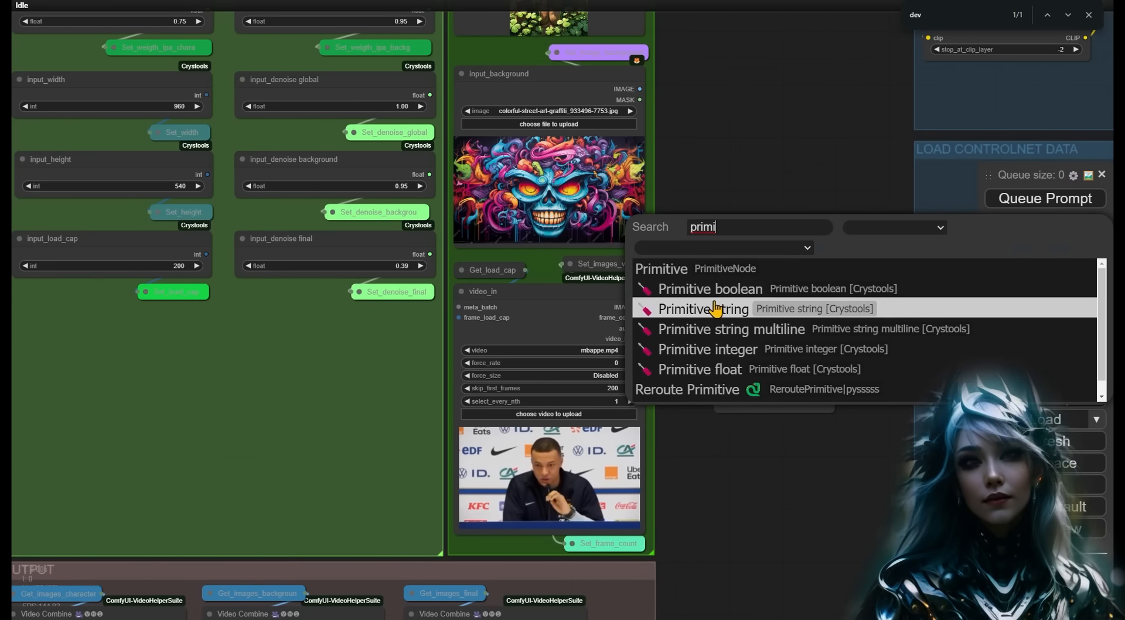
click(754, 306)
click(762, 248)
right_click(725, 218)
click(752, 301)
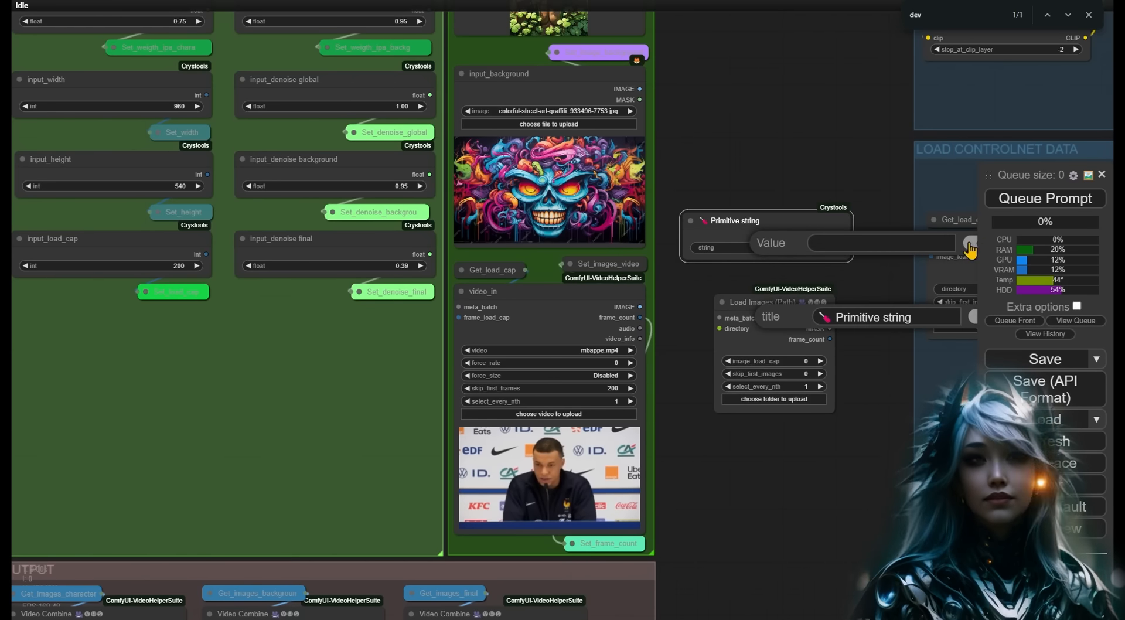
text(input_images)
key(Return)
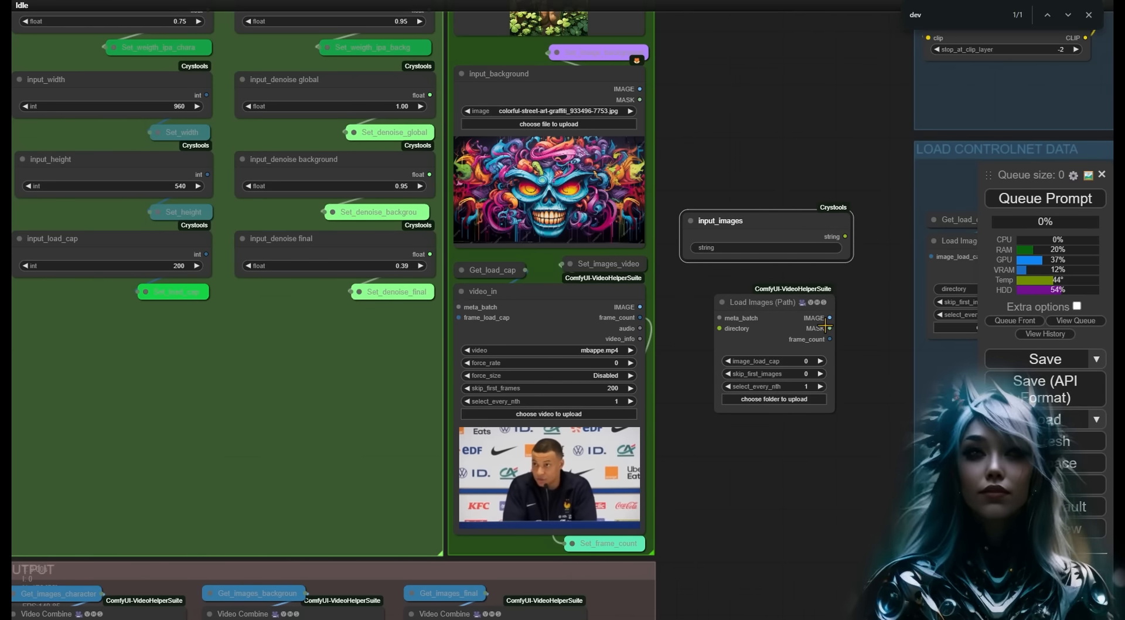
drag(747, 223, 762, 230)
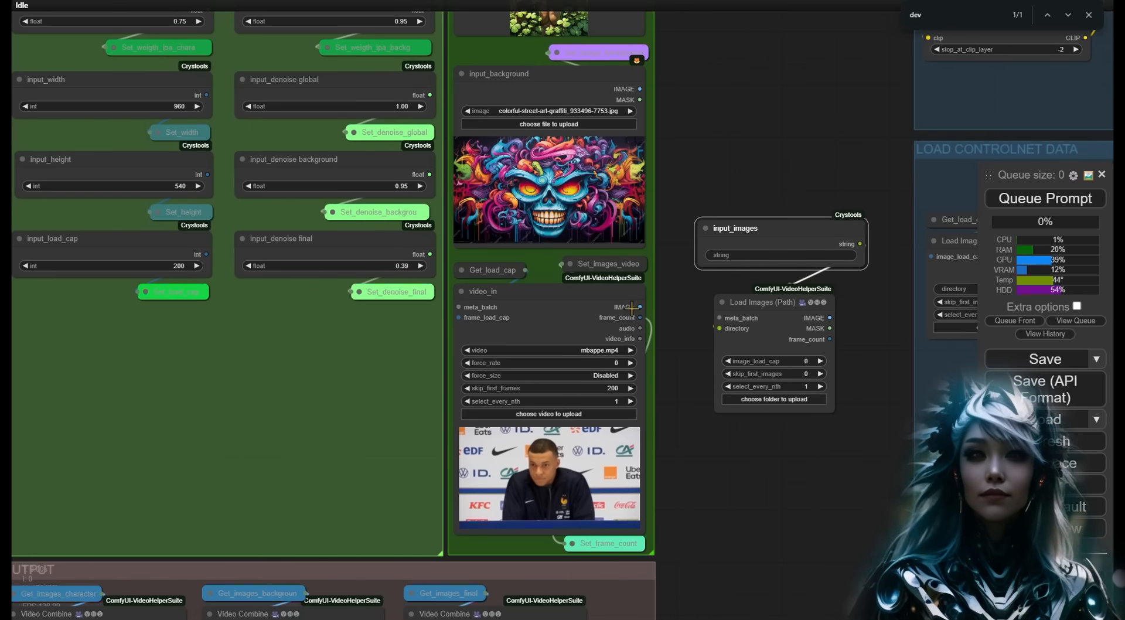
- Feed Set_images_video from the loader's IMAGE and Set_frame_count from frame_count, then collapse both
drag(586, 263, 806, 453)
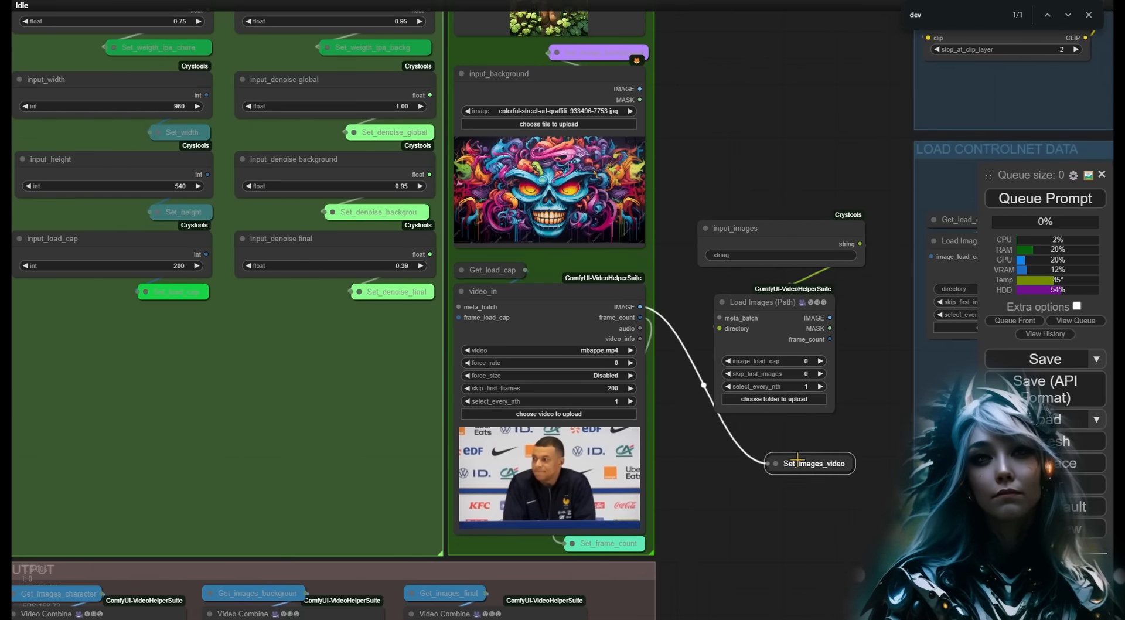
drag(603, 543, 821, 497)
drag(830, 339, 814, 498)
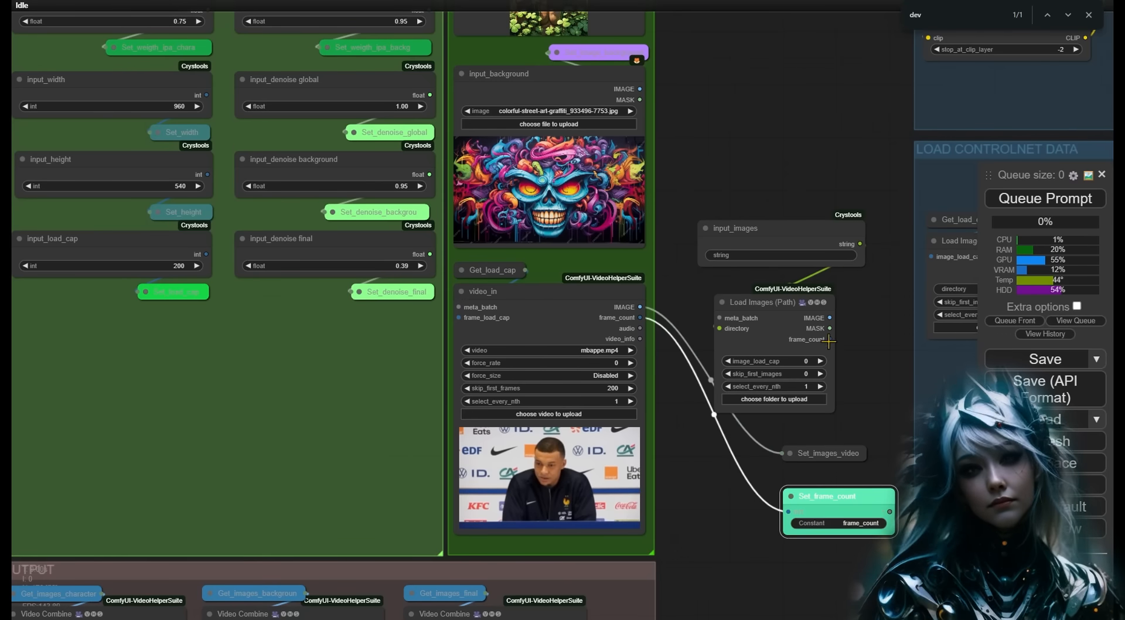
drag(830, 317, 803, 441)
click(789, 453)
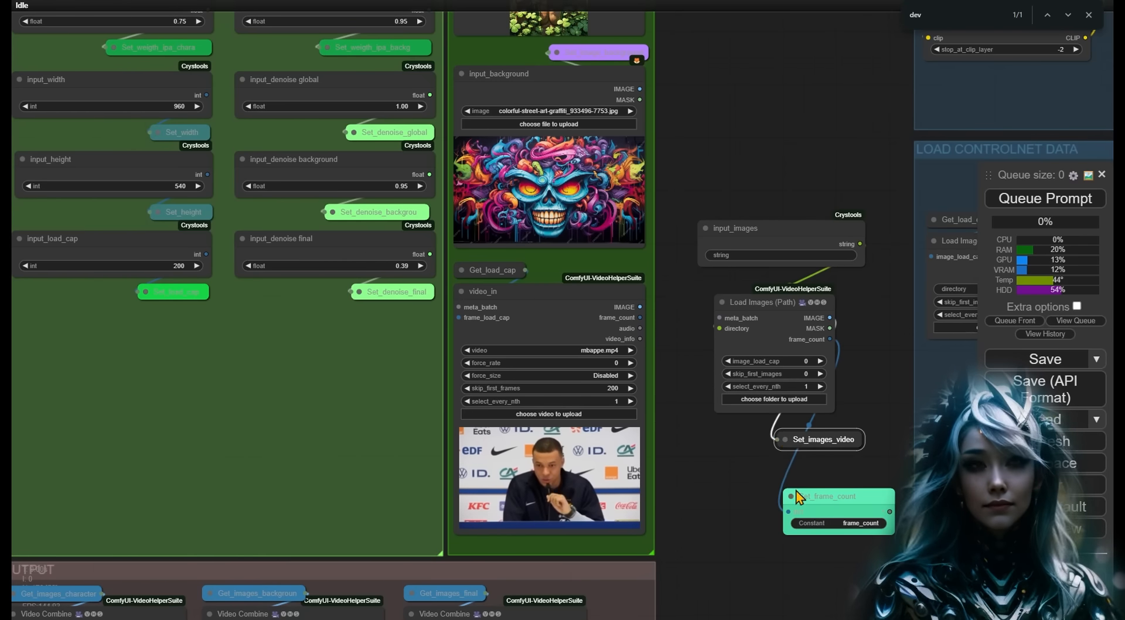
click(791, 496)
drag(813, 497, 795, 435)
- Delete the video_in node and arrange the new nodes inside the MEDIA INPUTS group
drag(752, 171, 566, 187)
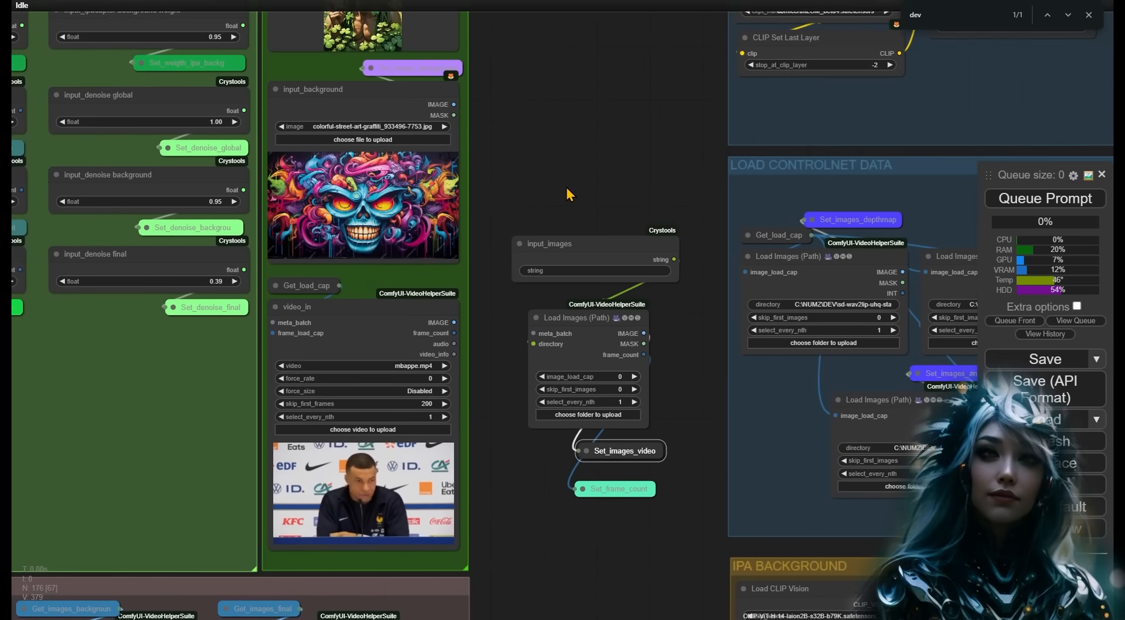
click(409, 305)
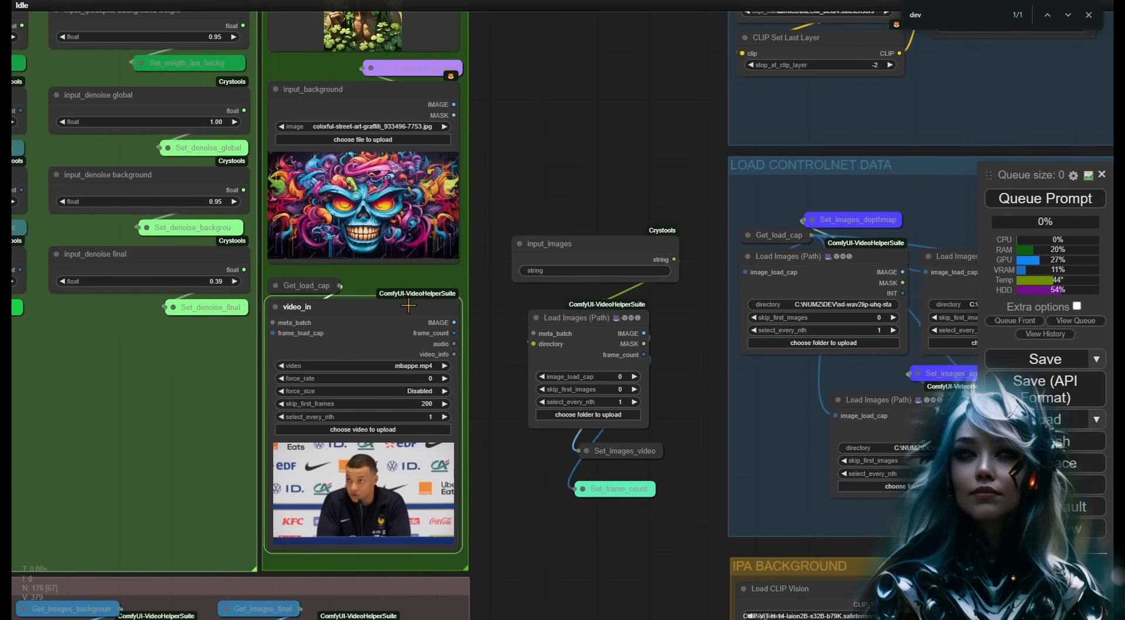
key(Delete)
drag(592, 267, 356, 312)
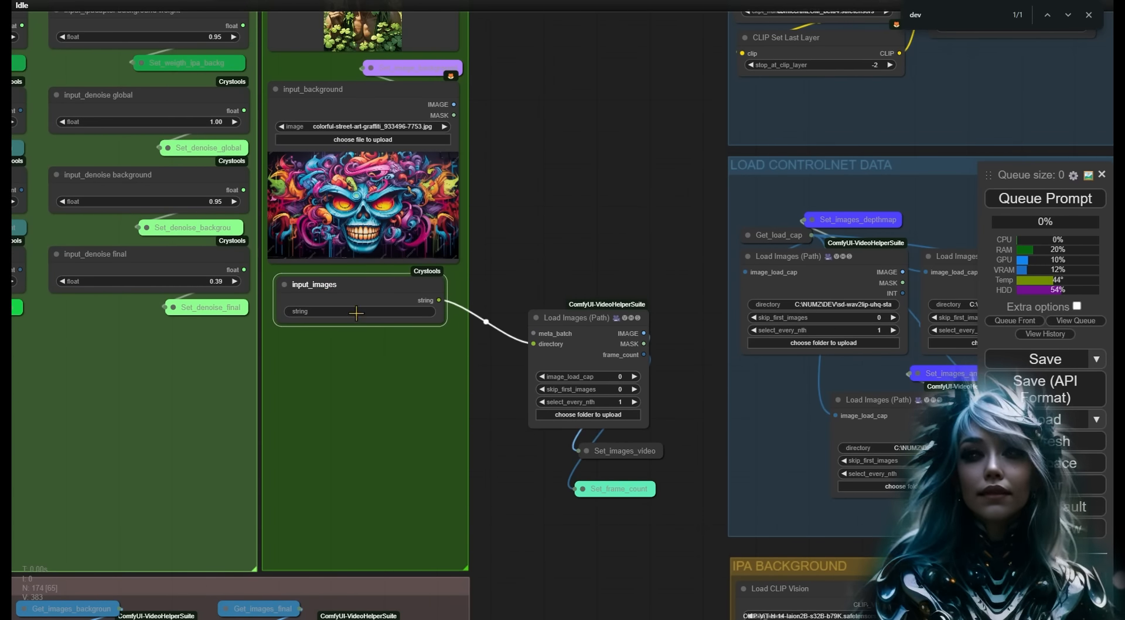
drag(580, 318, 332, 340)
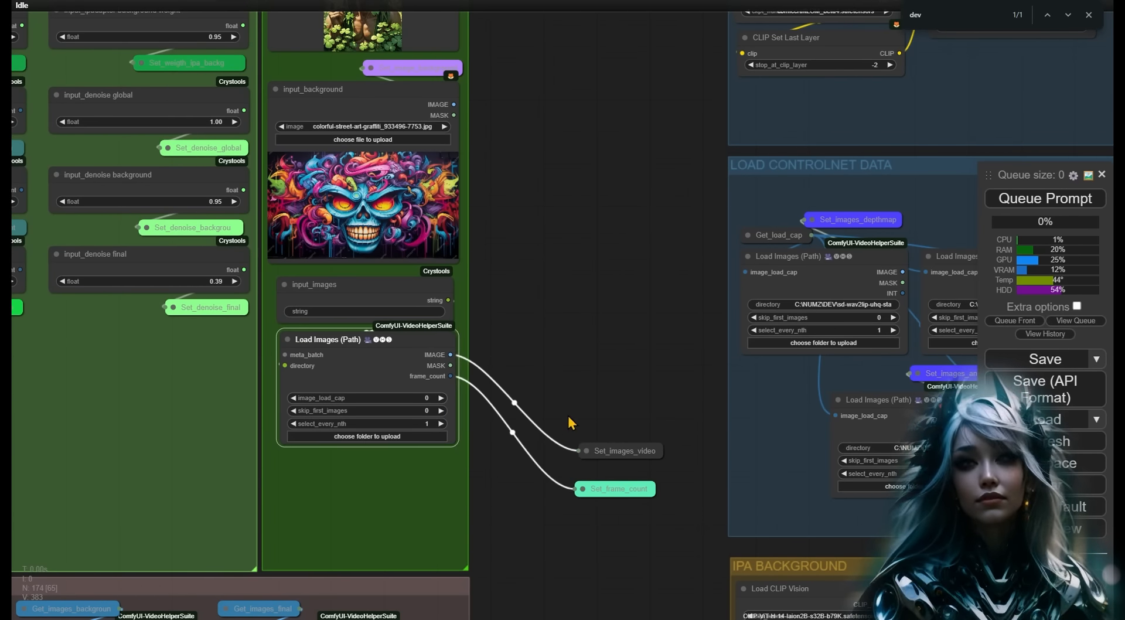
drag(568, 416, 651, 498)
drag(635, 454, 434, 470)
drag(431, 504, 438, 496)
drag(562, 280, 710, 331)
- Add a Save Image node beside the OUTPUT group's video nodes
scroll(710, 331, down, 4)
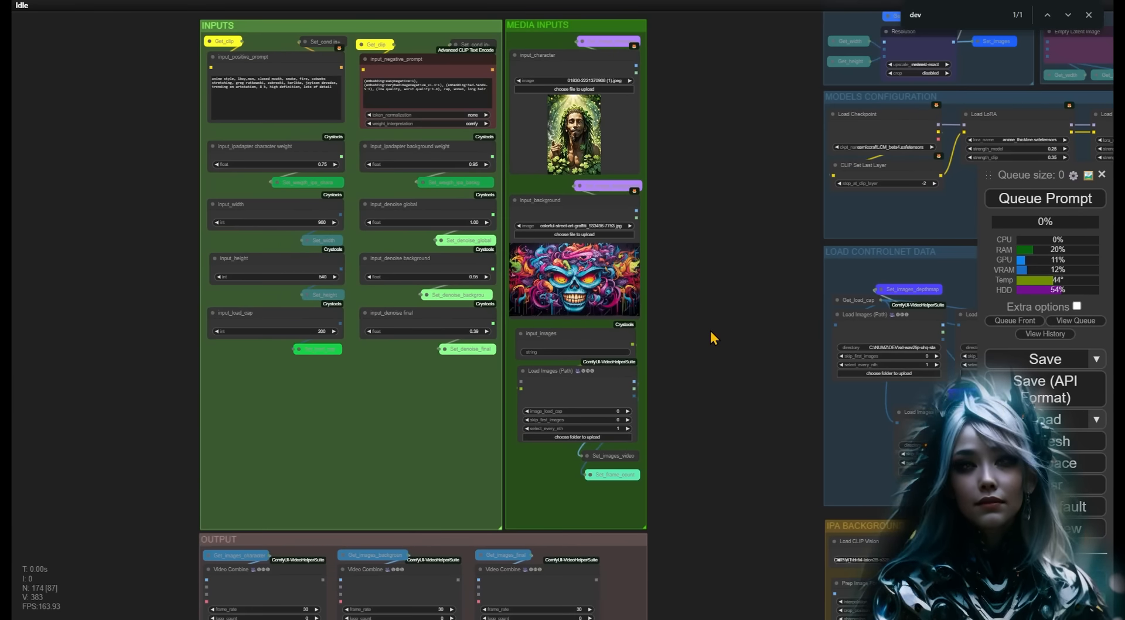
scroll(710, 330, down, 6)
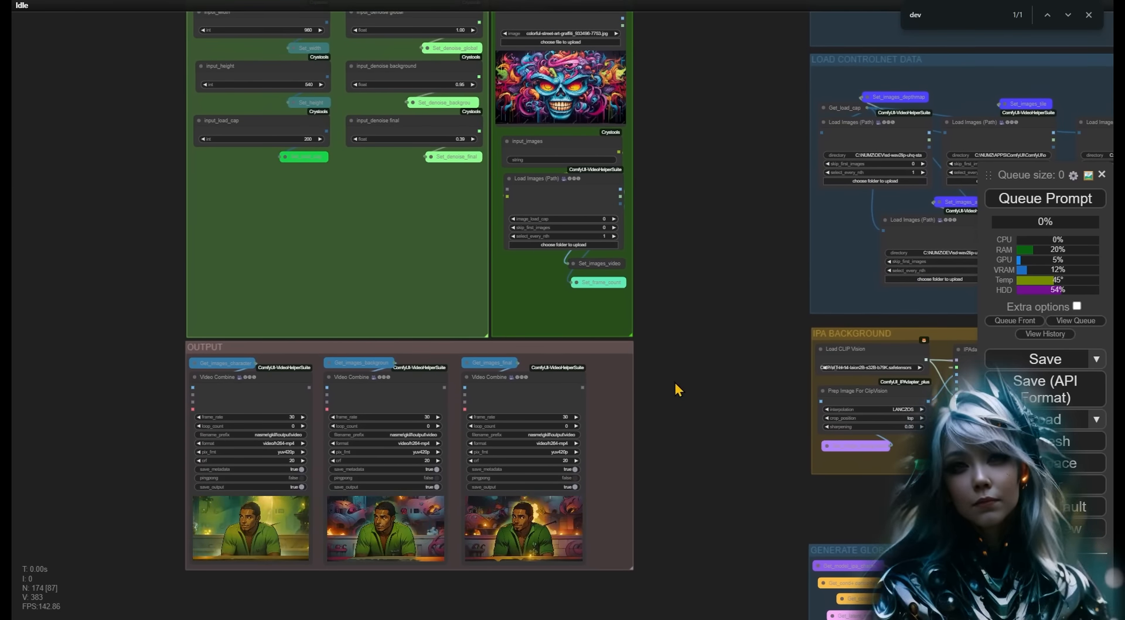
scroll(674, 379, up, 6)
drag(661, 424, 666, 303)
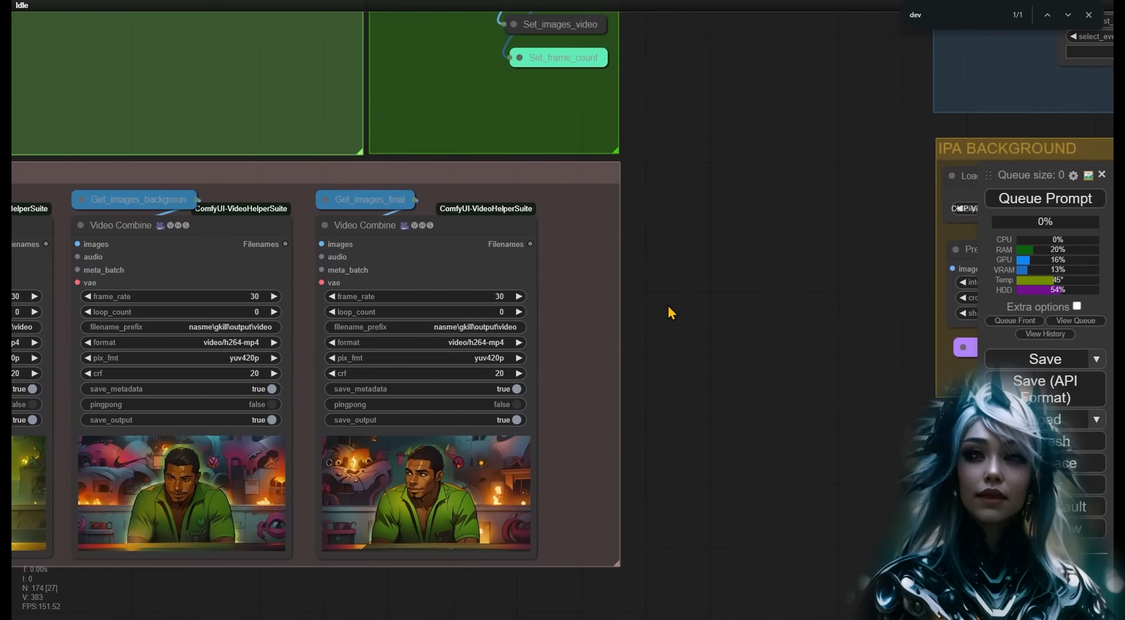
double_click(653, 230)
text(save)
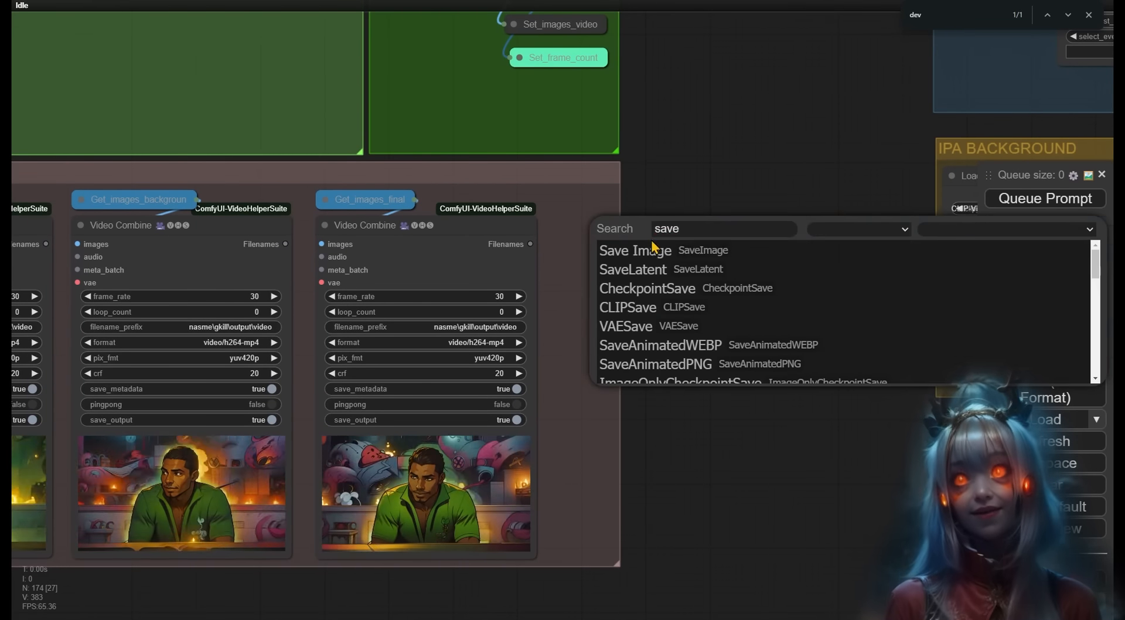
click(653, 248)
drag(718, 221, 722, 253)
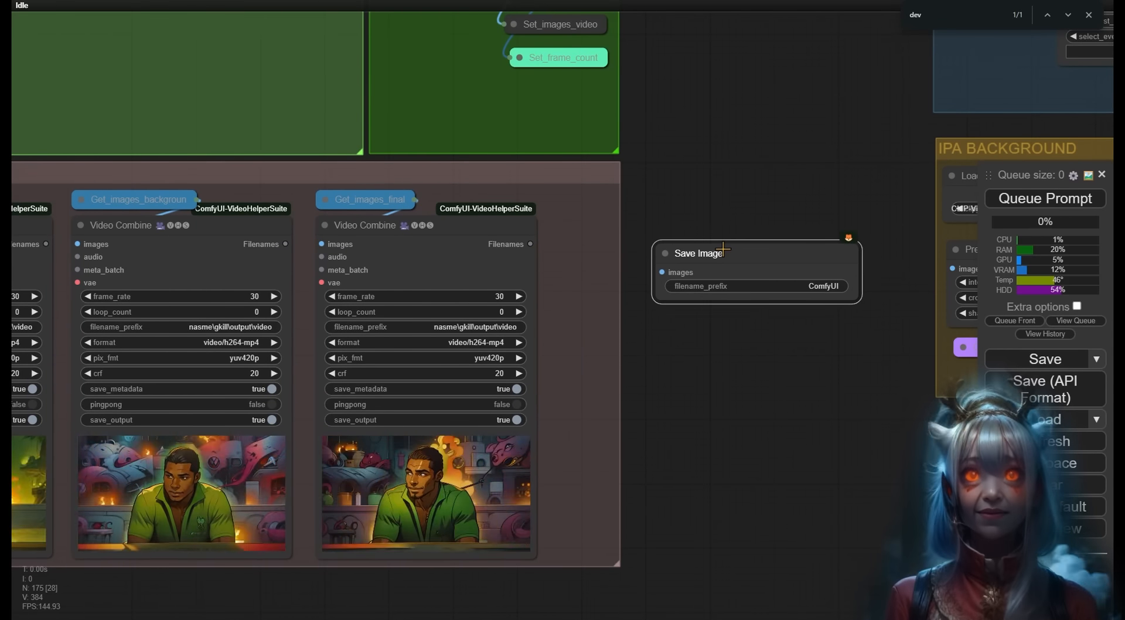
- Feed the Save Image node from Get_images_final and title it output_images
click(325, 199)
drag(444, 217, 662, 272)
right_click(697, 253)
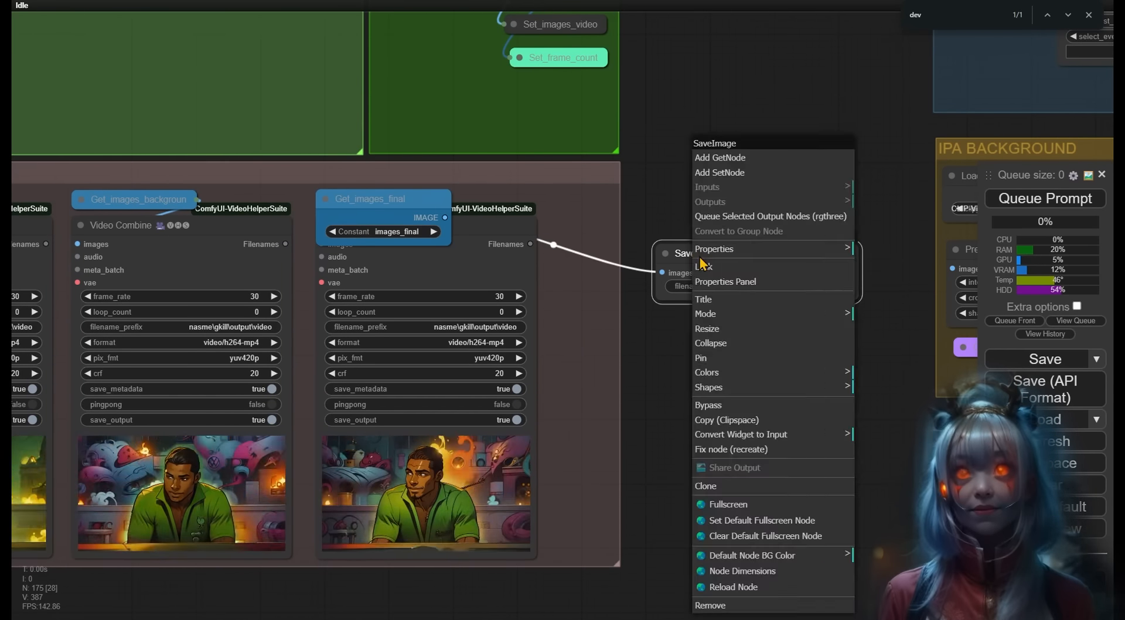
click(718, 295)
text(output_images)
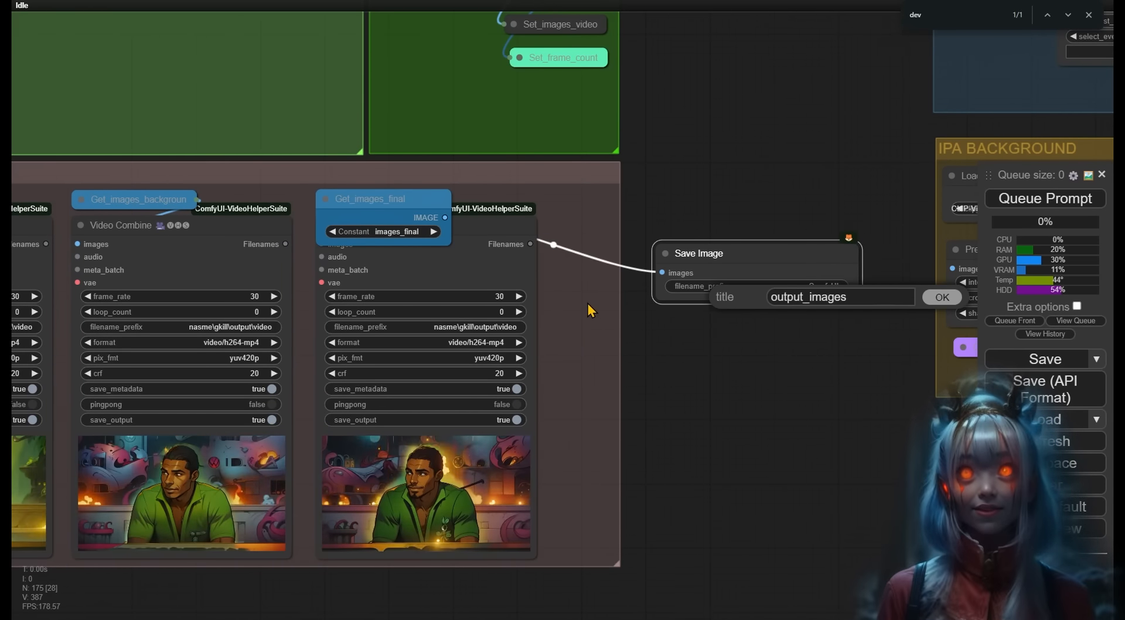
key(Return)
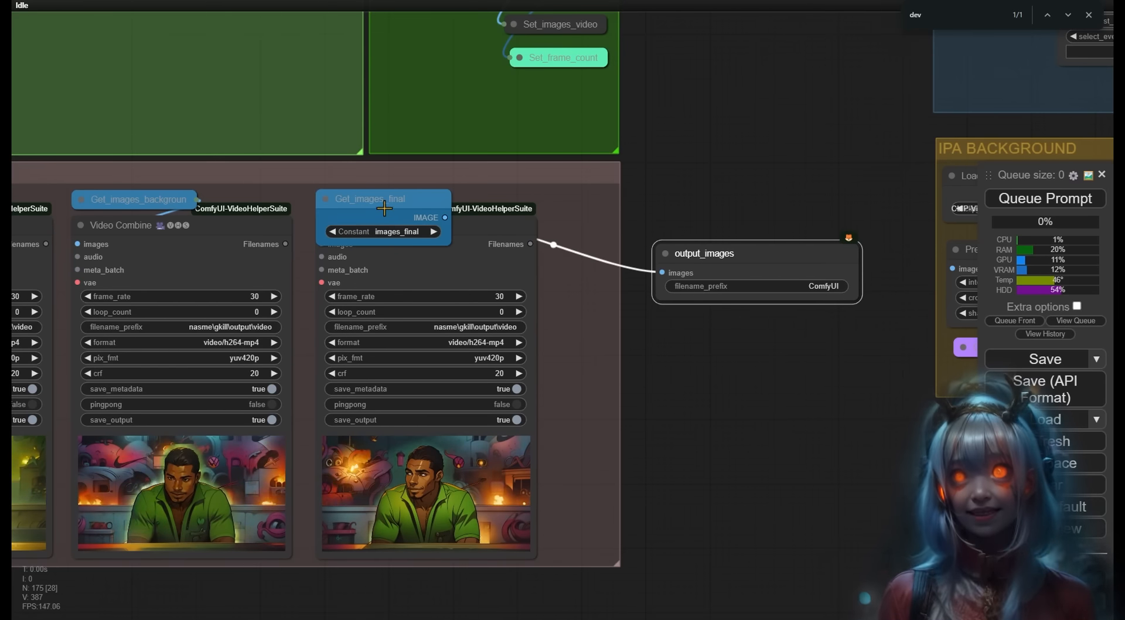
- Delete the second Video Combine and set output_images' filename prefix to animation/image
drag(480, 233, 594, 358)
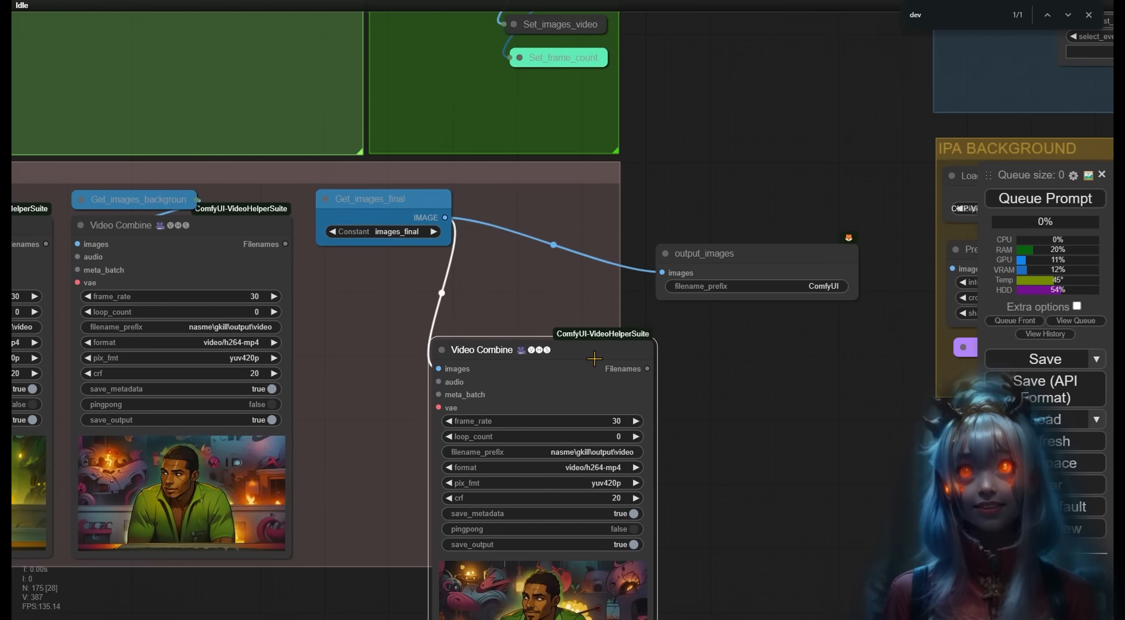
key(Delete)
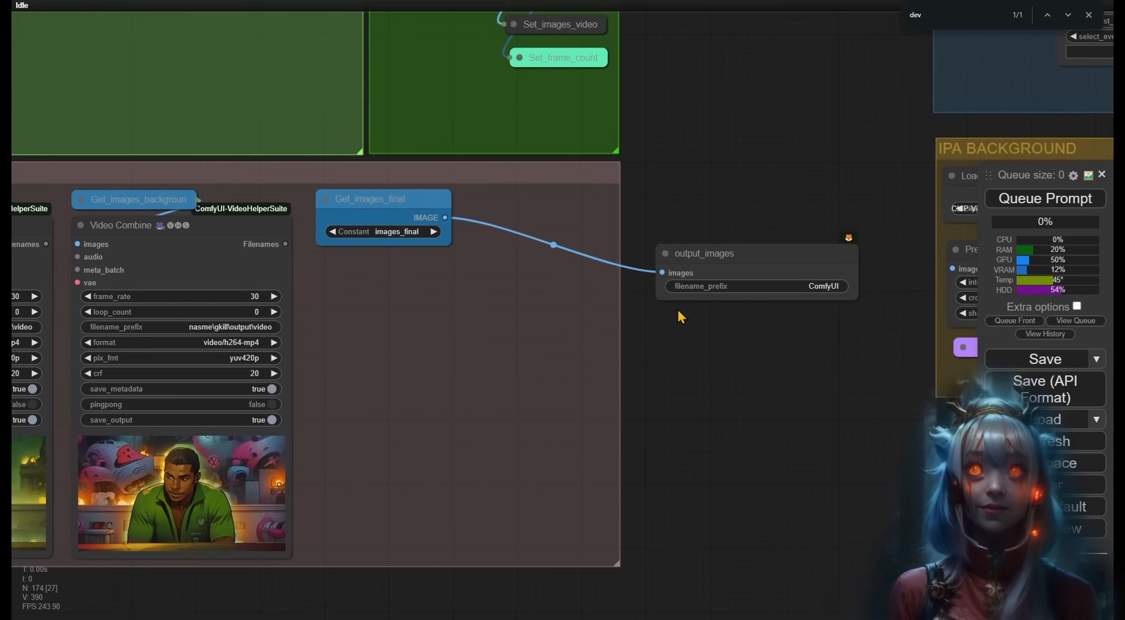
drag(720, 254, 375, 279)
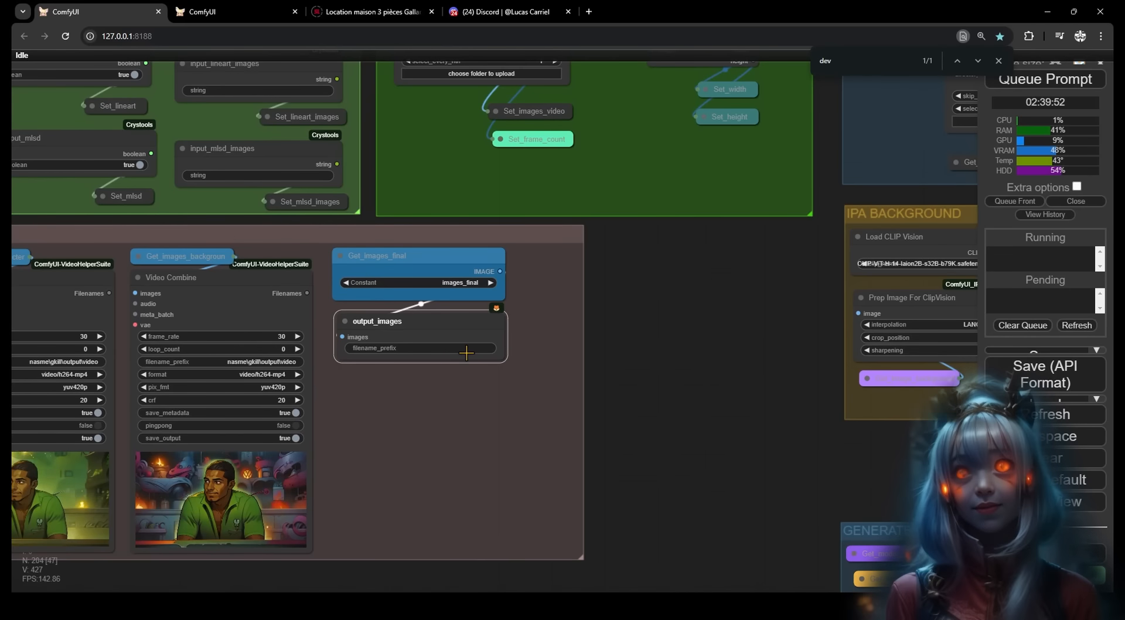
click(466, 352)
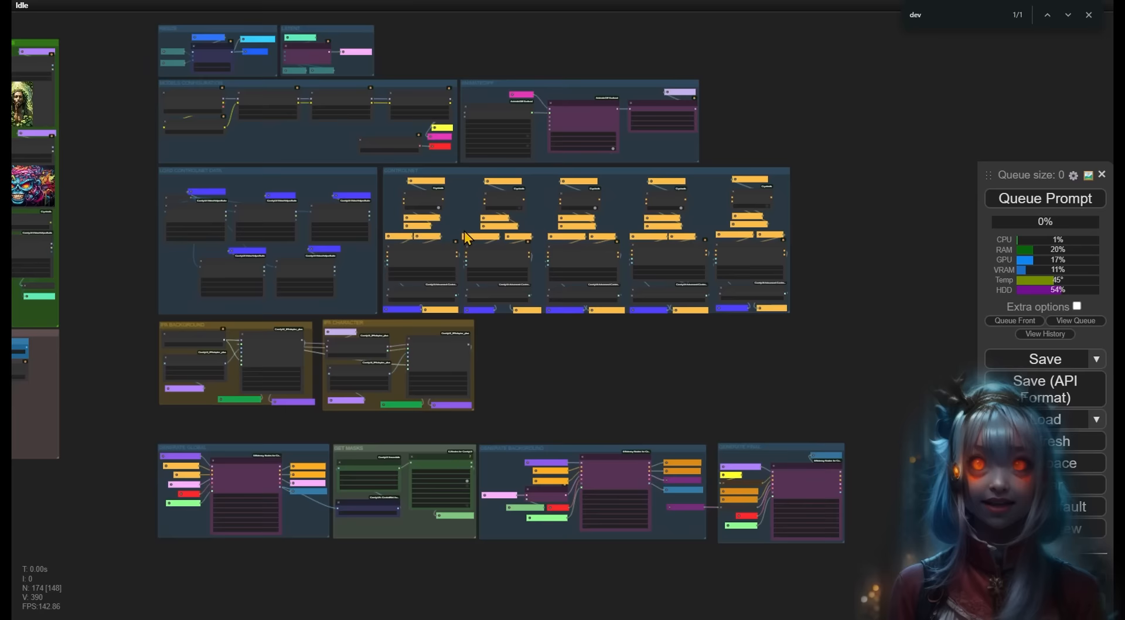
scroll(472, 233, up, 6)
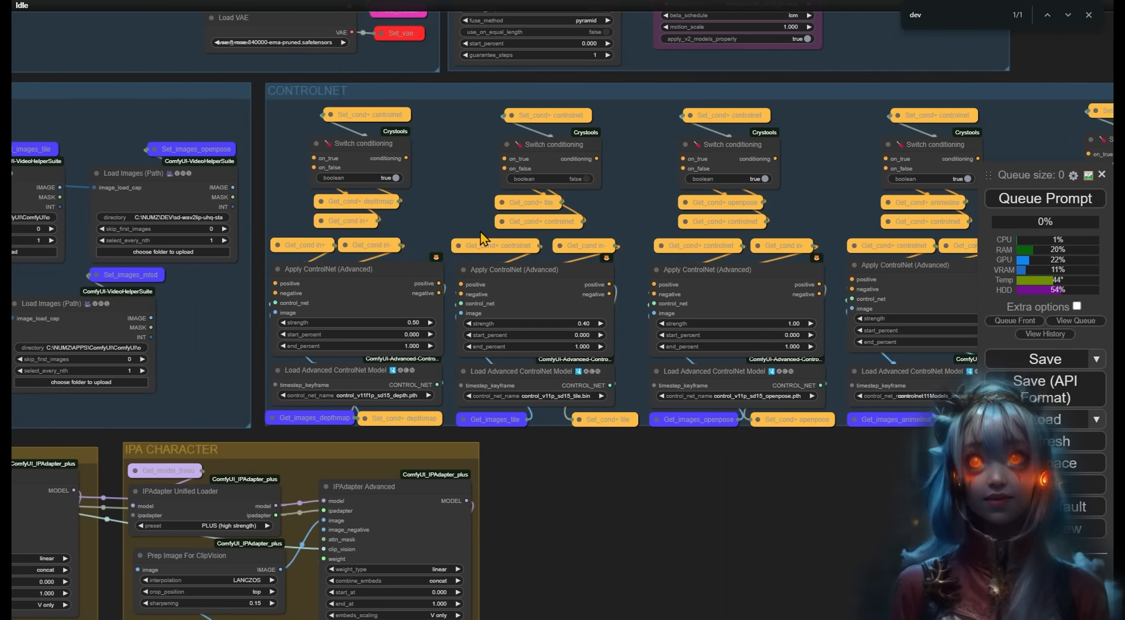
- Add a Get_depthmap node in the ControlNet group and search for another Get node
drag(609, 469, 431, 459)
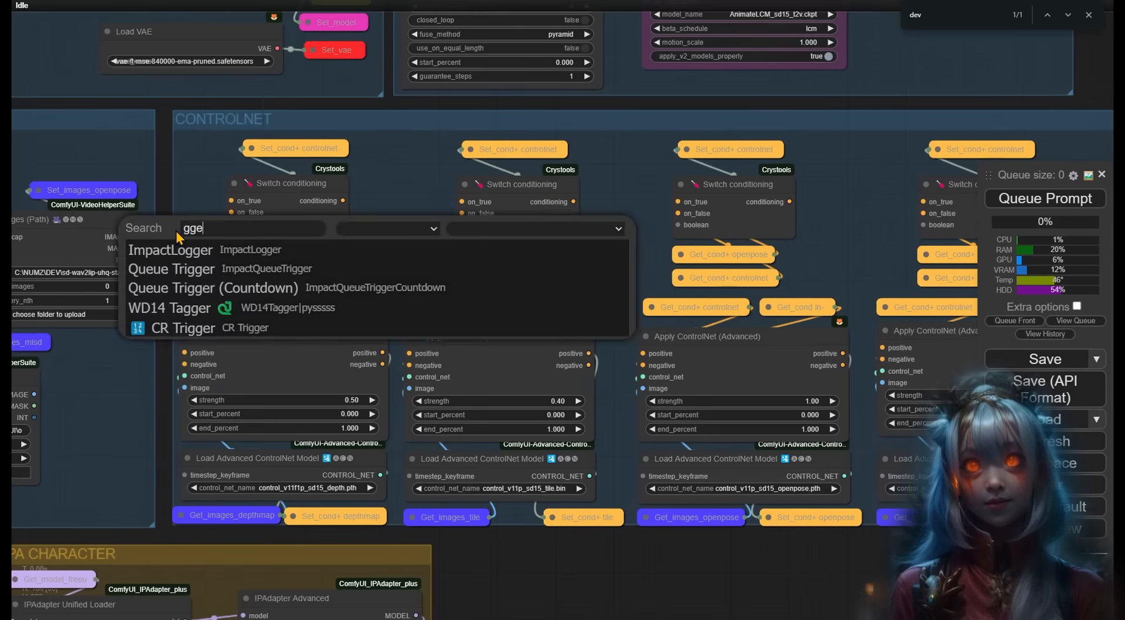
key(Return)
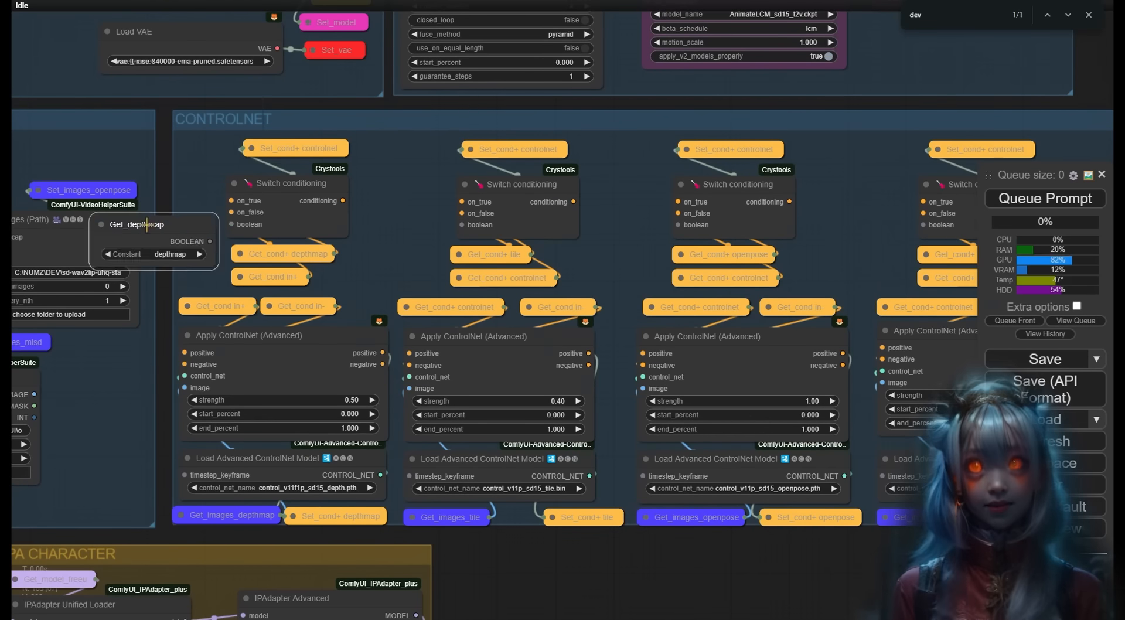
double_click(610, 229)
text(g)
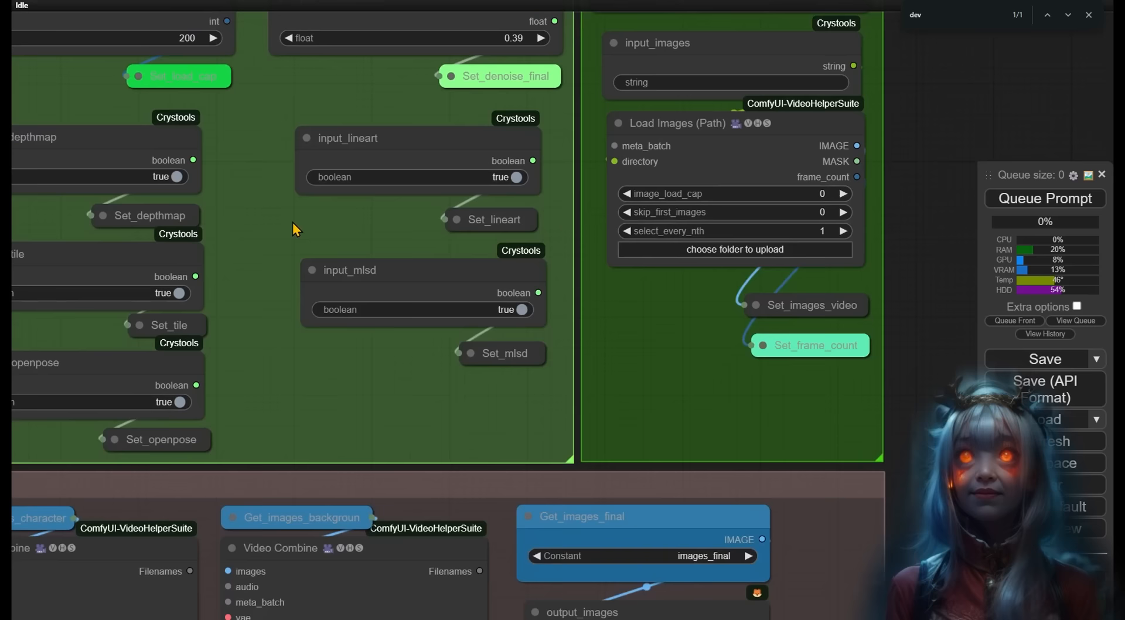
scroll(293, 223, up, 1)
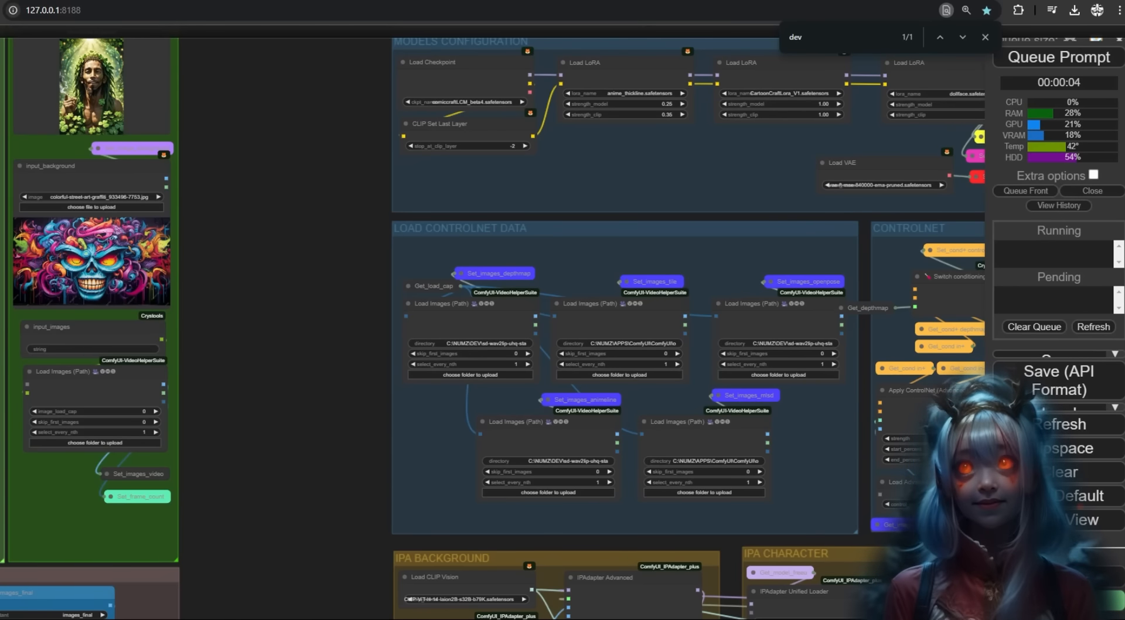
- Bring Load ControlNet Data into view and check the middle loader's directory path
drag(370, 372, 188, 352)
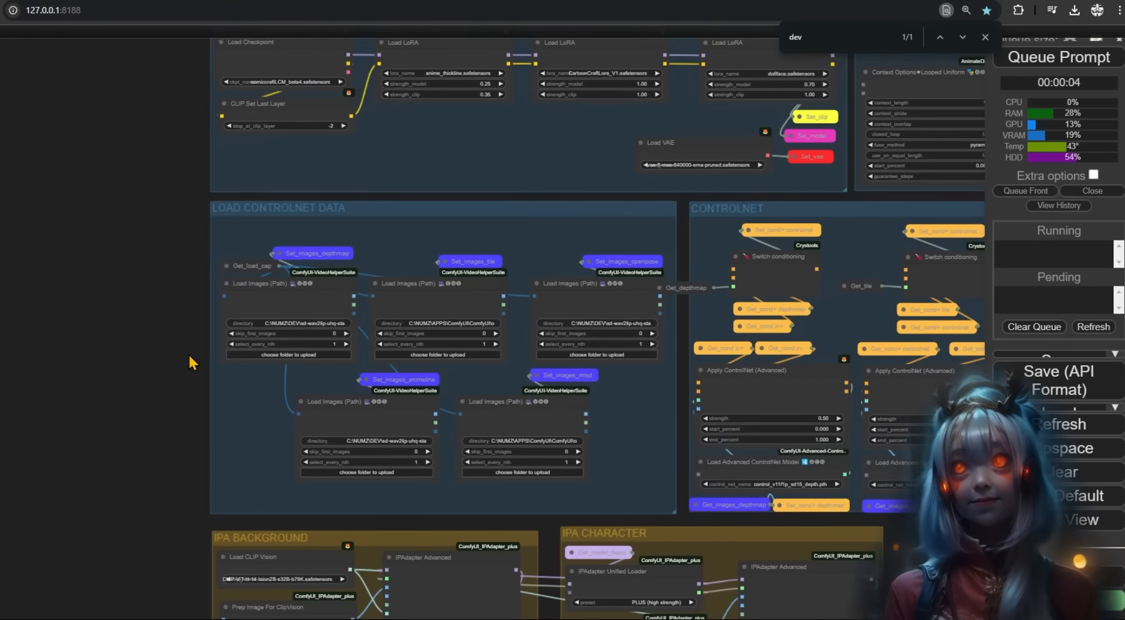
scroll(250, 412, up, 6)
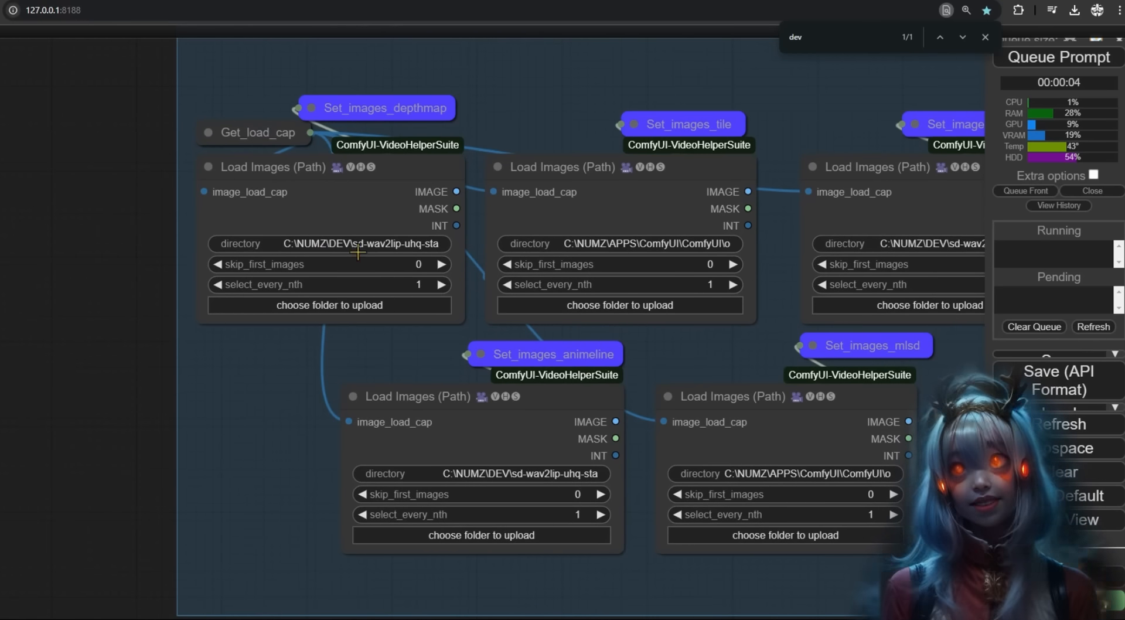
click(681, 242)
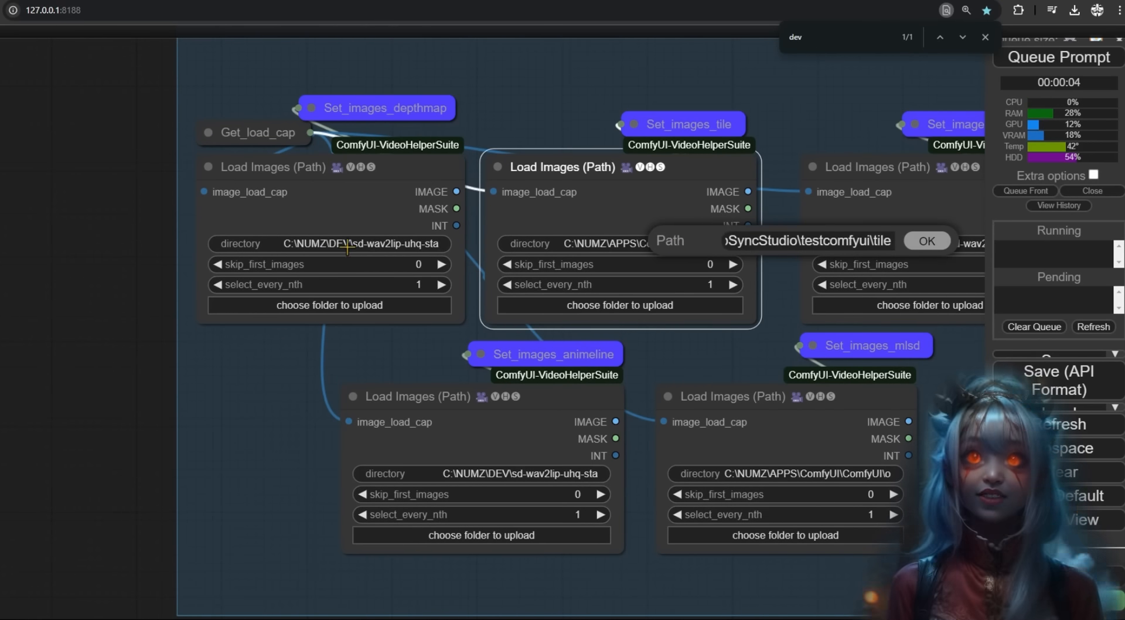
click(929, 245)
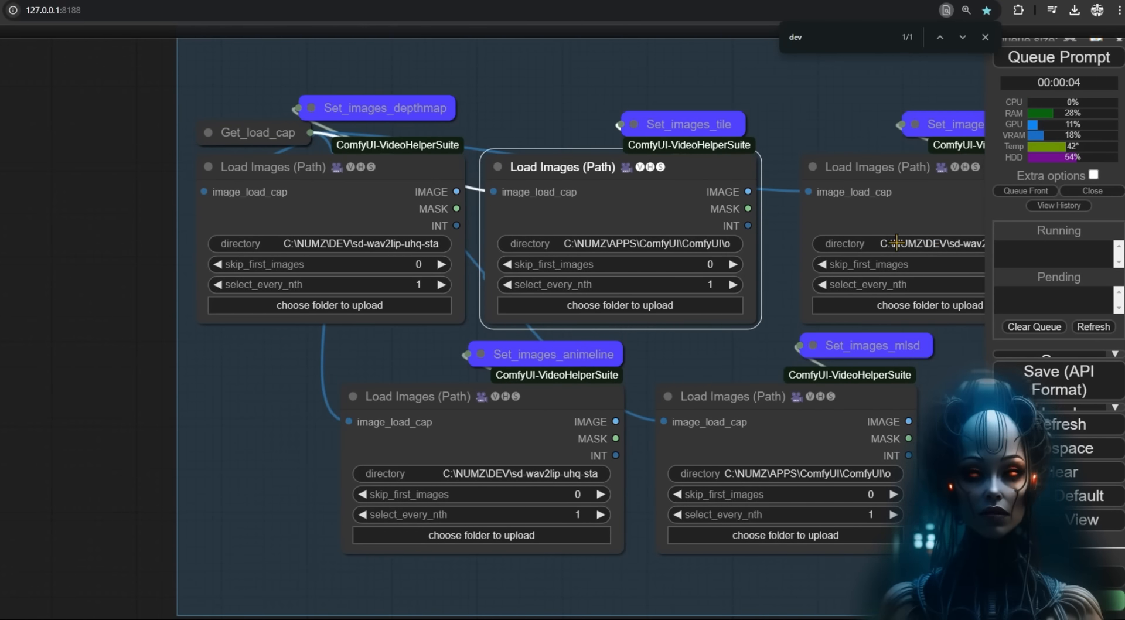
right_click(303, 243)
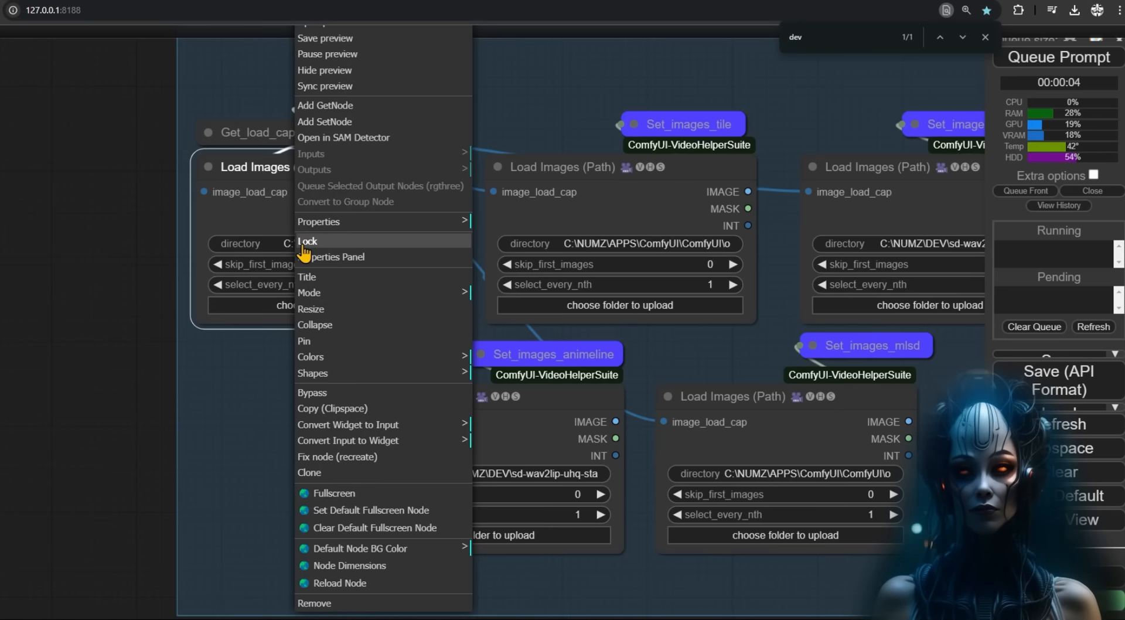
click(99, 255)
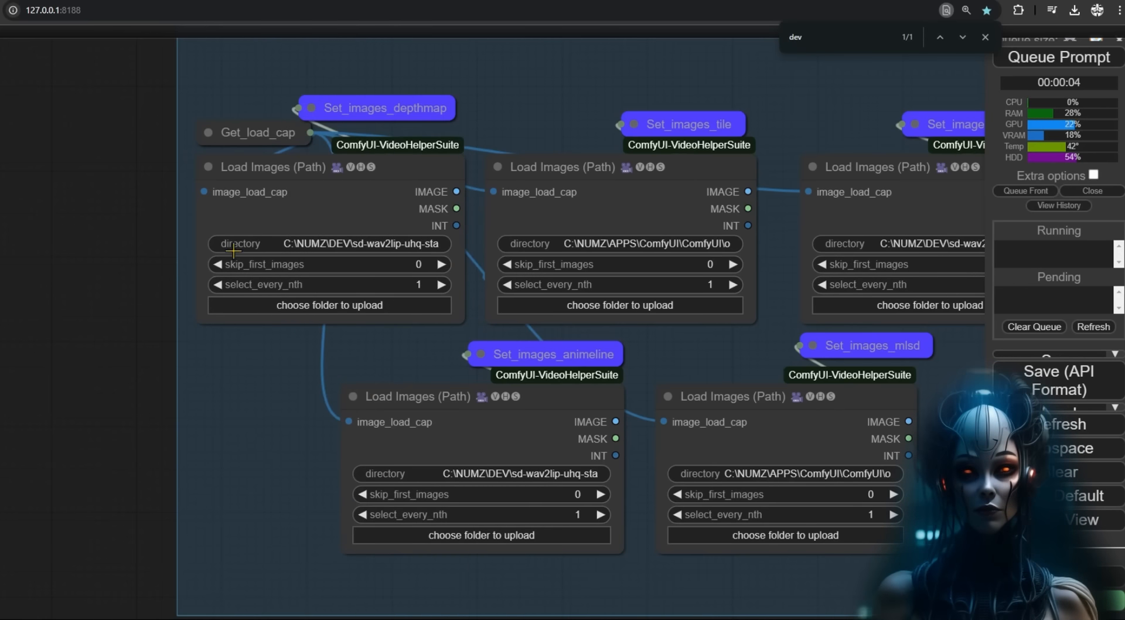
- Convert the directory widget to an input on the depthmap, tile and remaining loaders
right_click(304, 246)
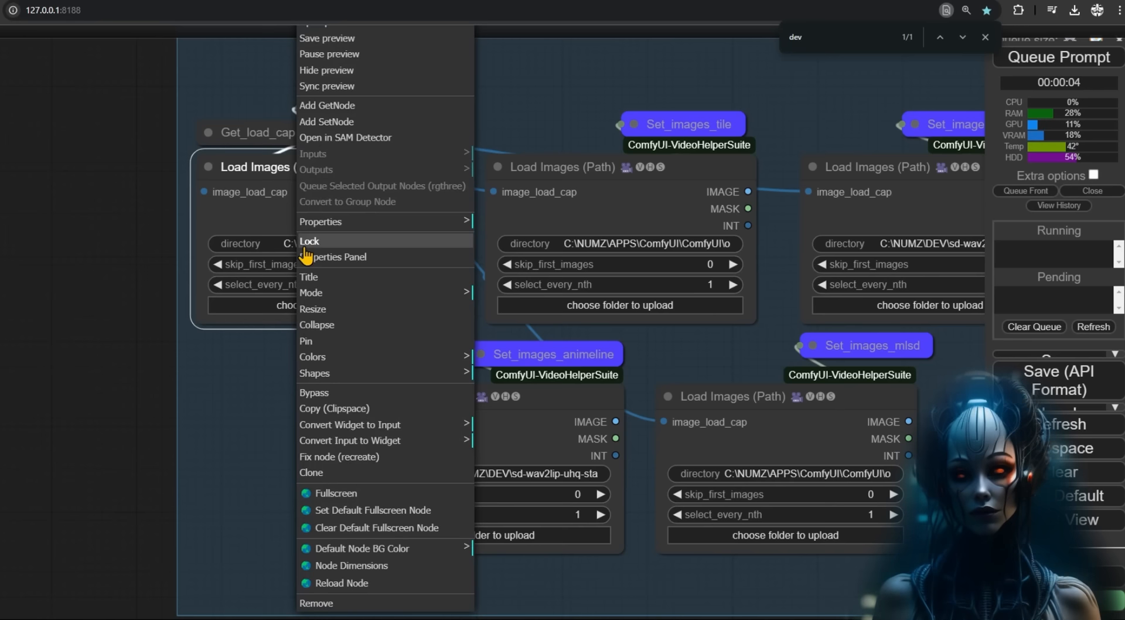
click(376, 447)
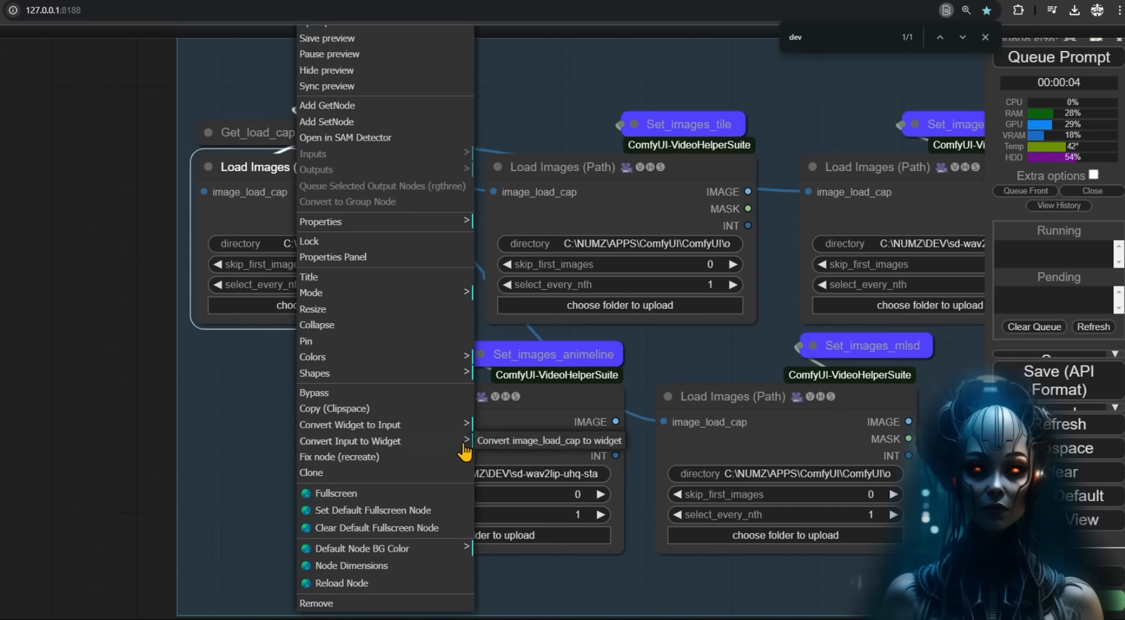
click(441, 427)
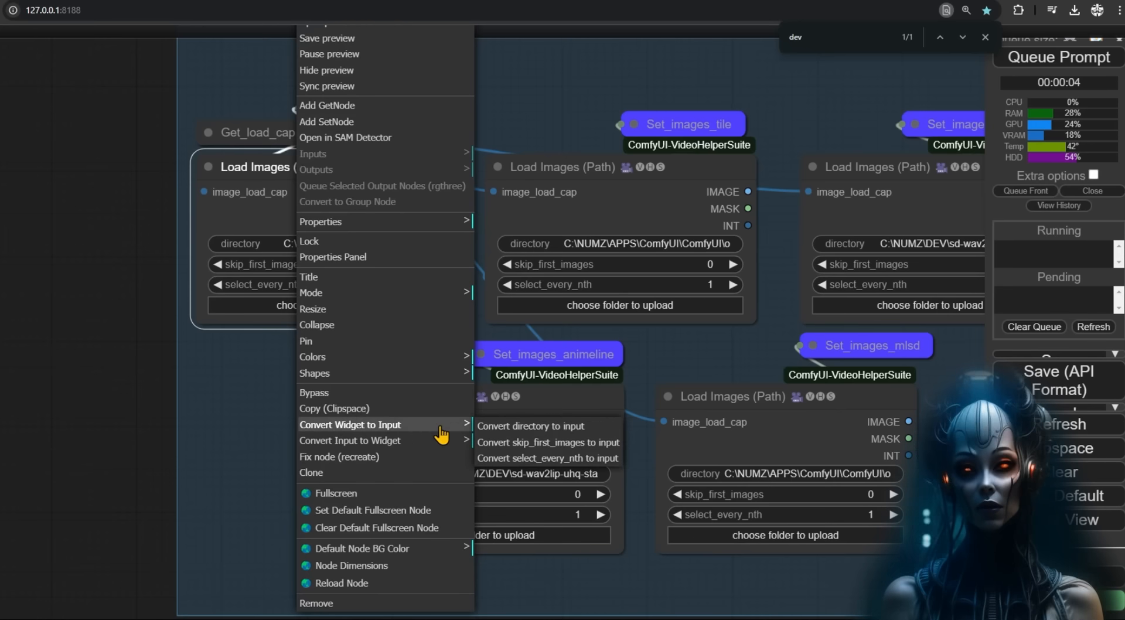
click(557, 431)
right_click(597, 228)
click(717, 426)
click(832, 427)
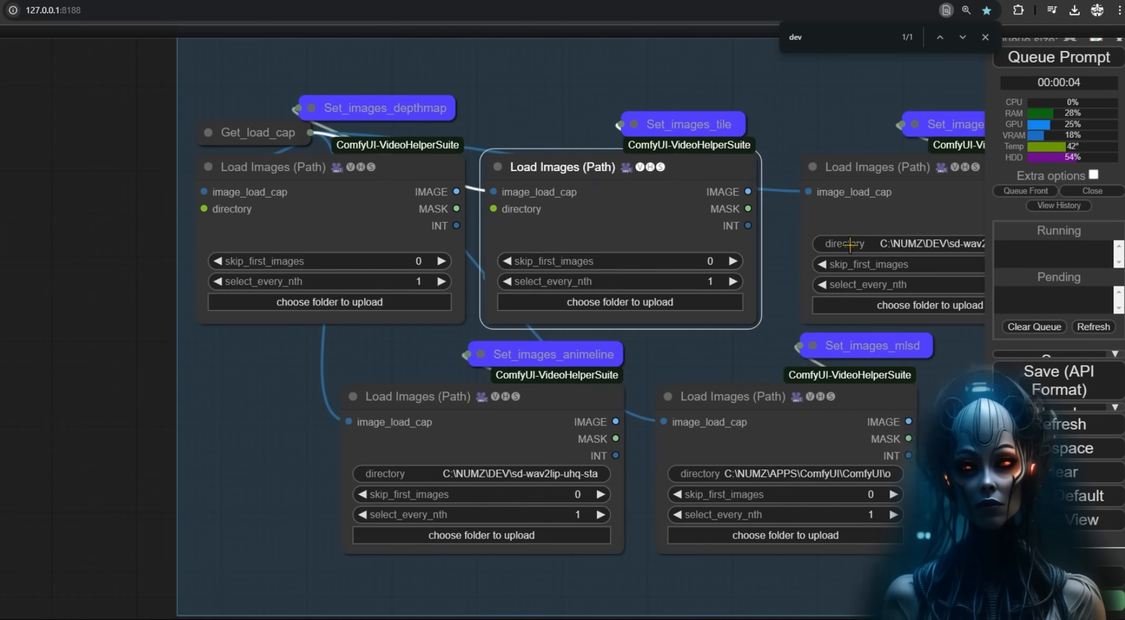
right_click(850, 228)
click(955, 426)
click(1022, 427)
right_click(473, 440)
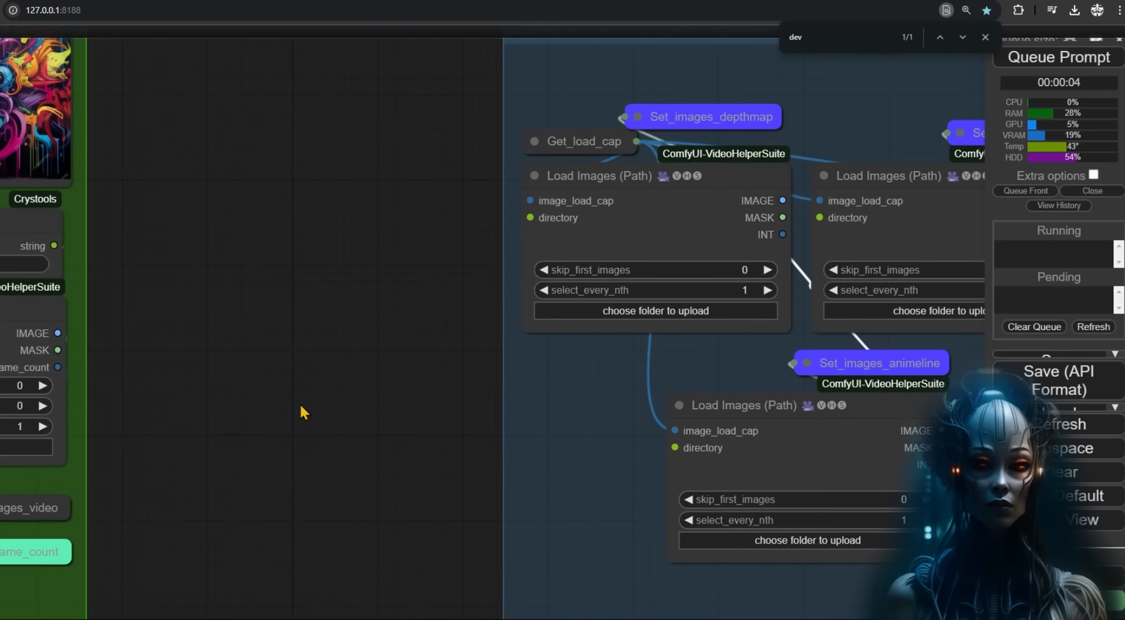
- Add a Primitive string titled input_depthmap_images feeding the depthmap loader's directory
double_click(237, 370)
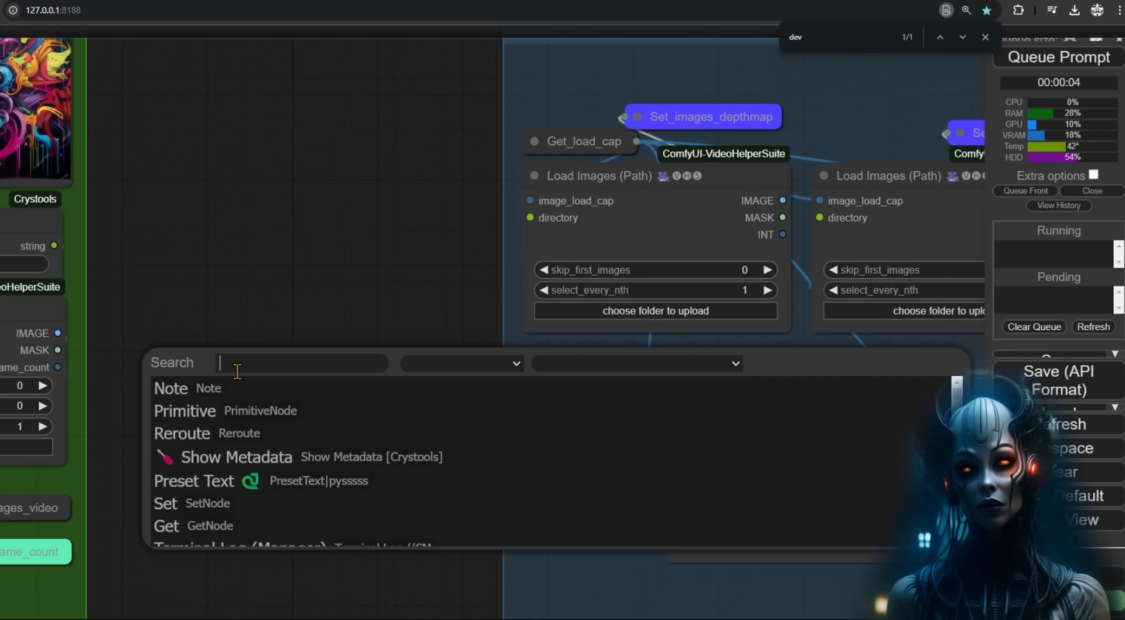
text(prim)
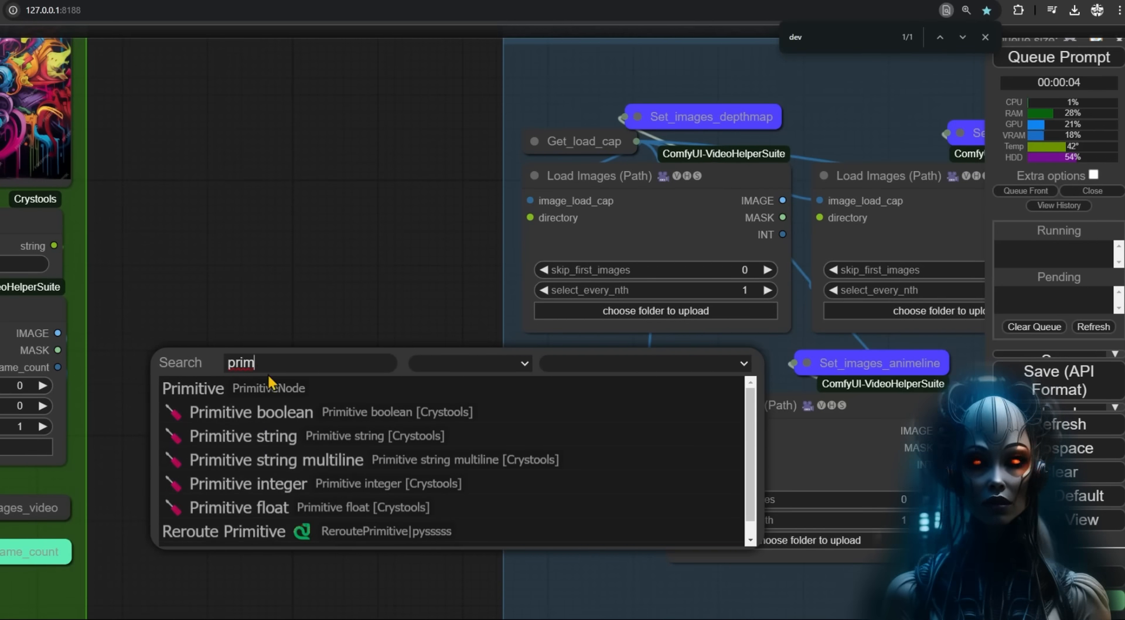
click(268, 435)
drag(293, 359, 219, 211)
drag(425, 233, 530, 216)
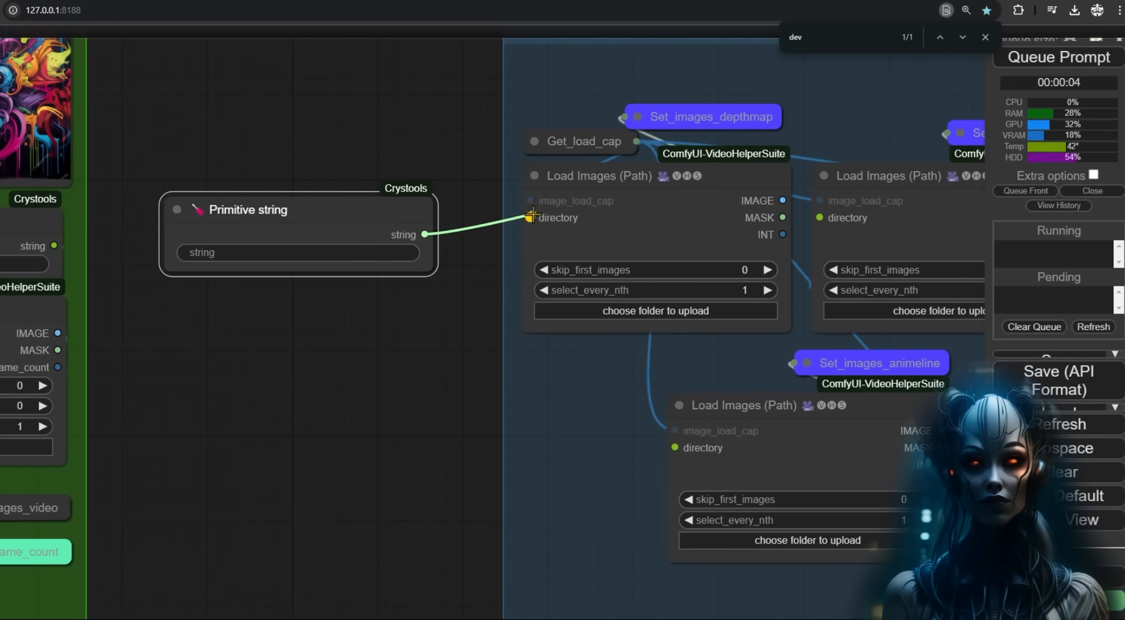
right_click(222, 210)
click(269, 290)
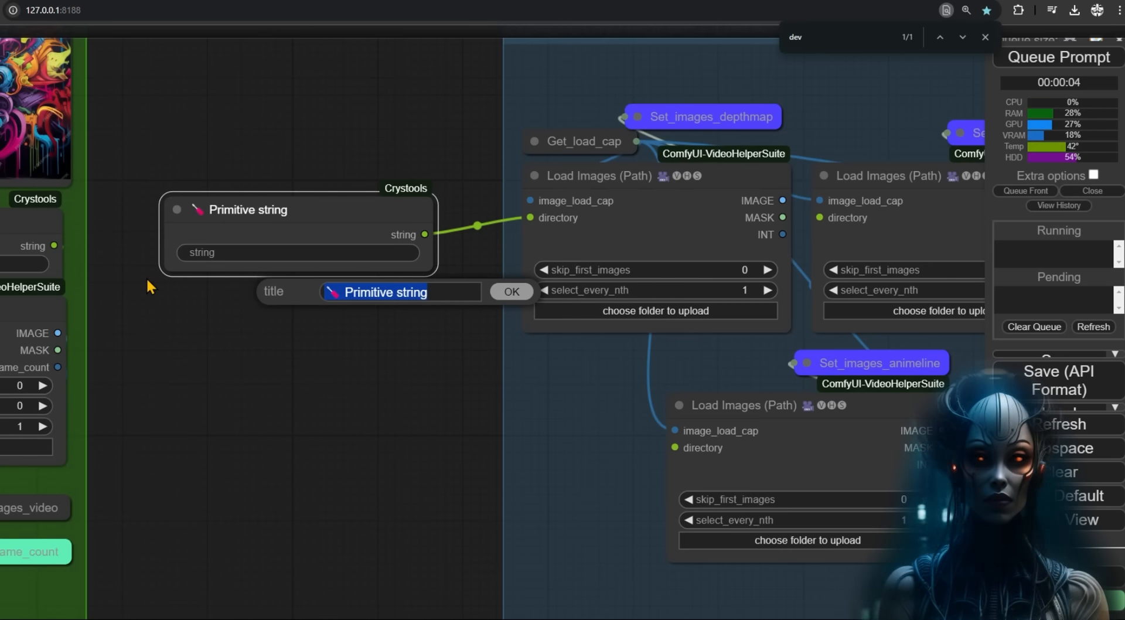
text(input_depthmap_i)
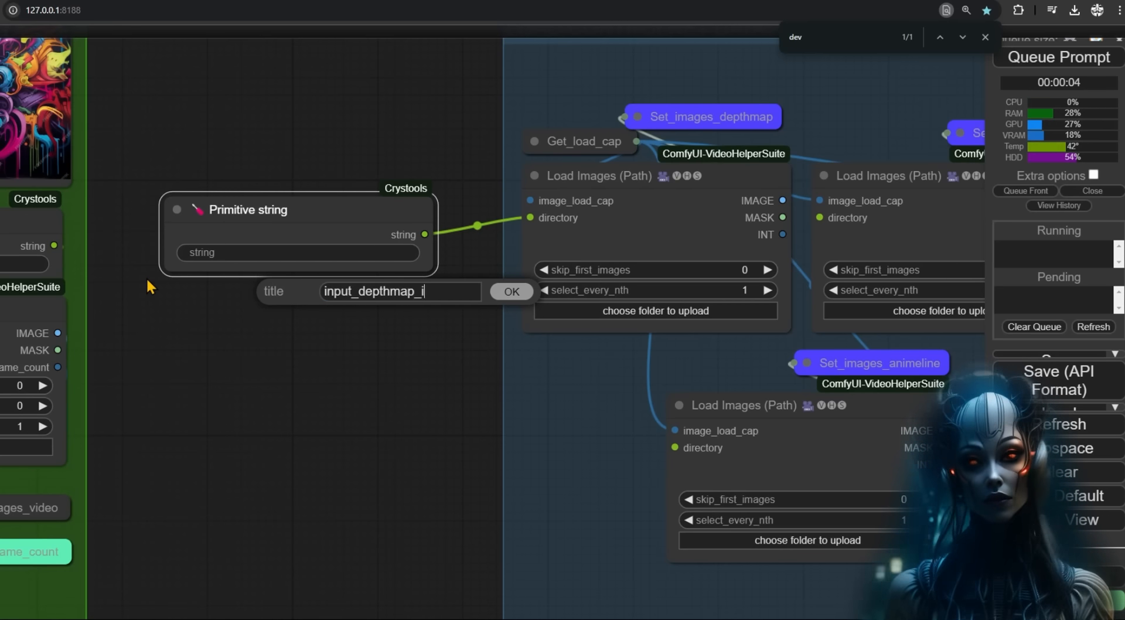
text(mages)
key(Return)
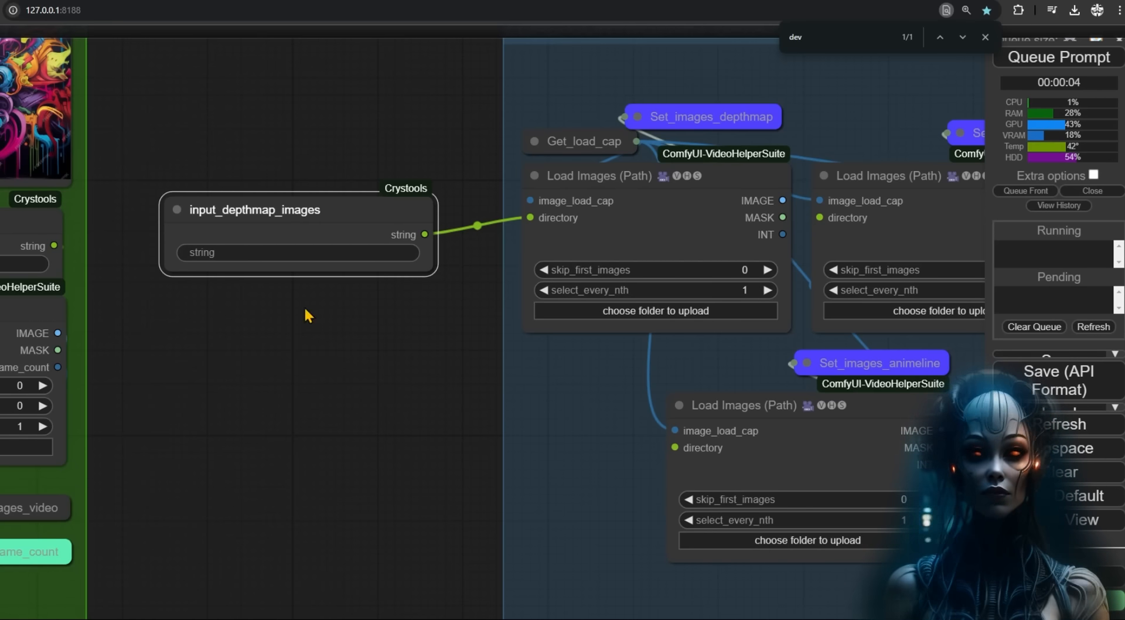
- Duplicate the string node and retitle the copy input_tile_images
drag(280, 341, 111, 299)
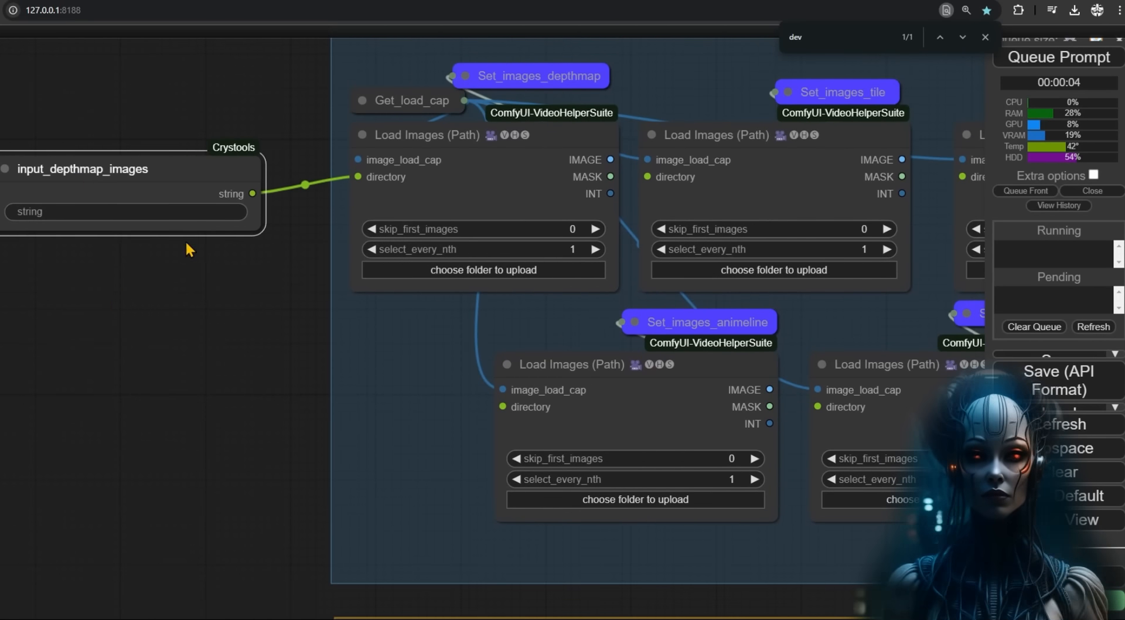
click(159, 151)
drag(160, 151, 156, 143)
drag(227, 277, 69, 311)
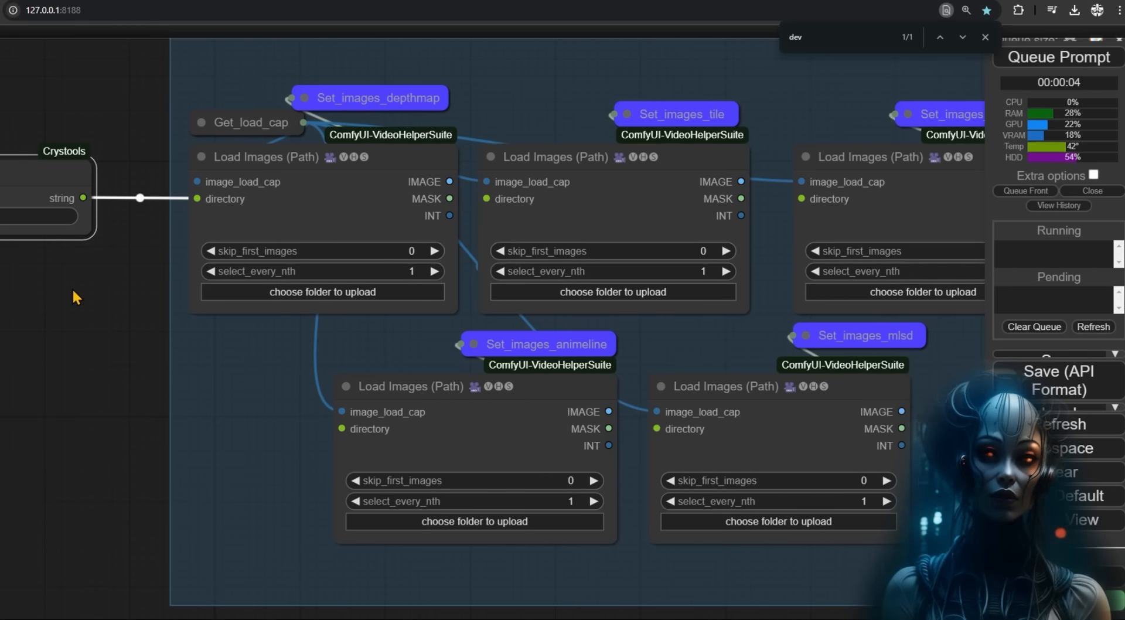
drag(72, 287, 379, 278)
alt+drag(246, 166, 229, 312)
right_click(230, 312)
click(242, 292)
text(tile)
drag(327, 284, 429, 284)
key(Return)
- Title the next copy input_lineart_images and duplicate it as input_openpose_images
right_click(255, 421)
click(259, 293)
text(lineart)
key(Return)
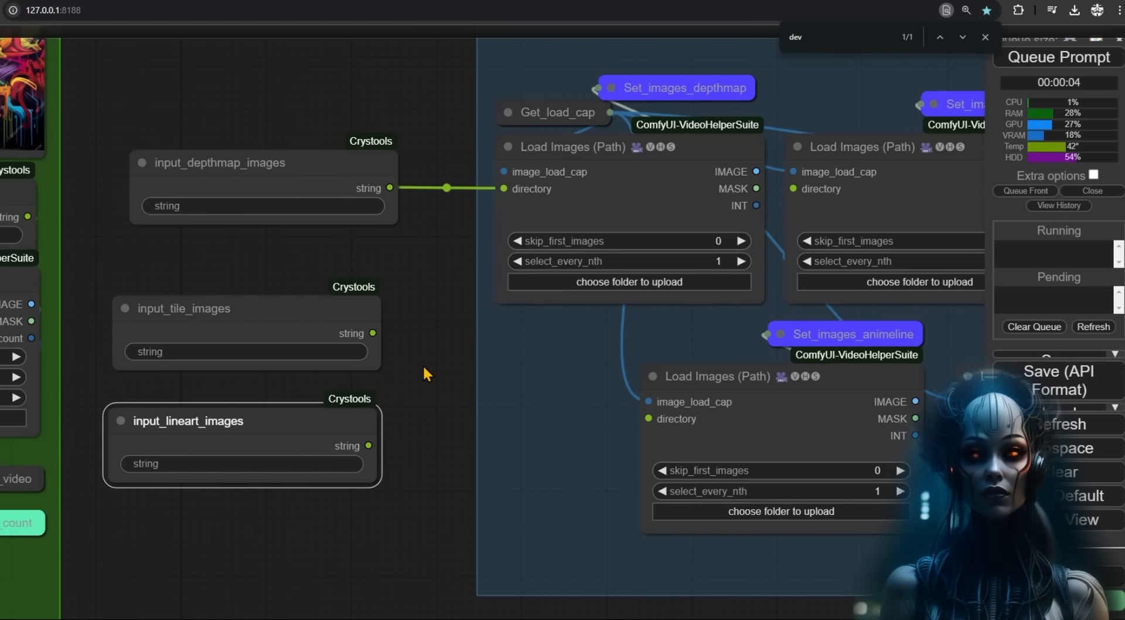
alt+drag(263, 418, 259, 530)
drag(412, 513, 422, 379)
right_click(221, 398)
click(277, 294)
drag(361, 285, 399, 285)
text(openpose)
key(Return)
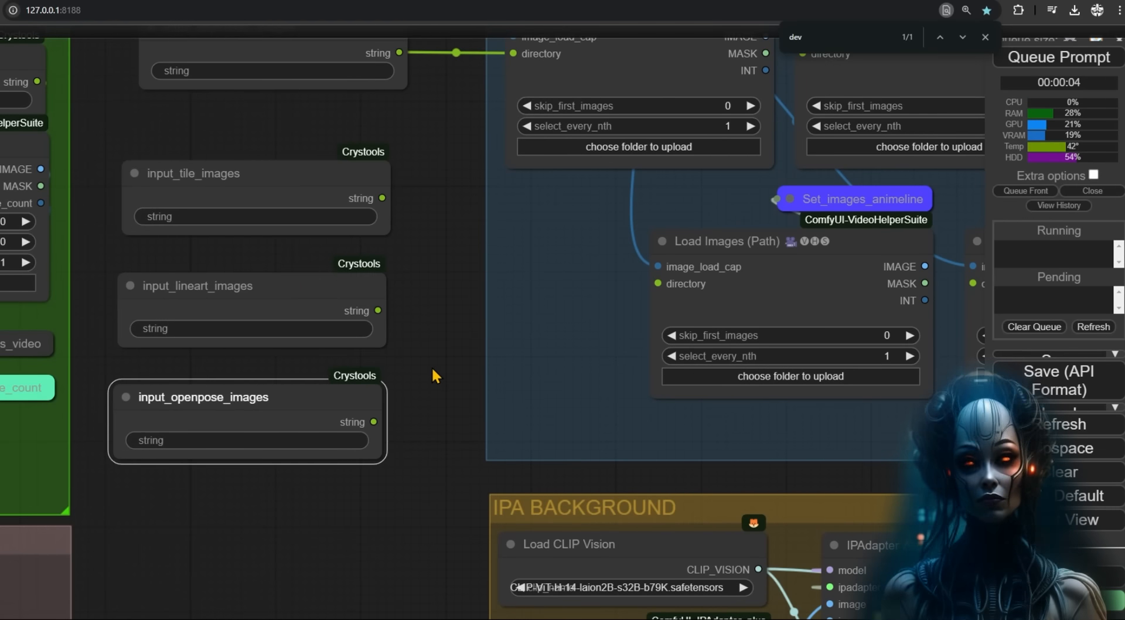
- Duplicate input_openpose_images and retitle the copy input_mlsd_images
alt+drag(284, 396, 293, 494)
right_click(295, 494)
click(327, 294)
drag(420, 290, 325, 319)
text(mlsd)
key(Return)
scroll(451, 253, down, 5)
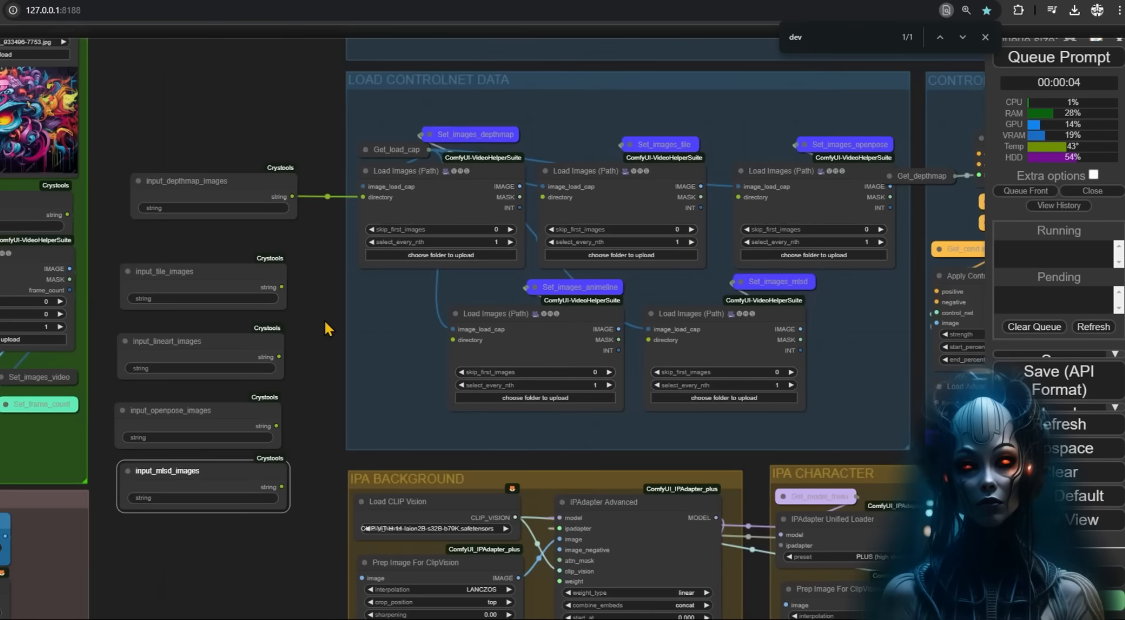
- Connect input_tile_images, input_lineart_images and input_mlsd_images to their loaders' directory inputs
drag(278, 283, 564, 184)
drag(274, 361, 465, 342)
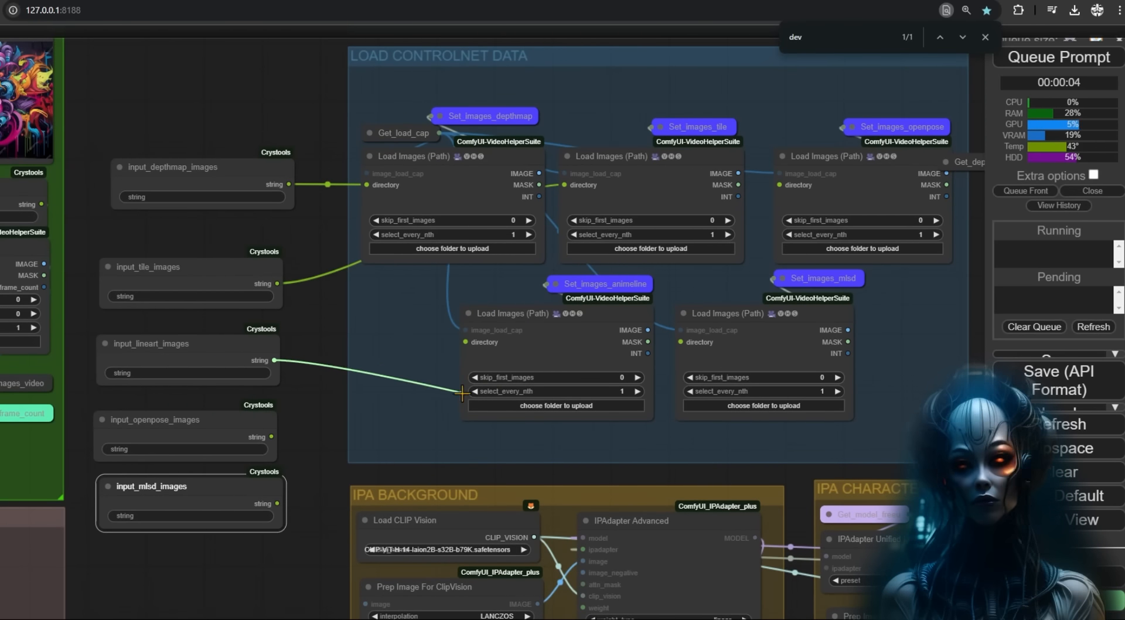
drag(271, 437, 779, 185)
drag(276, 504, 681, 342)
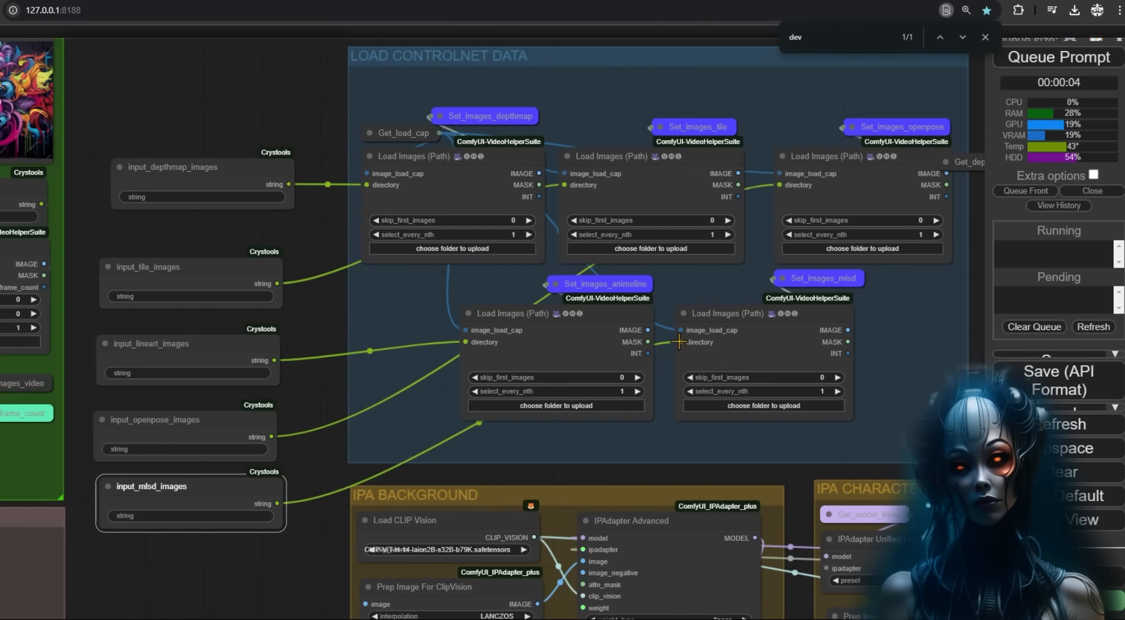
- Arrange the five string input nodes neatly beside the loaders
drag(217, 424, 214, 550)
drag(223, 491, 222, 412)
drag(225, 548, 240, 479)
drag(222, 414, 241, 414)
drag(225, 356, 233, 352)
drag(218, 259, 230, 256)
scroll(230, 256, down, 3)
- Widen the MEDIA INPUTS group and move the five image-folder string nodes inside it
scroll(378, 249, down, 3)
drag(379, 233, 438, 355)
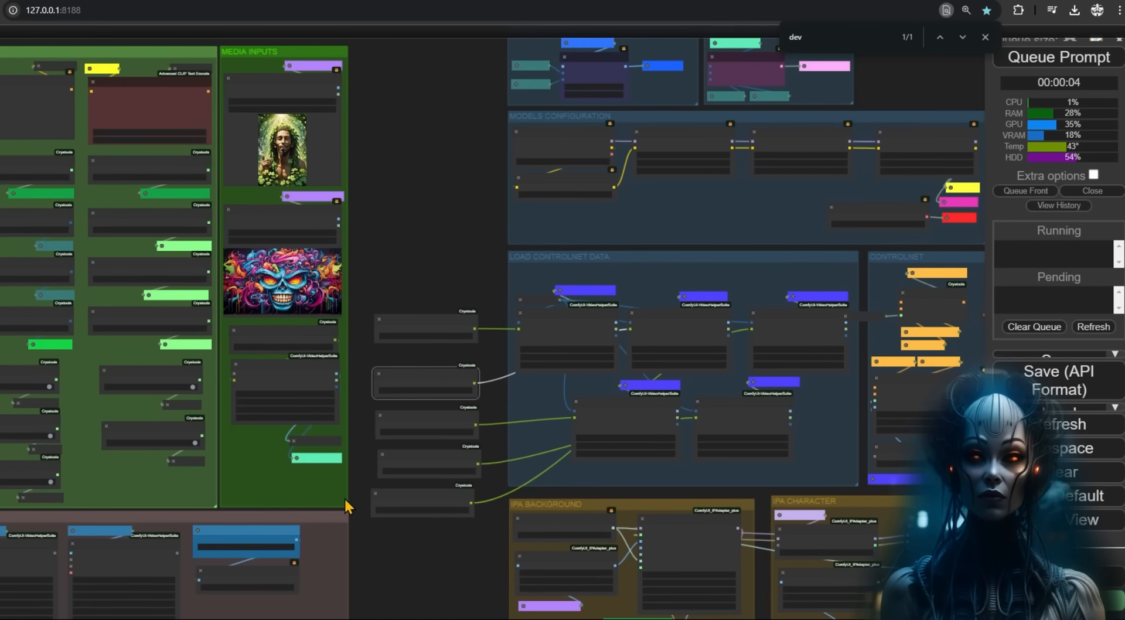
drag(345, 507, 490, 508)
drag(365, 284, 484, 522)
drag(433, 432, 434, 413)
scroll(447, 432, up, 5)
scroll(424, 598, down, 5)
drag(424, 598, 186, 556)
scroll(366, 533, up, 8)
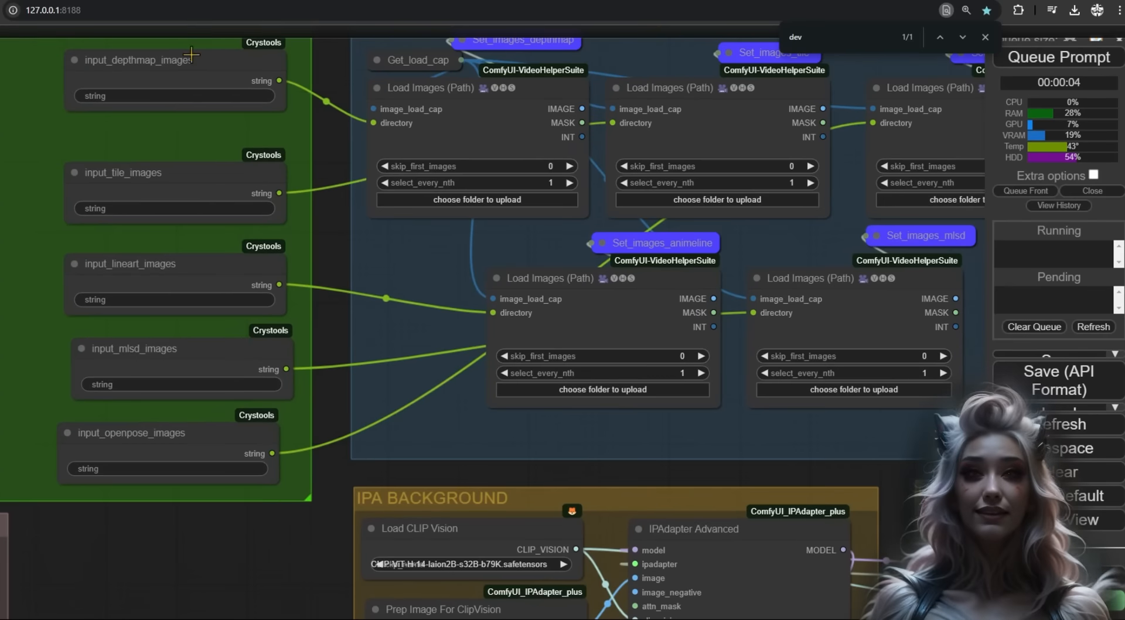
scroll(100, 537, down, 2)
drag(100, 537, 842, 480)
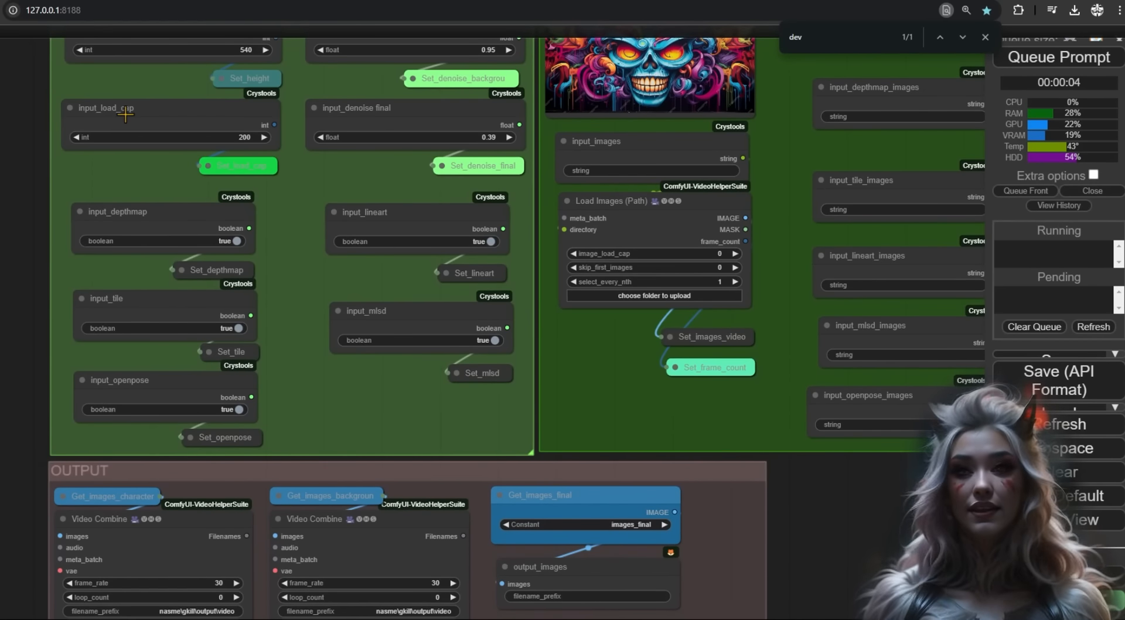
drag(4, 136, 0, 326)
- Set the input_load_cap value to 0, replacing 200
click(111, 293)
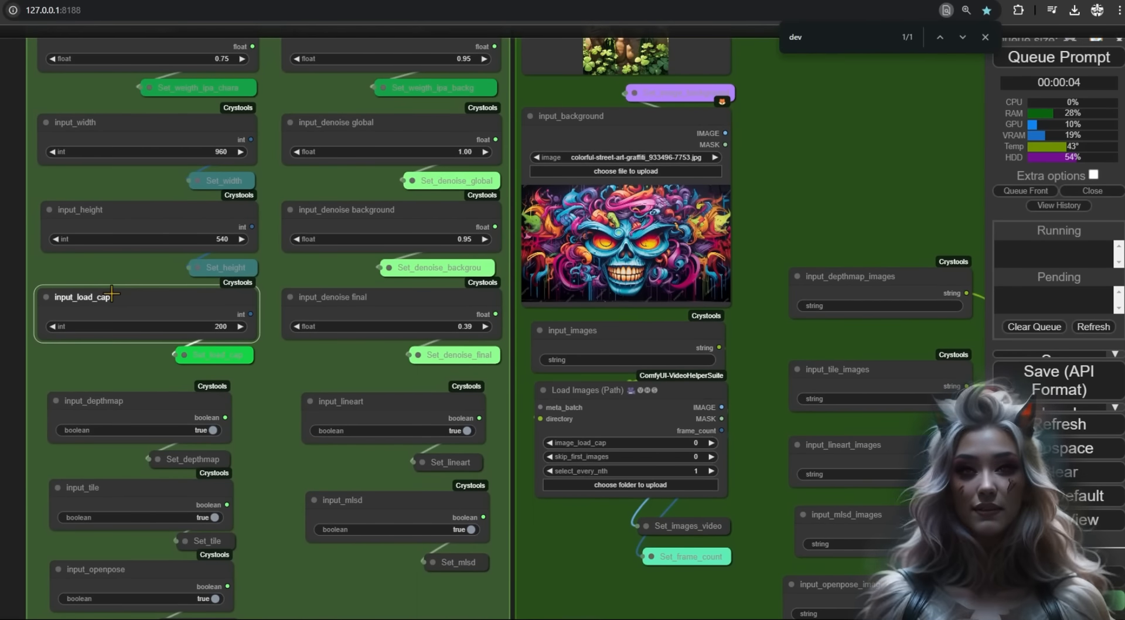
click(217, 326)
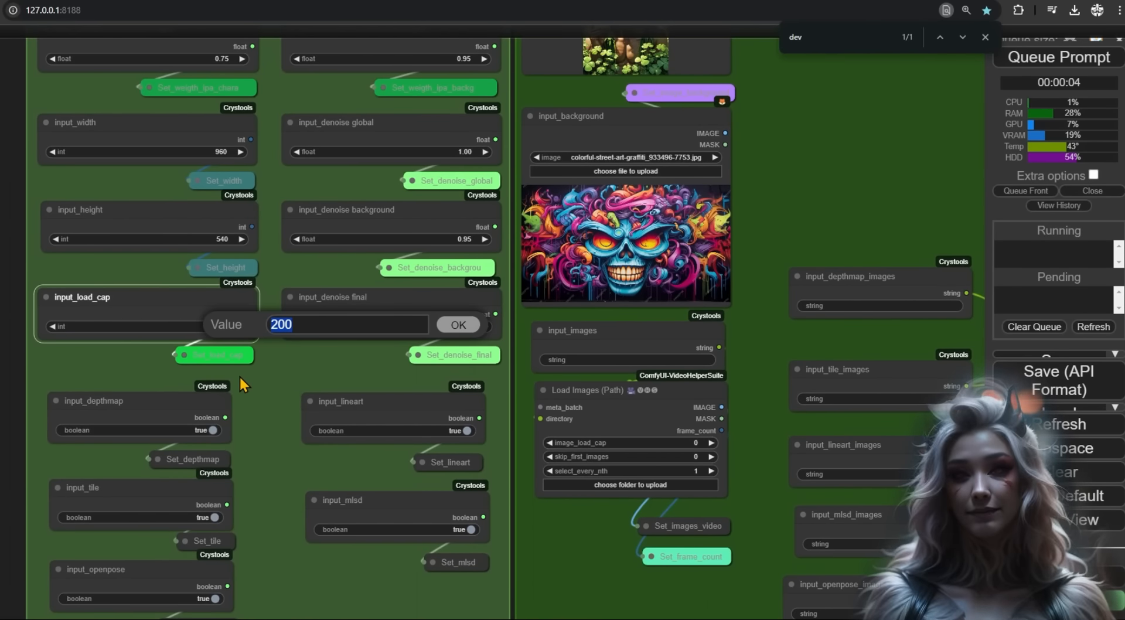
text(0)
key(Return)
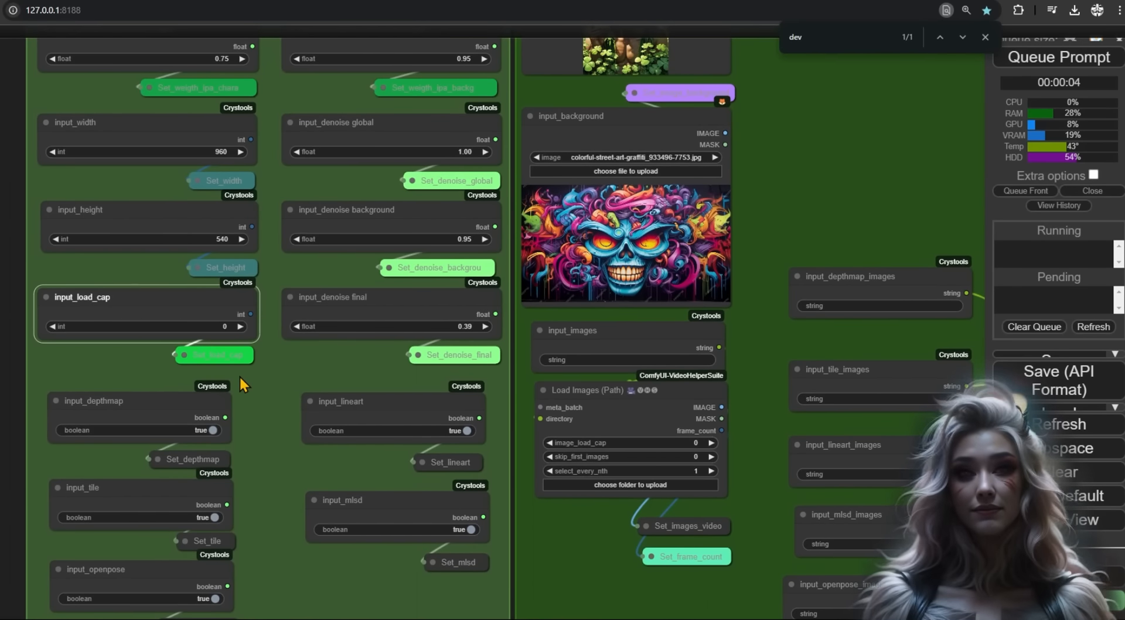
- Retitle the input_load_cap node to load_cap by removing the 'input_' prefix
right_click(75, 297)
click(76, 294)
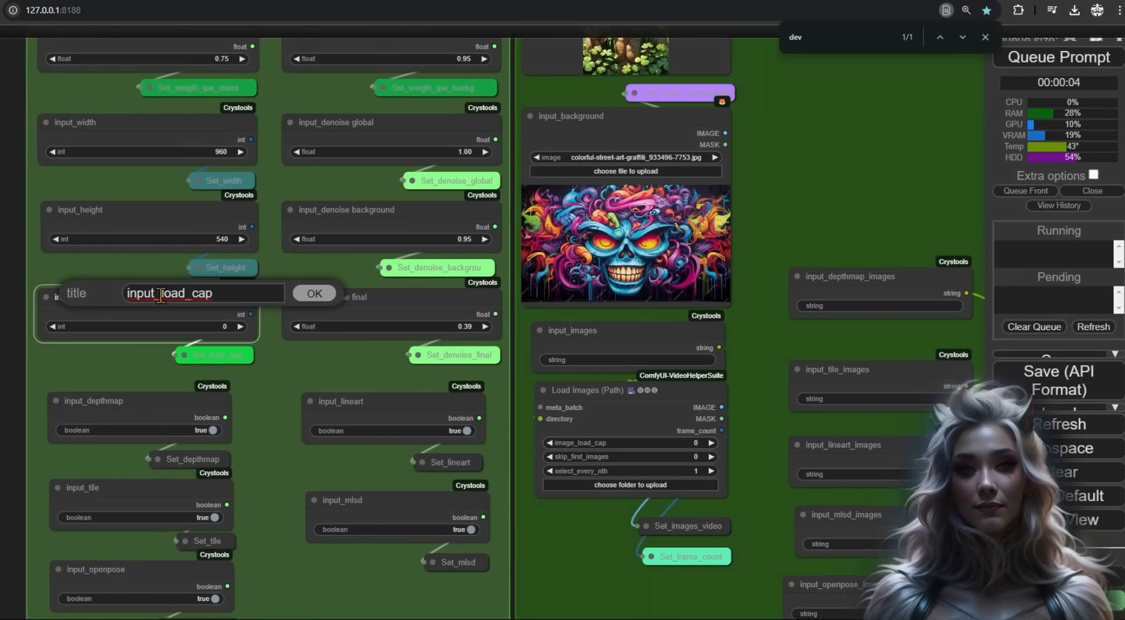
drag(161, 296, 125, 294)
key(BackSpace)
key(Return)
- Add a Get resolution node to the canvas
scroll(425, 527, down, 5)
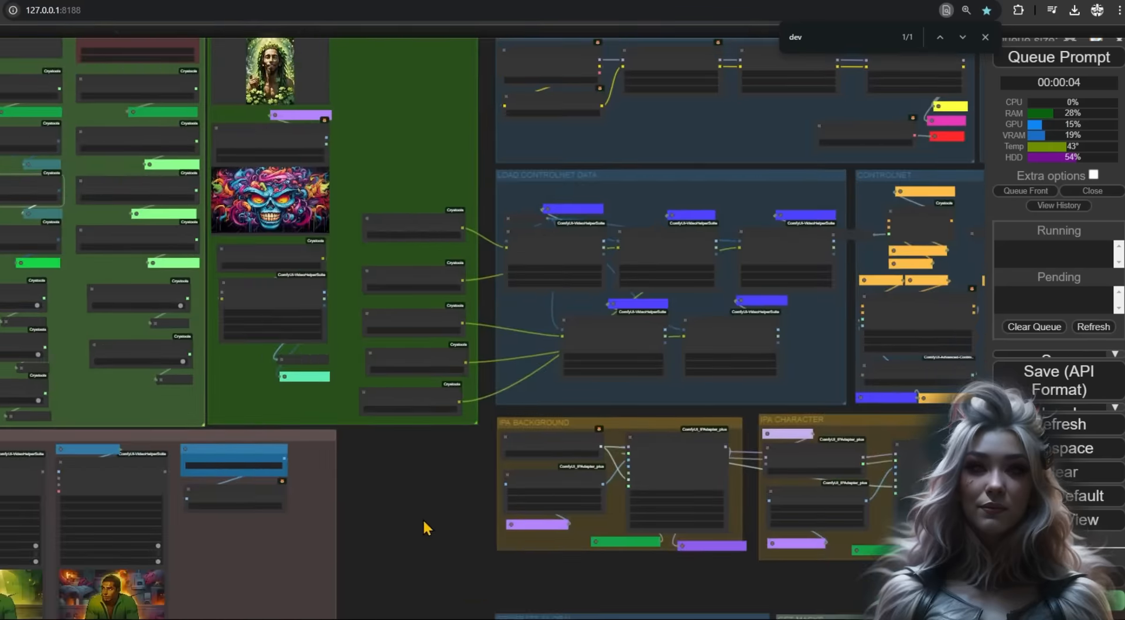
scroll(491, 242, up, 5)
double_click(354, 112)
text(ima)
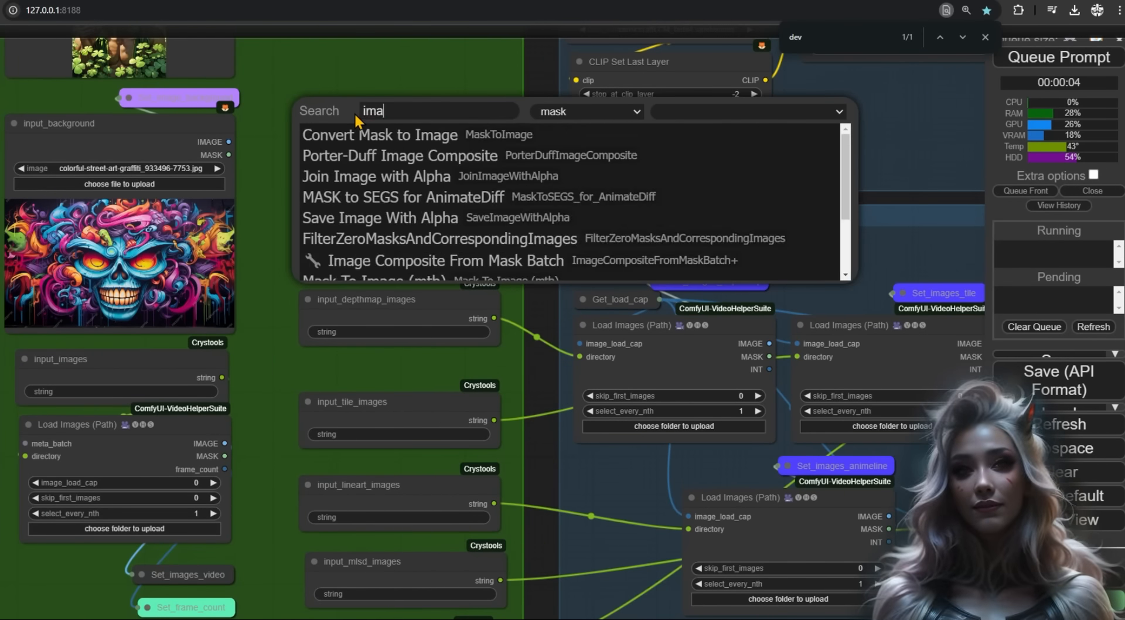
double_click(327, 129)
text(resolution)
key(Return)
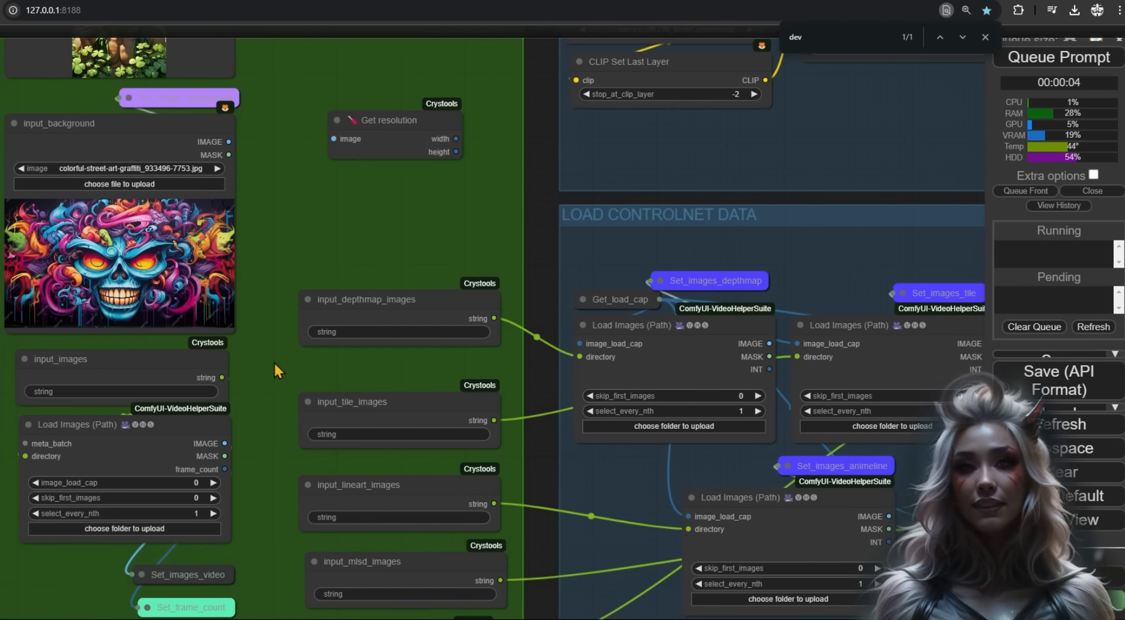
- Feed the Load Images output through an ImageSelector at index 1 into Get resolution
drag(224, 444, 286, 168)
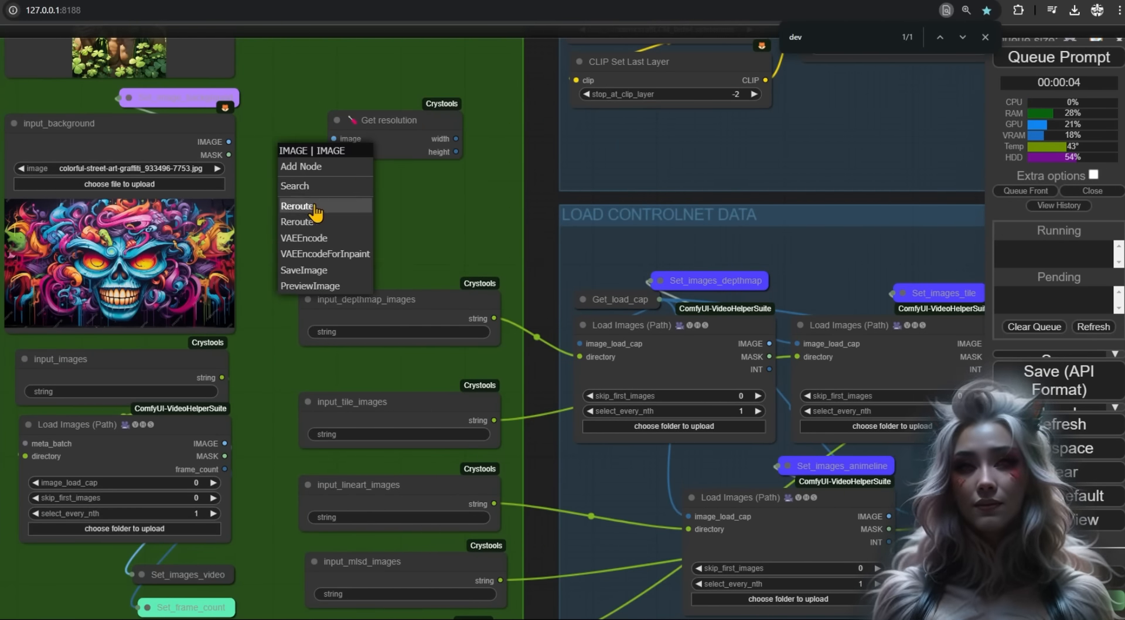
click(285, 186)
text(selector)
key(Return)
click(452, 211)
drag(224, 444, 268, 225)
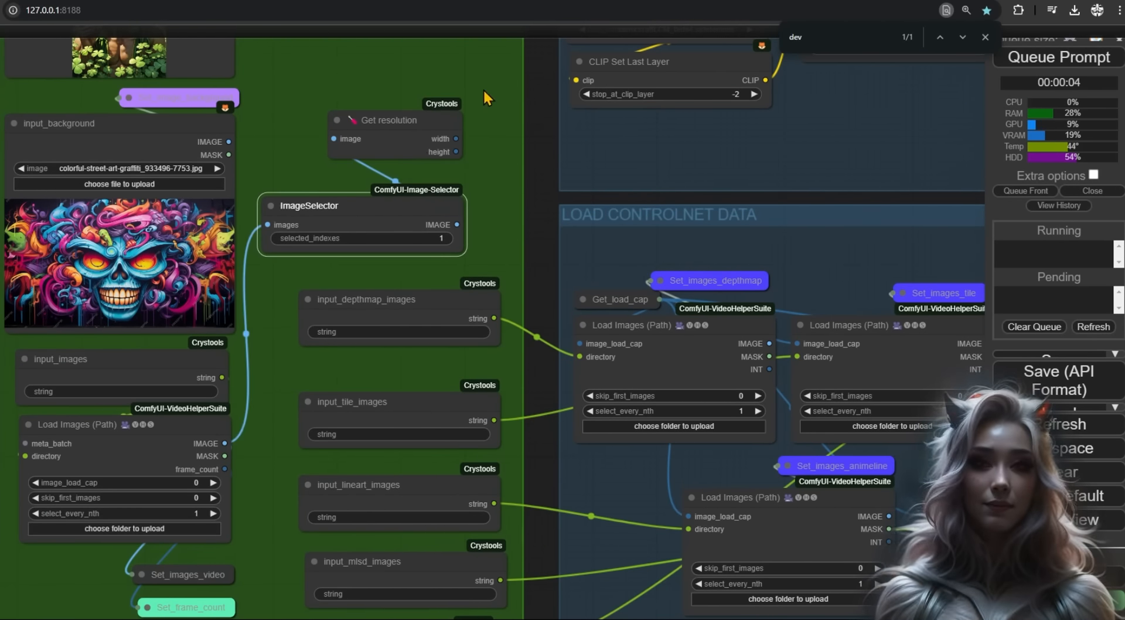
scroll(486, 99, down, 3)
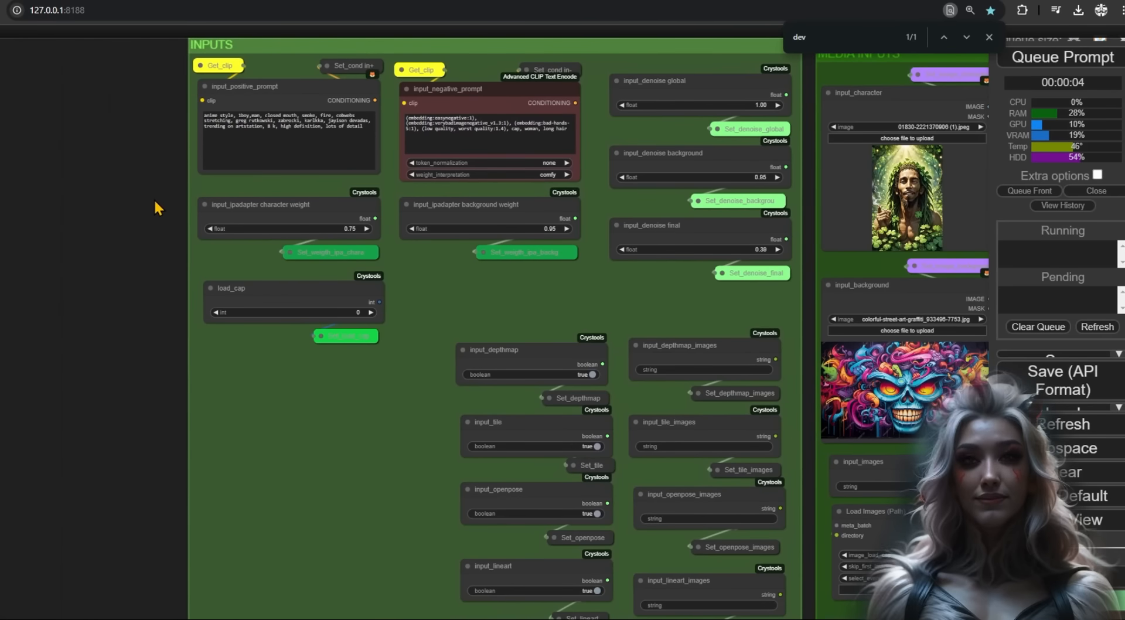
- Convert the positive prompt's text to an input fed by a Primitive string node titled input_positive_prompt
right_click(208, 86)
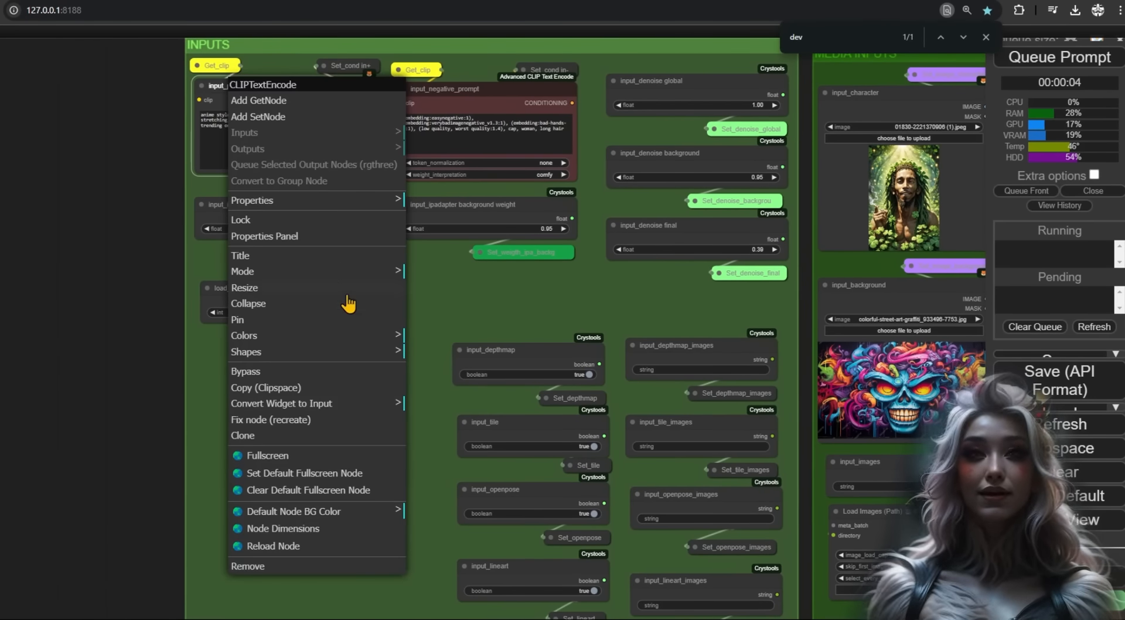
click(352, 416)
click(434, 403)
drag(267, 111, 61, 108)
text(primi)
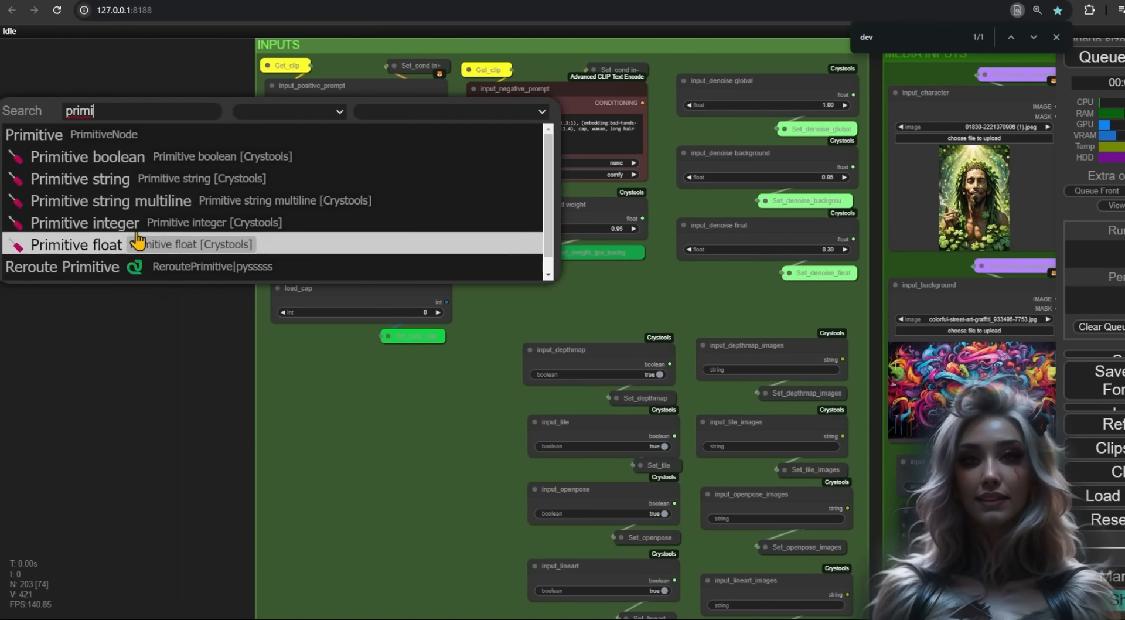
click(138, 176)
right_click(65, 101)
click(88, 261)
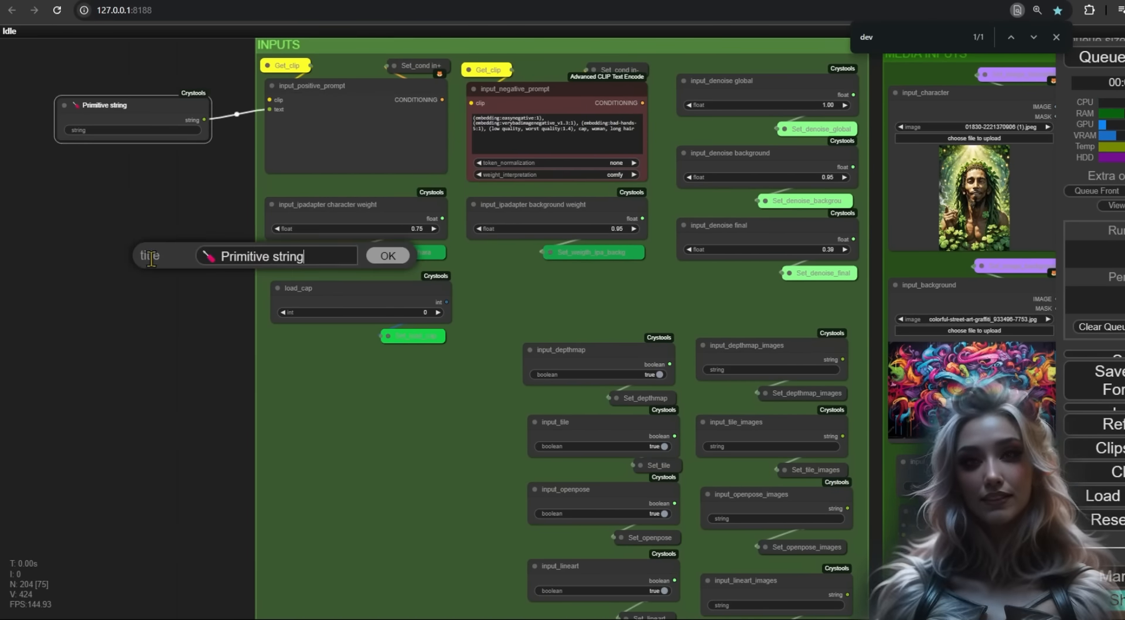
text(input_po)
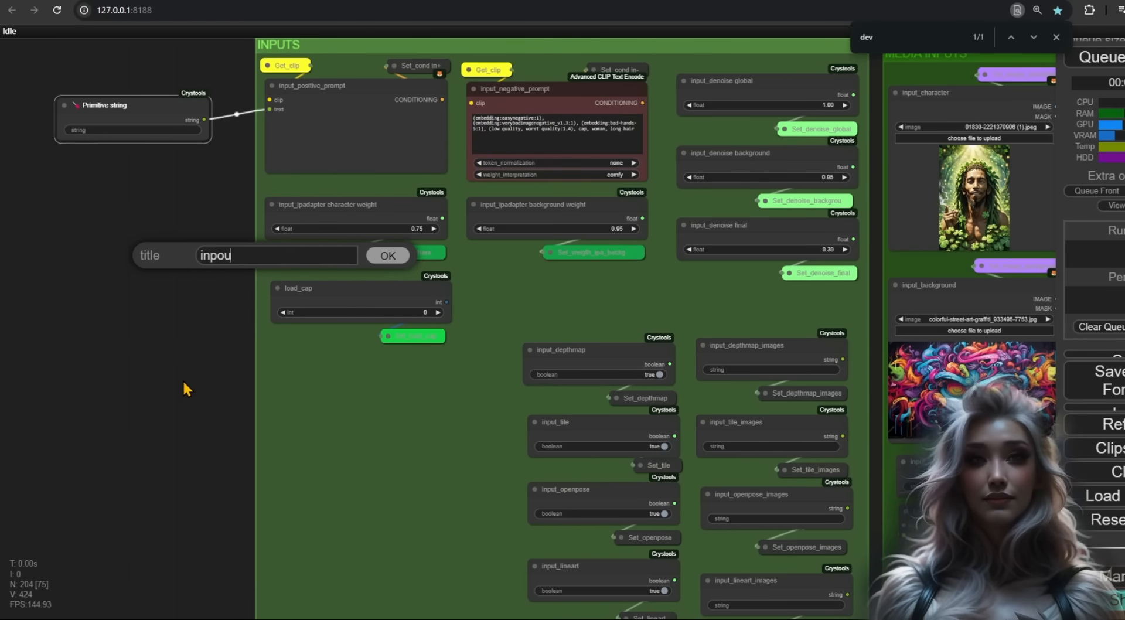
text(sitive_prompt)
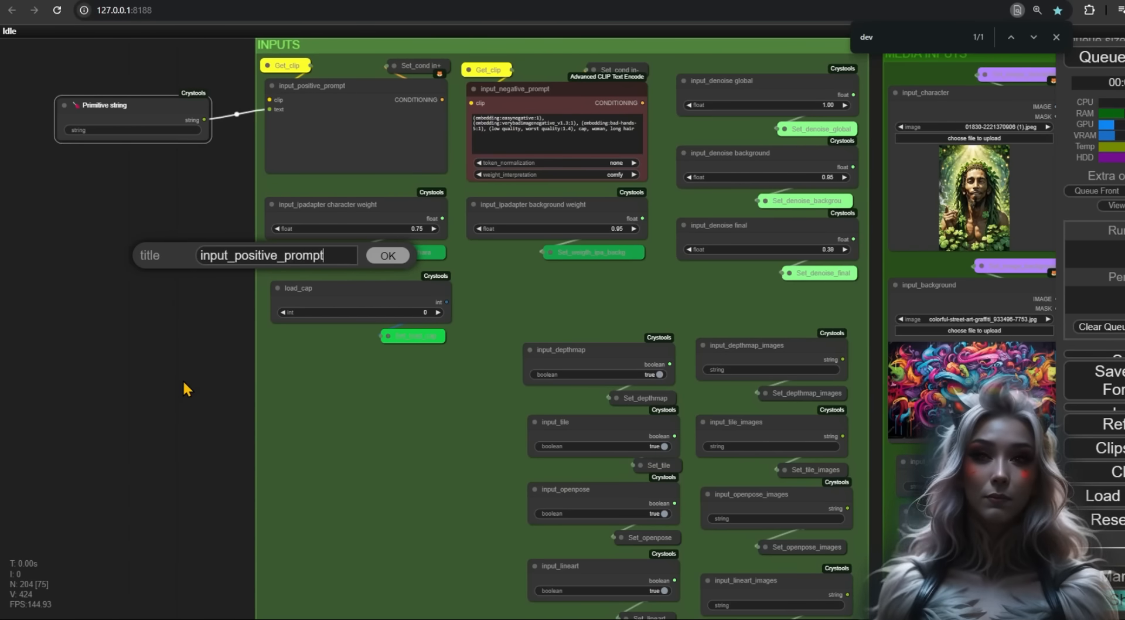
key(Return)
- Retitle the prompt encoders positive_prompt and negative_prompt, then edit the checkpoint ckpt value
right_click(309, 89)
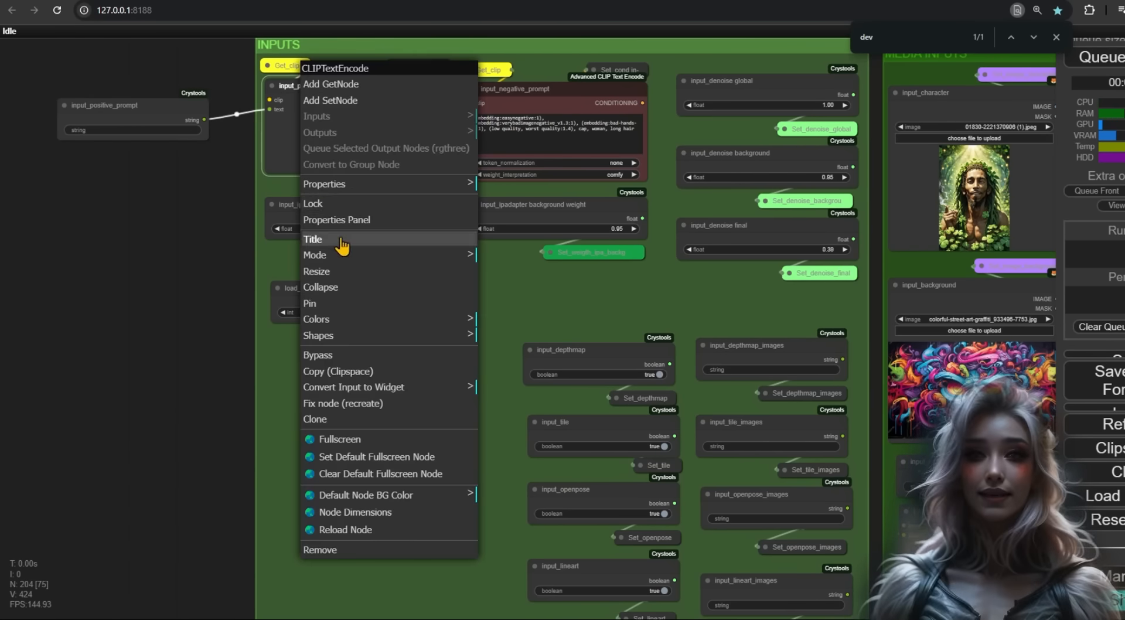
click(341, 241)
drag(429, 236, 242, 223)
key(BackSpace)
key(Return)
right_click(493, 91)
click(540, 242)
drag(624, 244, 591, 244)
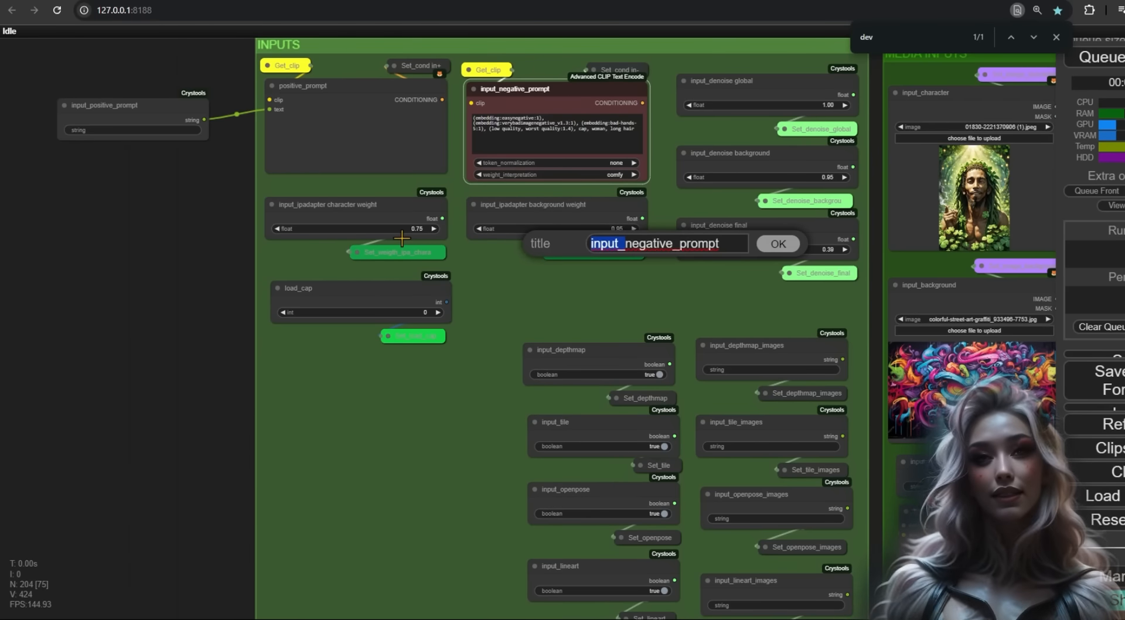
key(BackSpace)
key(Return)
click(63, 106)
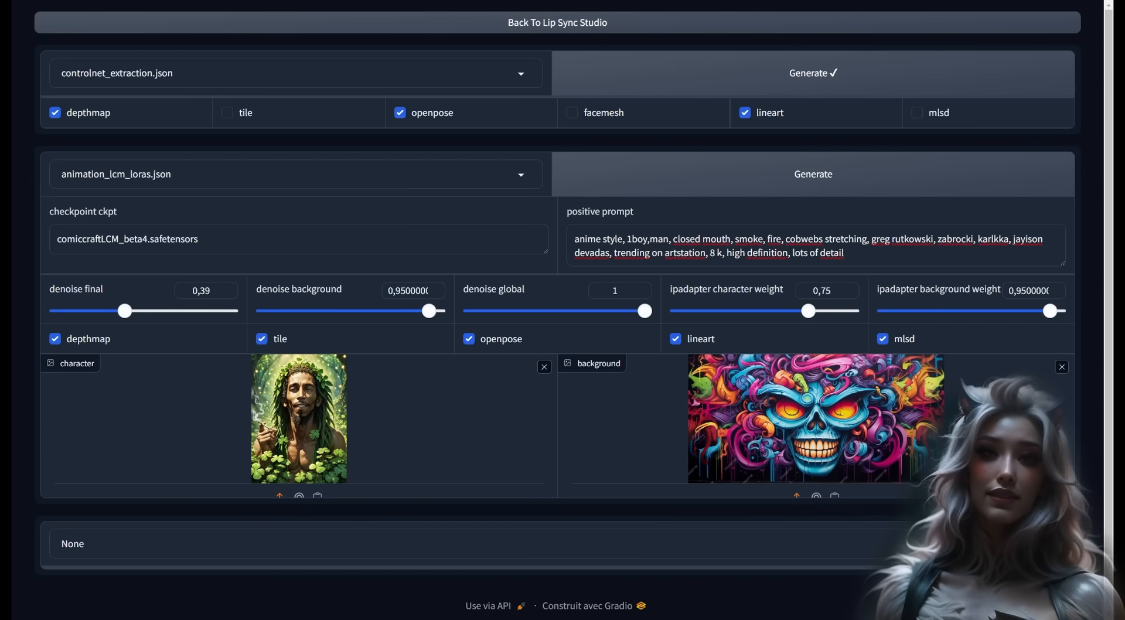
click(199, 239)
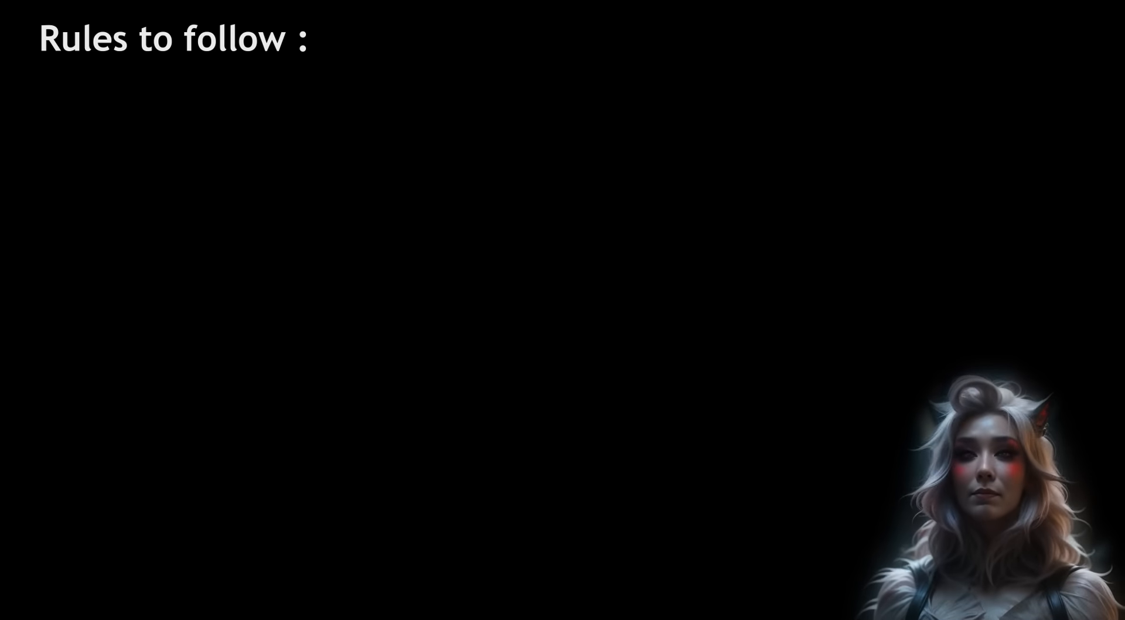